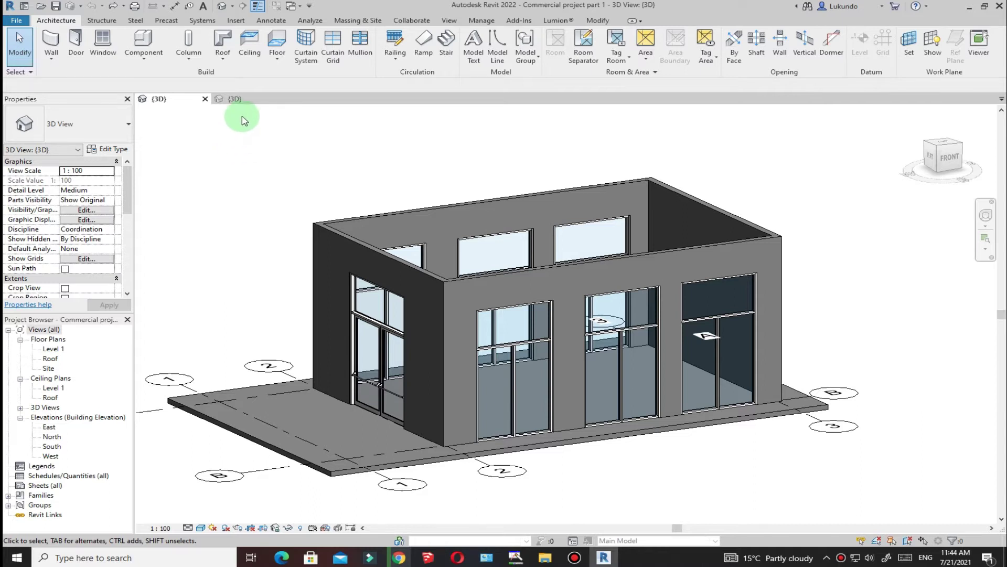
# Step: Compare the finished commercial project's 3D view with the current model and look at the current model's South elevation
pyautogui.click(235, 99)
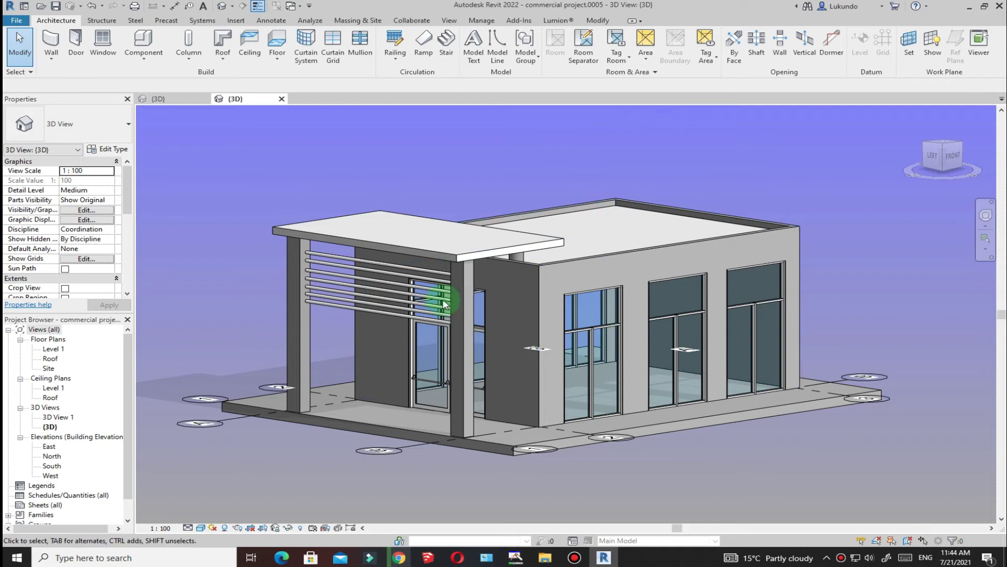
pyautogui.click(158, 100)
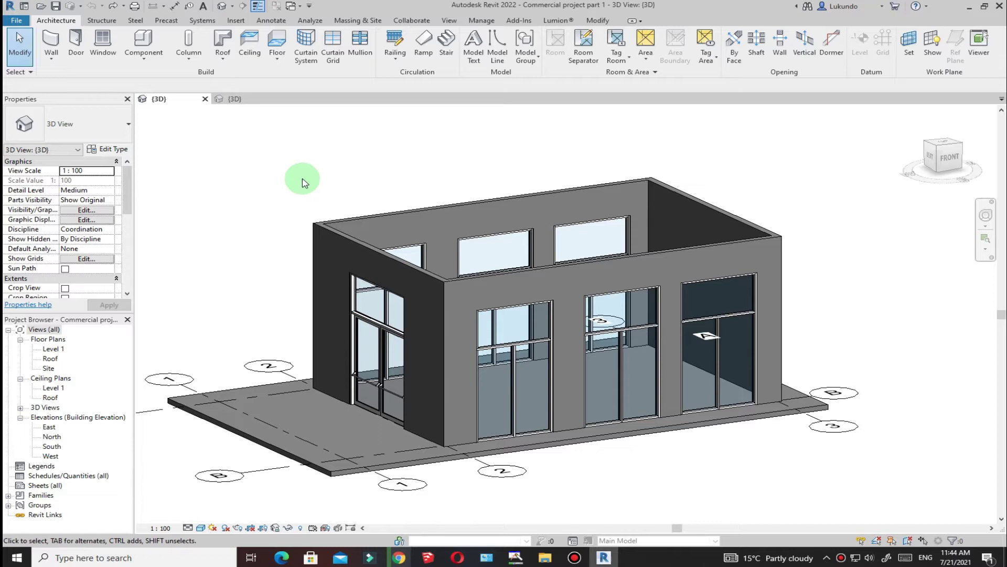
pyautogui.scroll(2, 321, 231)
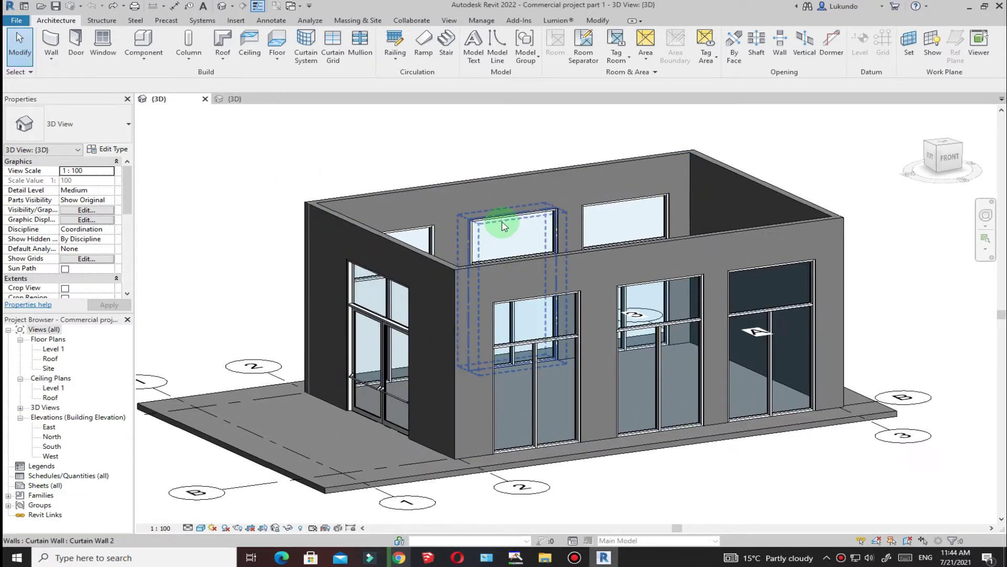
pyautogui.click(235, 100)
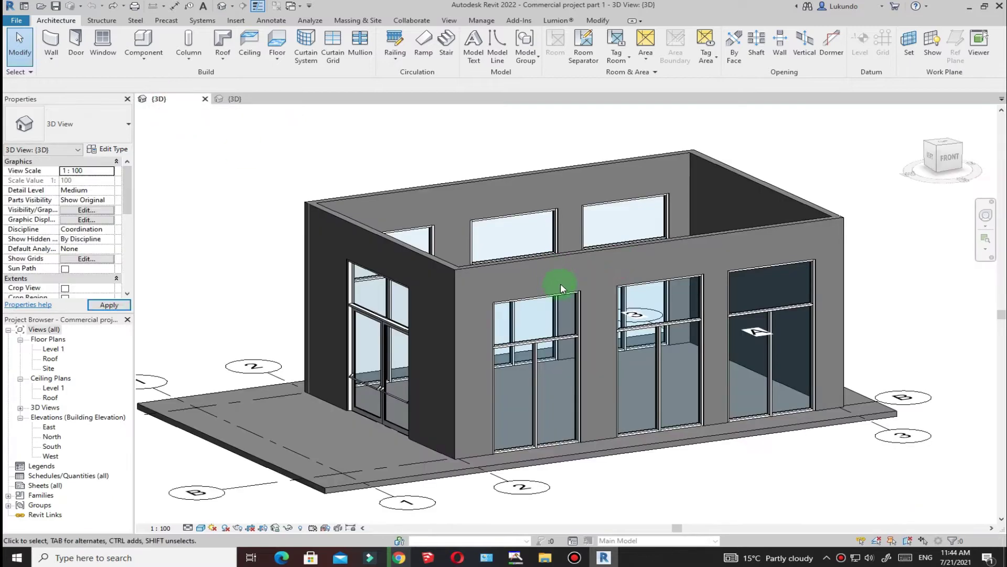
pyautogui.scroll(-3, 394, 263)
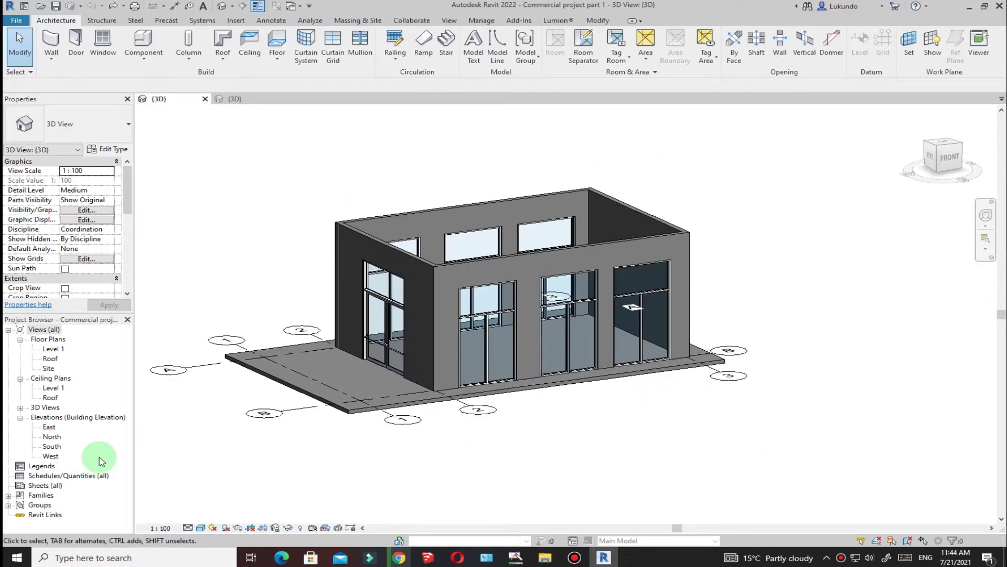
pyautogui.doubleClick(52, 446)
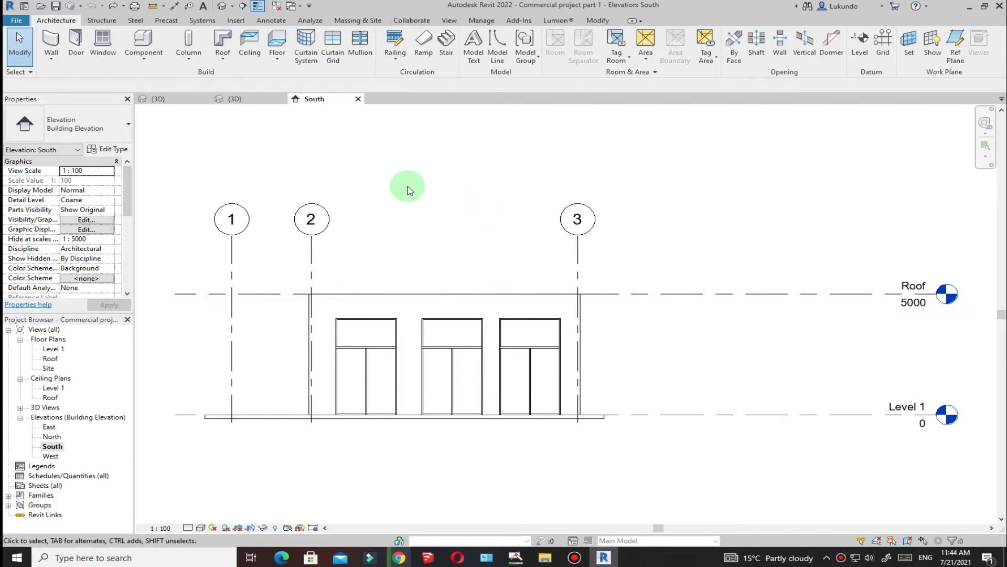
pyautogui.click(158, 99)
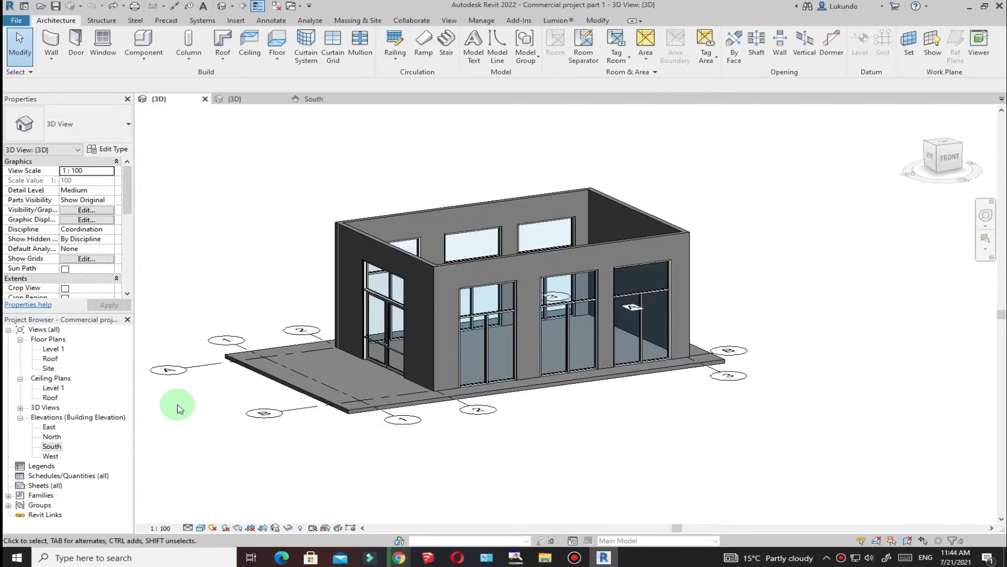
# Step: Open the Roof floor plan of Commercial project part 1 and close the finished reference project's 3D view
pyautogui.doubleClick(51, 359)
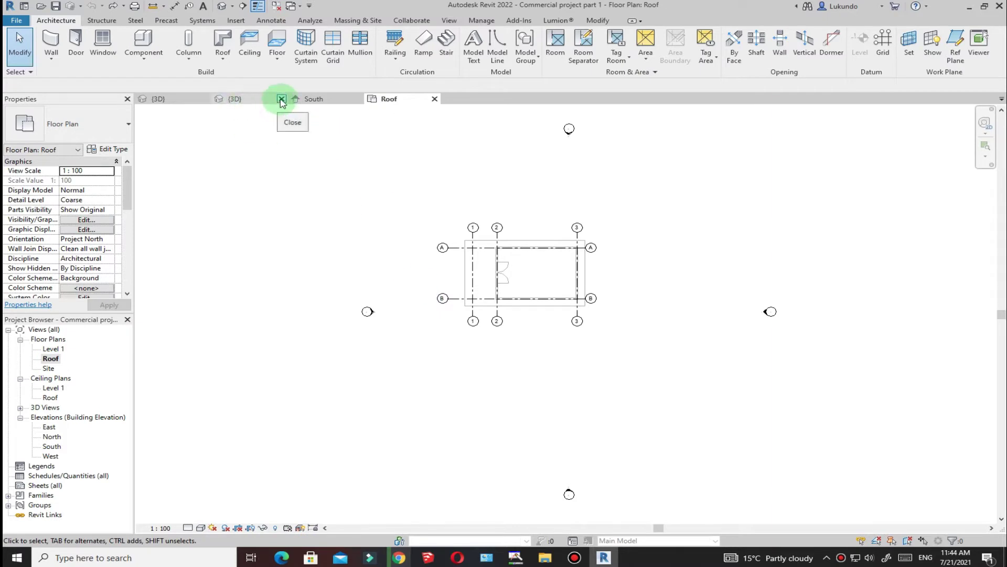
pyautogui.click(281, 99)
pyautogui.click(467, 284)
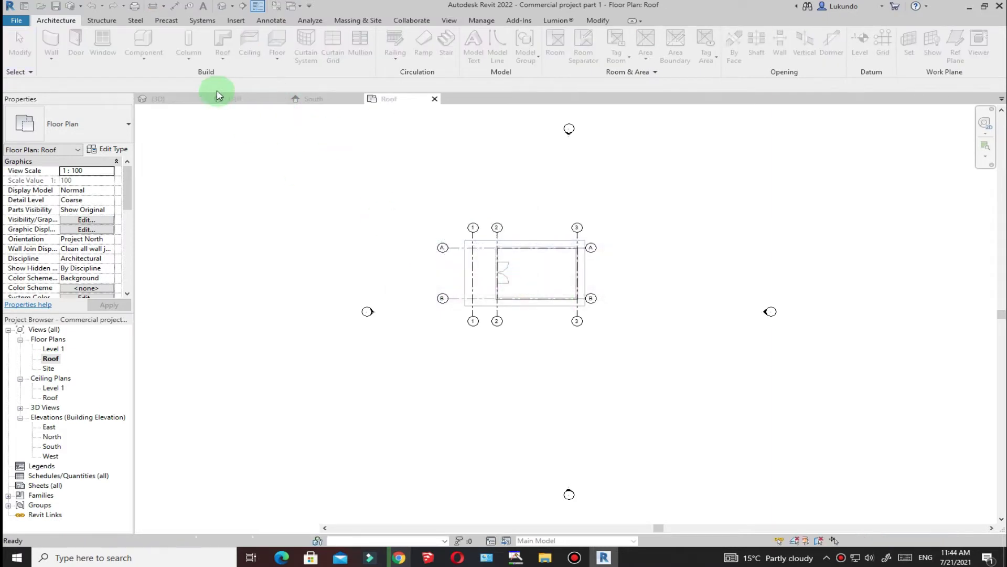
pyautogui.click(151, 99)
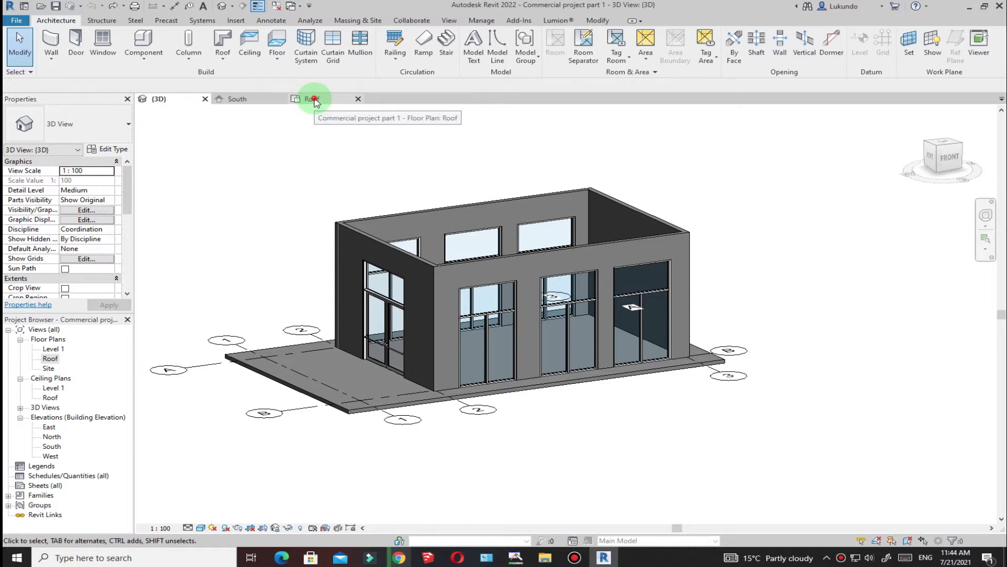
pyautogui.click(315, 101)
pyautogui.scroll(6, 488, 262)
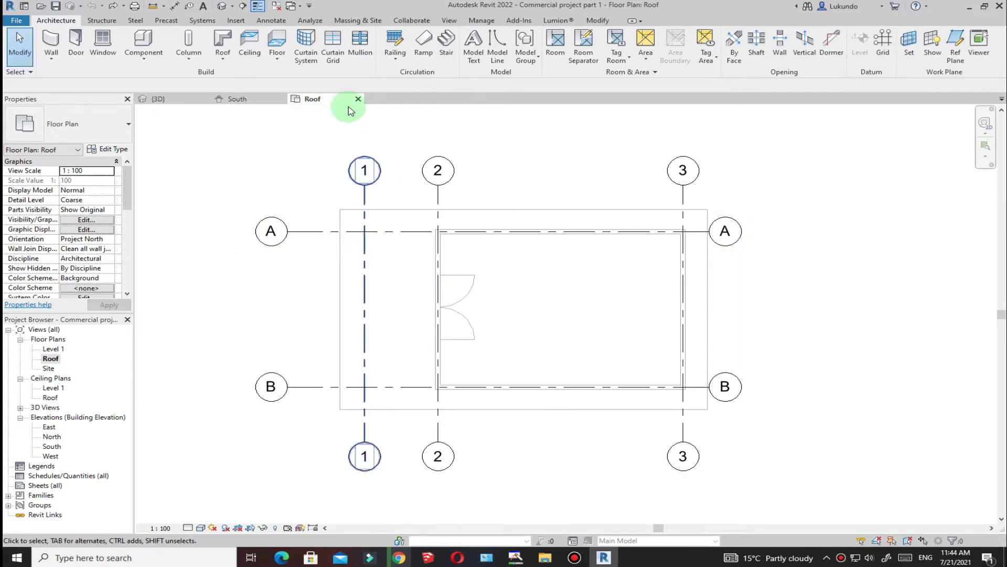
pyautogui.keyDown('shift'); pyautogui.hscroll(1, 435, 254); pyautogui.keyUp('shift')
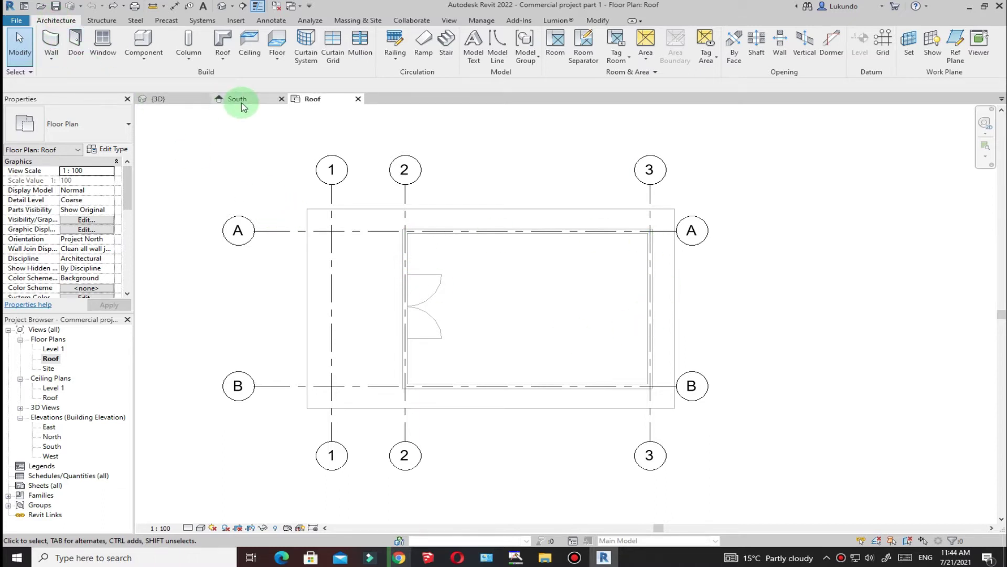
# Step: Start a roof by footprint using Cold Roof - Concrete, with a base offset of -400 and no defined slope
pyautogui.click(223, 59)
pyautogui.click(252, 78)
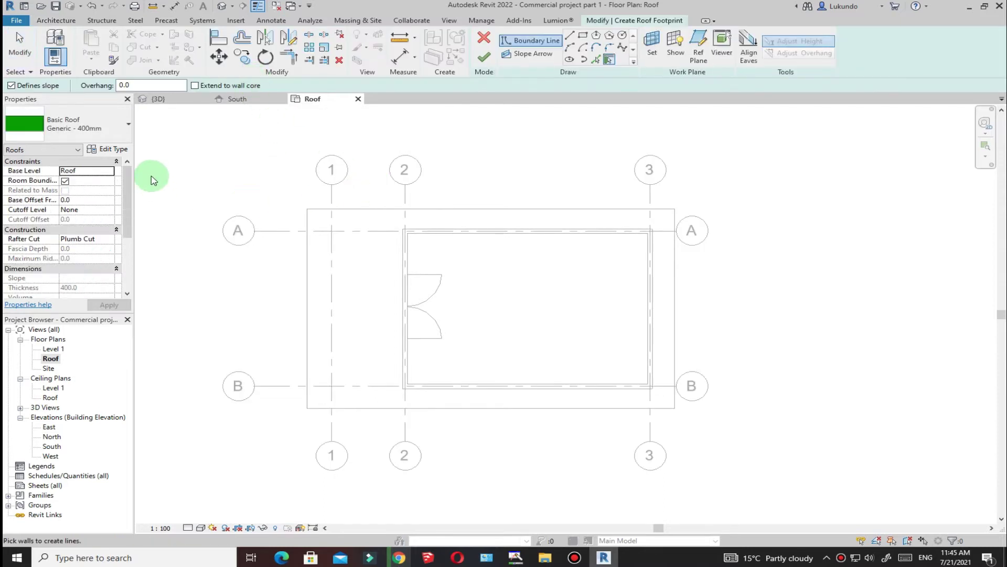
pyautogui.click(129, 125)
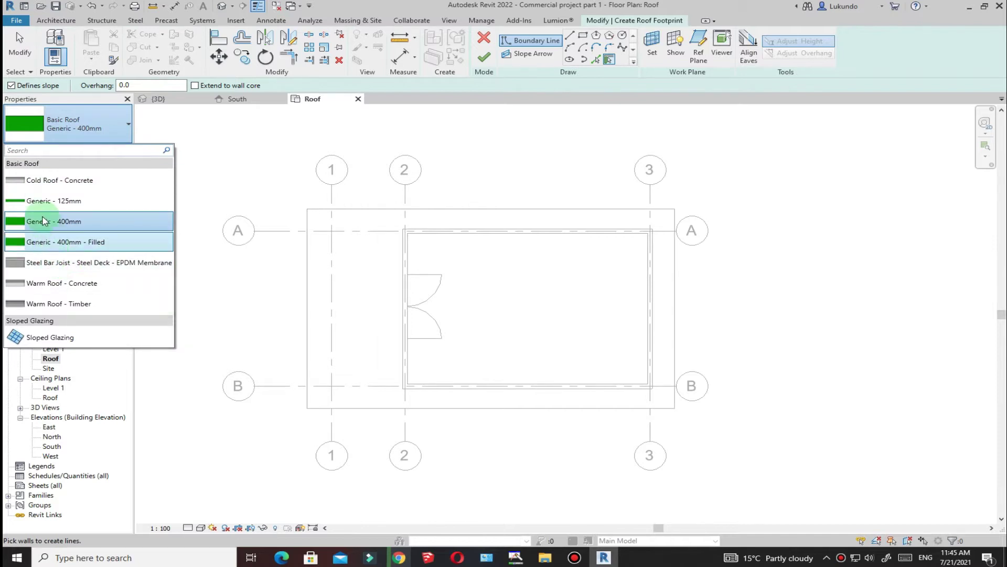
pyautogui.click(58, 181)
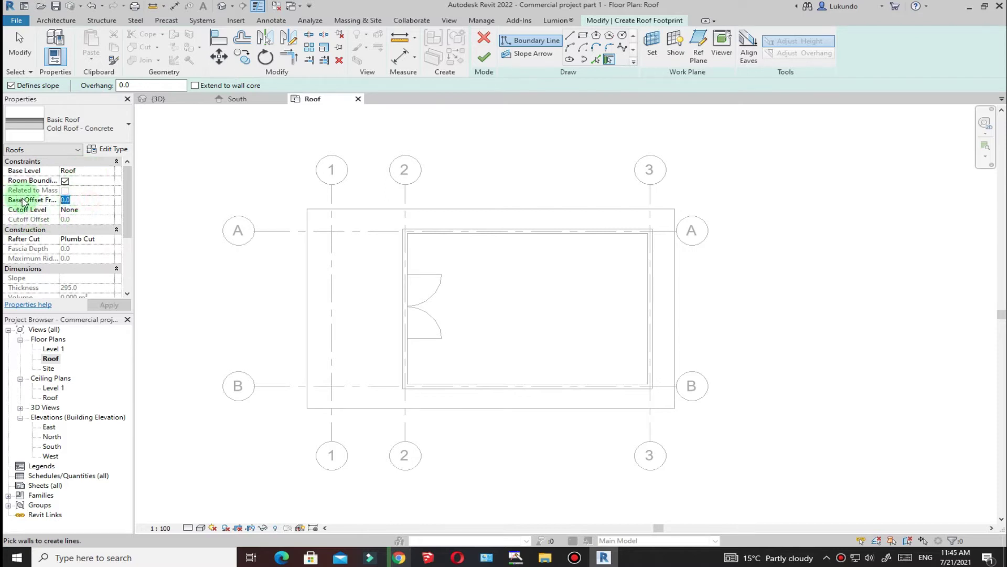
pyautogui.write('40')
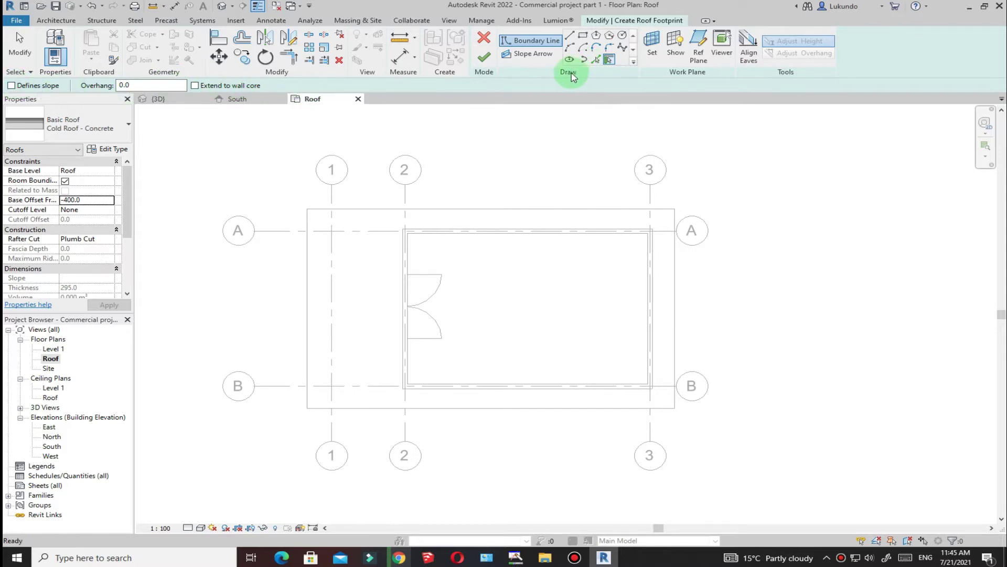
# Step: Sketch a rectangular roof boundary of 9800 by 6800 mm along the inner wall faces and finish the footprint
pyautogui.click(584, 40)
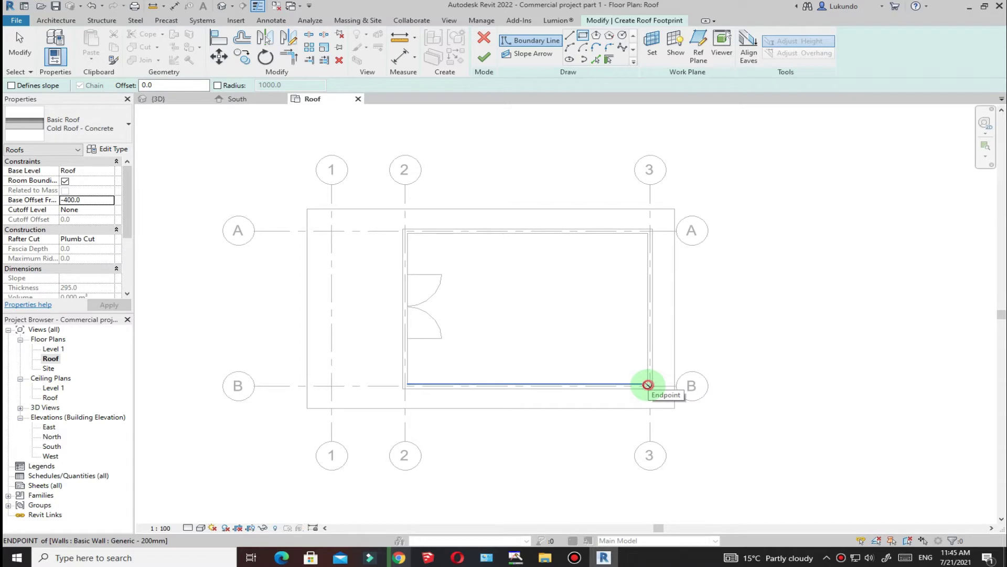
pyautogui.click(648, 384)
pyautogui.click(407, 231)
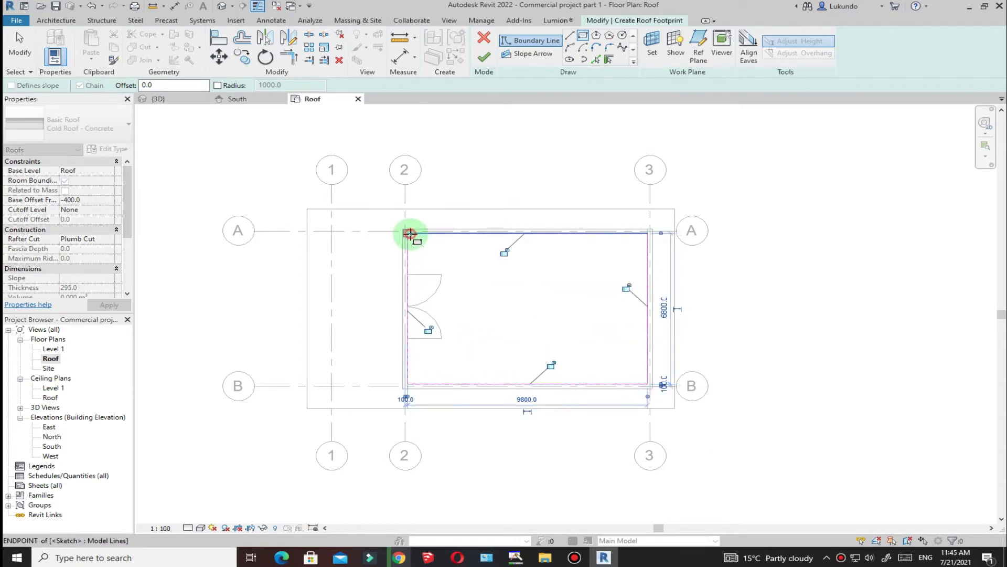
pyautogui.click(484, 59)
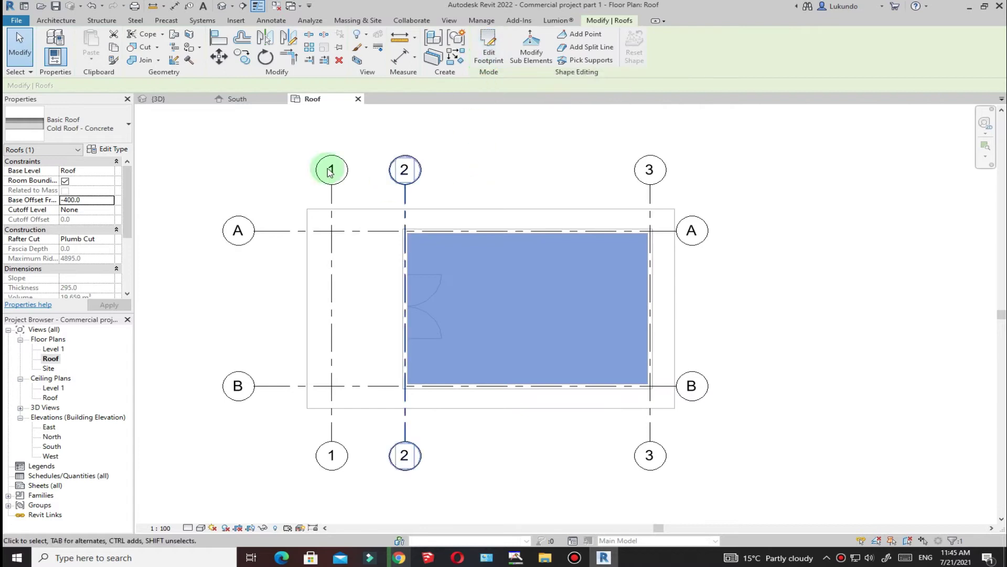
# Step: Examine the new flat roof and its fit between the walls in the 3D view
pyautogui.click(157, 100)
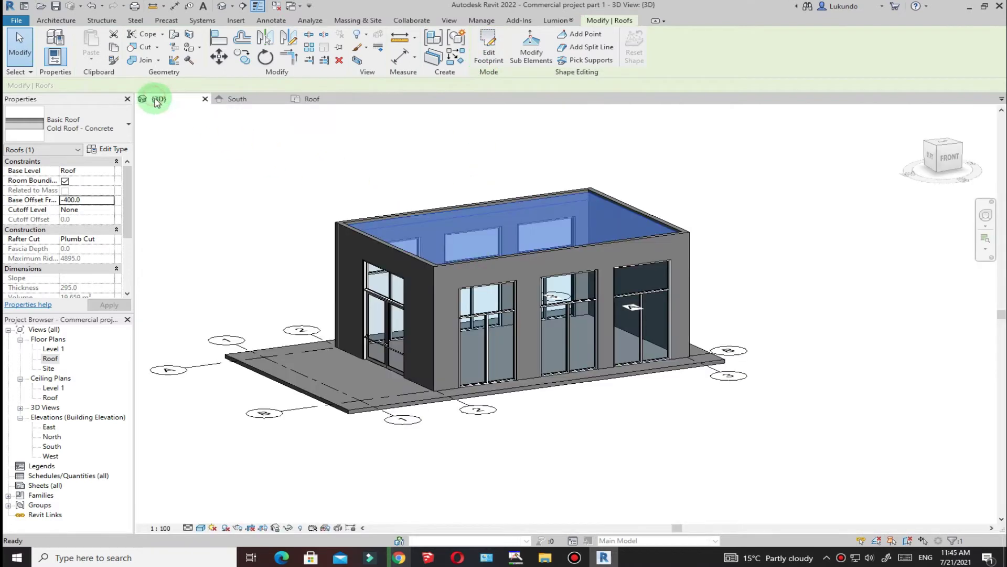
pyautogui.click(758, 153)
pyautogui.scroll(4, 367, 249)
pyautogui.scroll(-3, 413, 250)
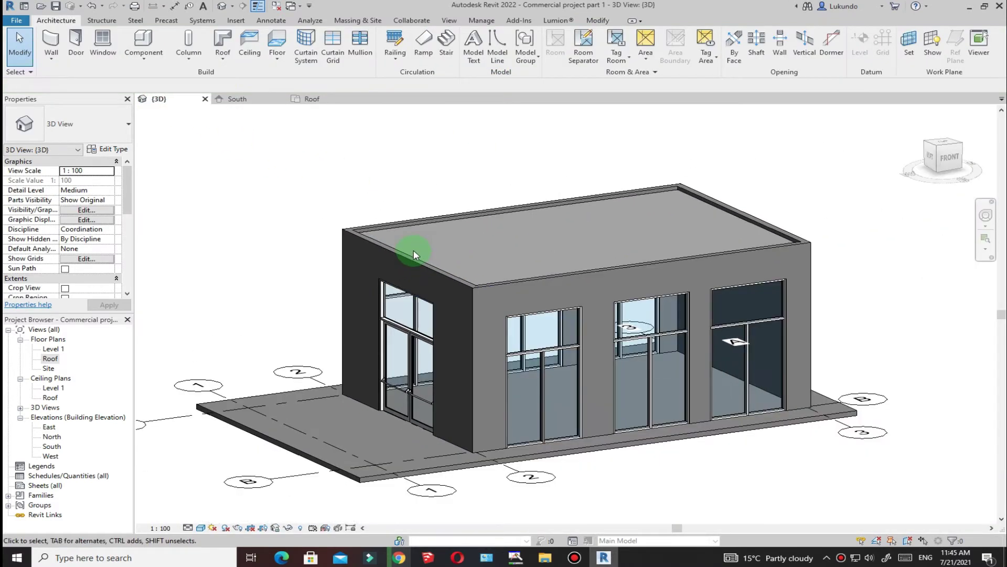
pyautogui.scroll(-1, 423, 253)
pyautogui.scroll(2, 411, 212)
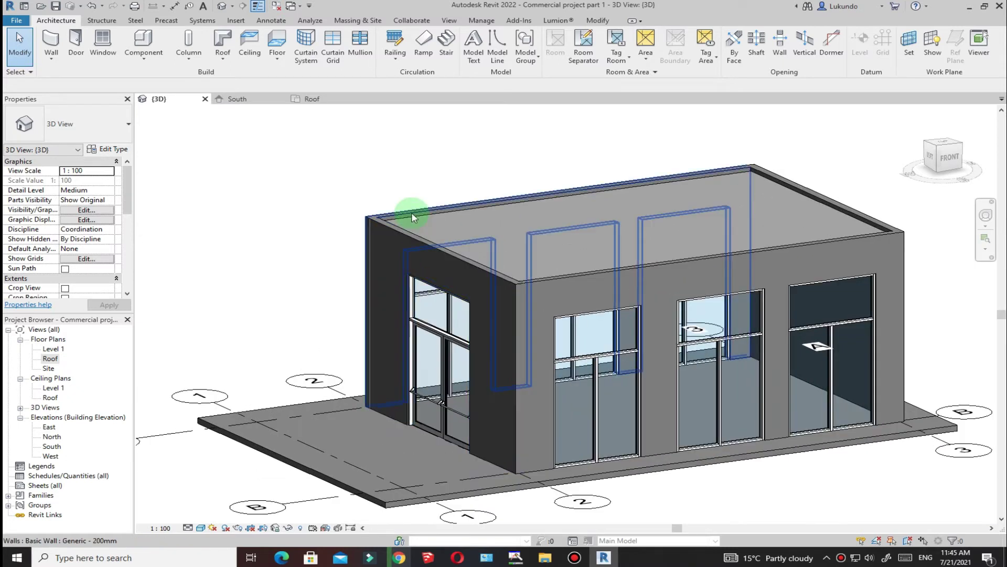
pyautogui.scroll(-2, 342, 333)
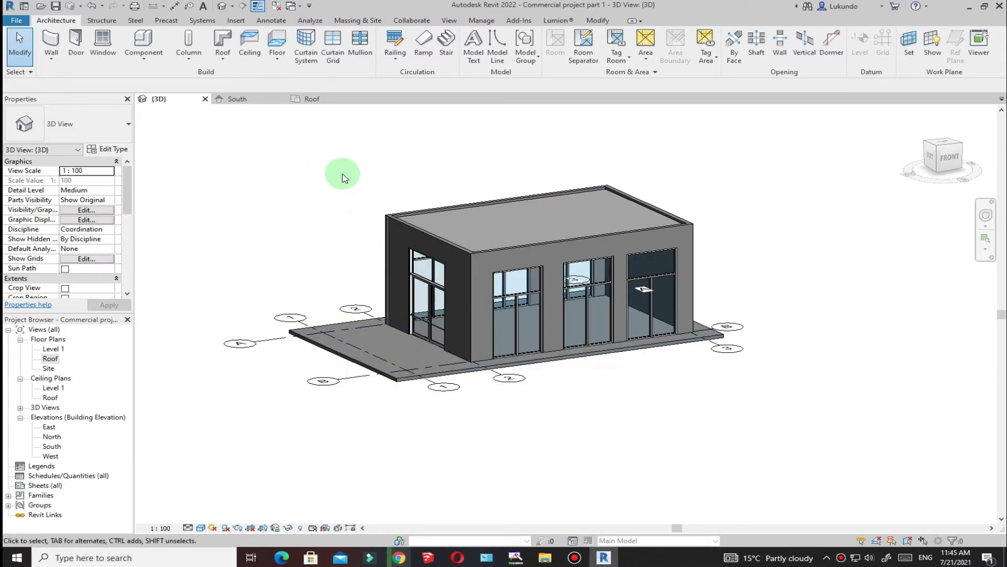
# Step: In the Level 1 floor plan, start placing an architectural column of type M_Rectangular Column 457 x 475mm
pyautogui.doubleClick(53, 349)
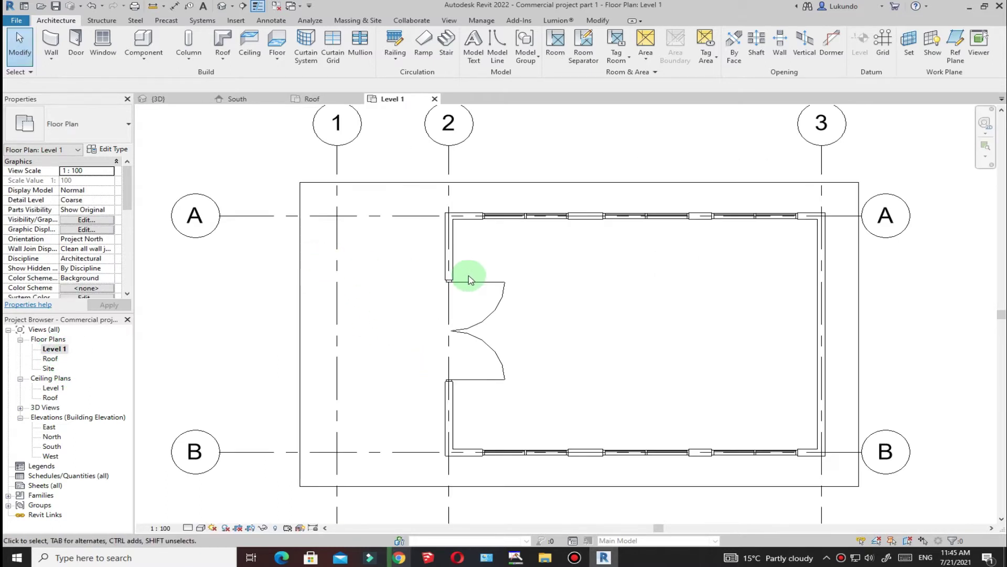
pyautogui.scroll(-2, 528, 277)
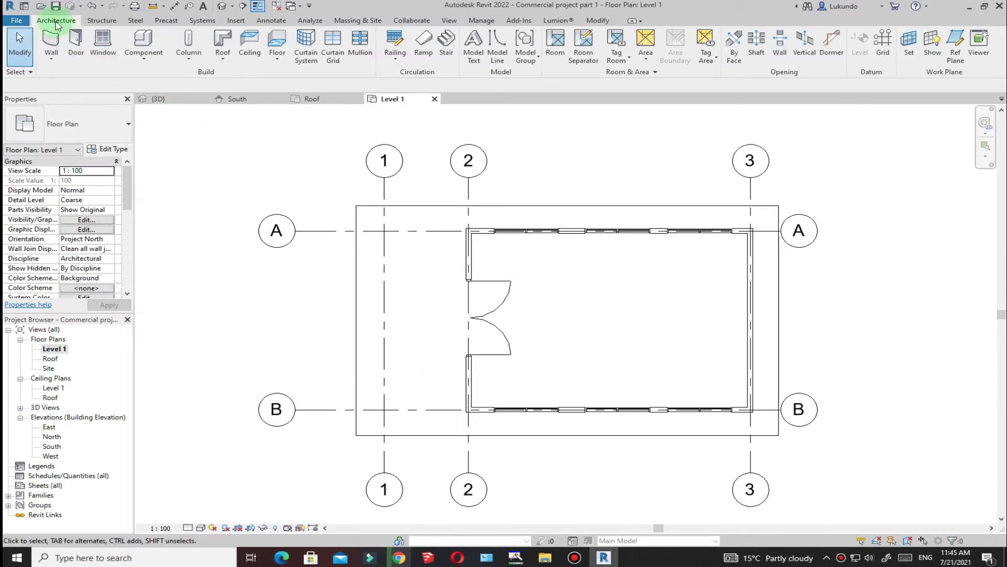
pyautogui.click(189, 59)
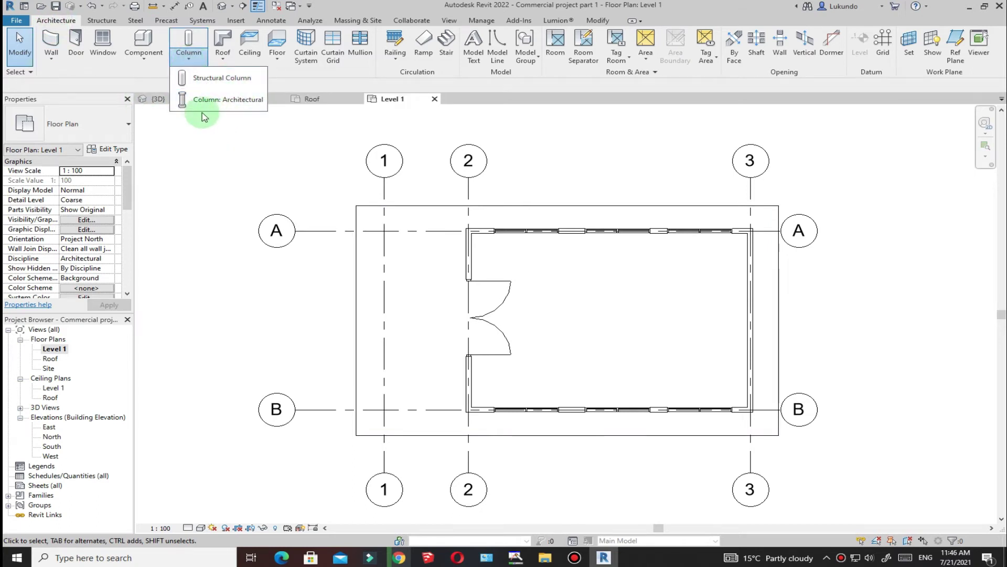
pyautogui.click(229, 109)
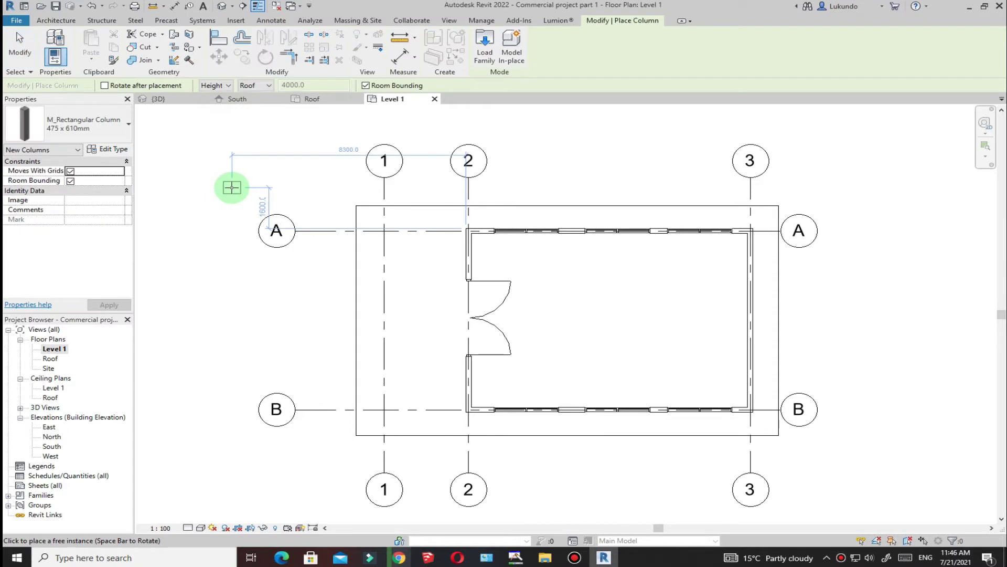
pyautogui.click(124, 130)
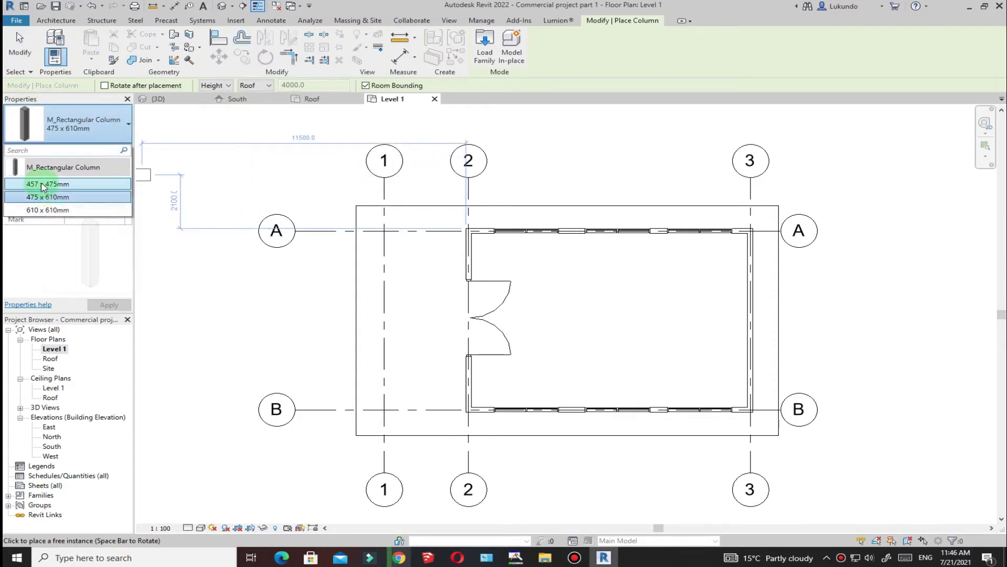
pyautogui.click(47, 184)
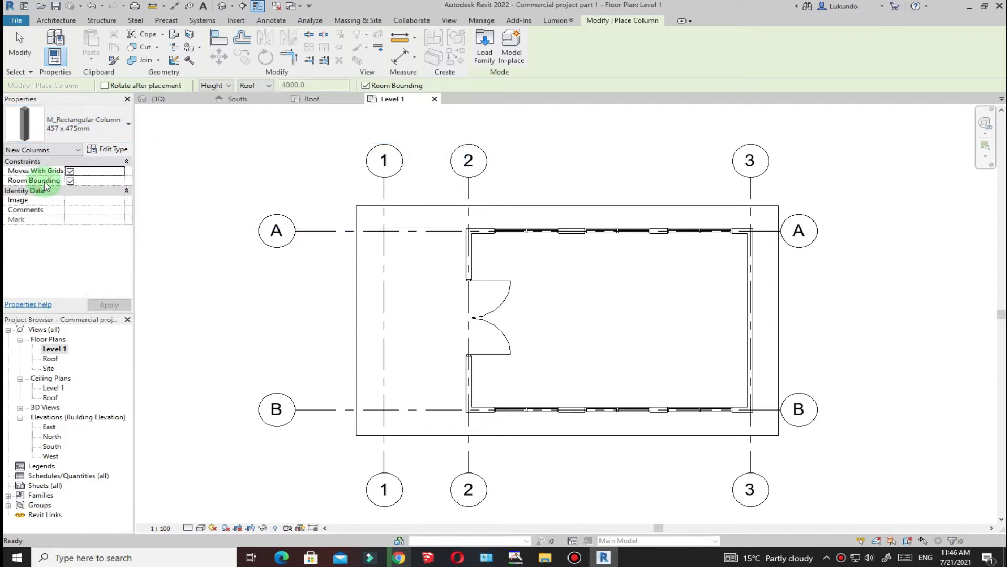
# Step: Duplicate the rectangular column type under the name 500x400mm
pyautogui.click(108, 150)
pyautogui.click(641, 78)
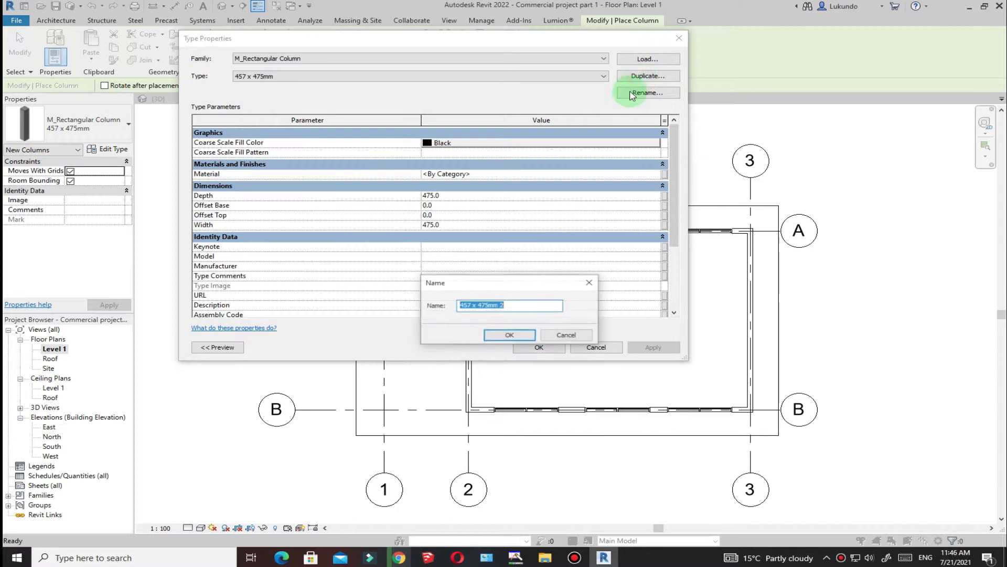
pyautogui.click(517, 305)
pyautogui.moveTo(475, 305); pyautogui.dragTo(418, 303)
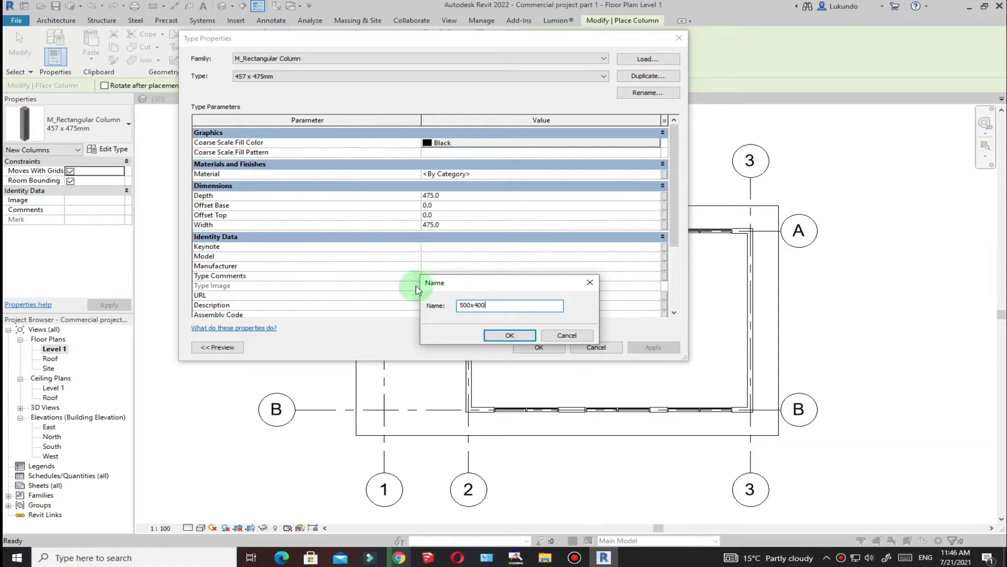
pyautogui.write('500x400mm')
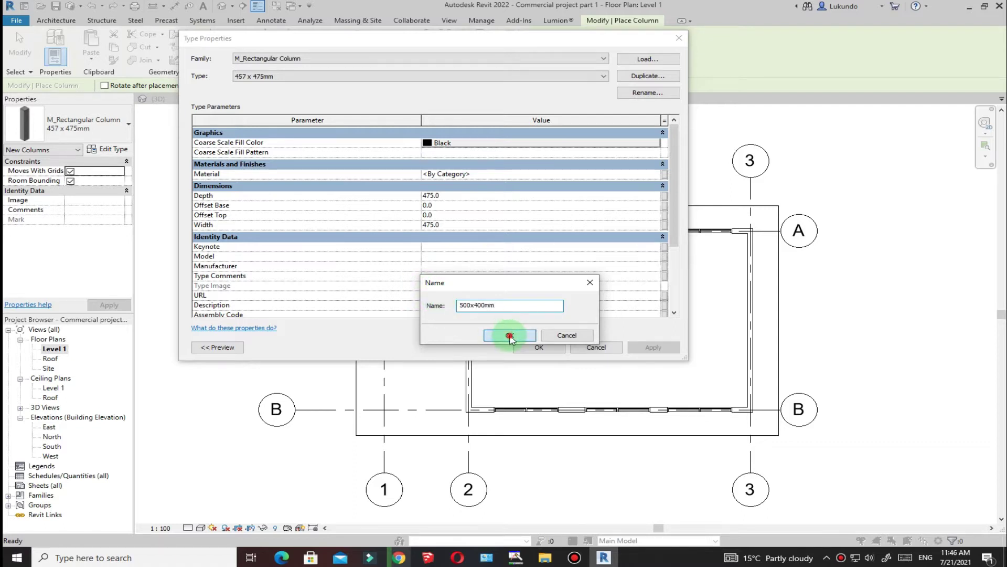
pyautogui.click(510, 336)
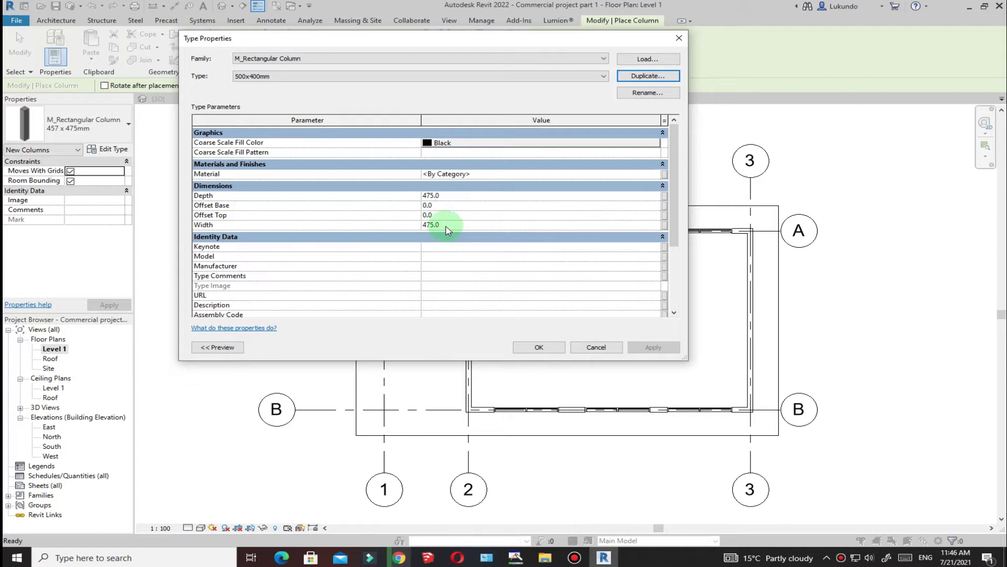
# Step: Set the 500x400mm column type's width to 500 and its depth to 400
pyautogui.moveTo(438, 225); pyautogui.dragTo(377, 226)
pyautogui.write('500')
pyautogui.moveTo(461, 196); pyautogui.dragTo(405, 192)
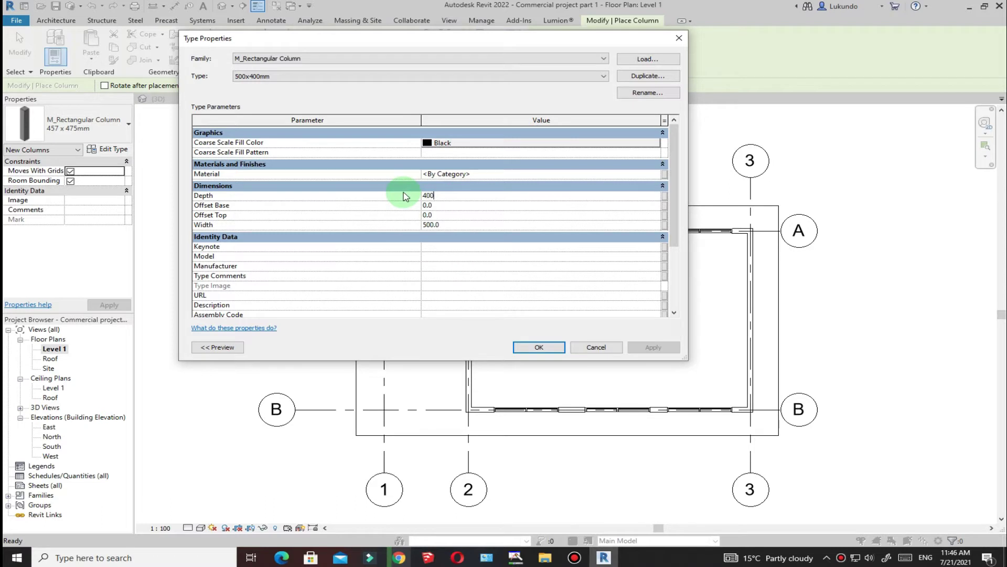
pyautogui.click(539, 347)
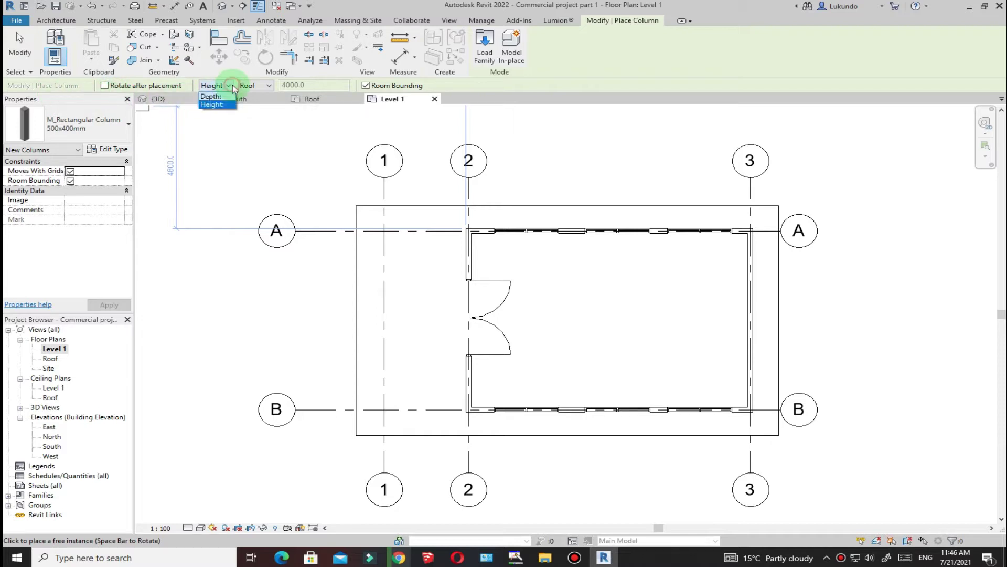
# Step: Set the column height up to the Roof level and place a rotated 500x400mm column against grid 1 near grid B
pyautogui.click(220, 105)
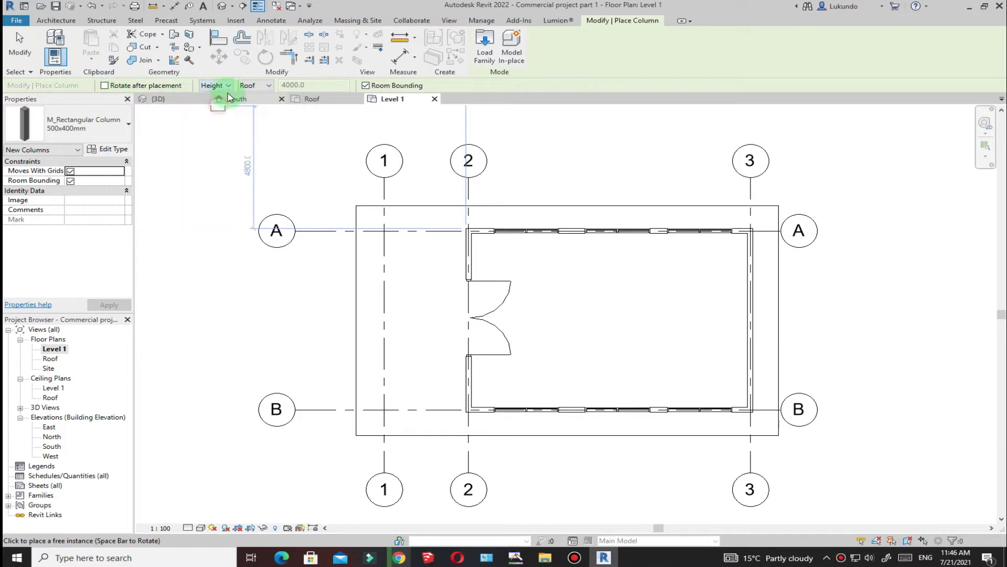
pyautogui.click(270, 87)
pyautogui.click(250, 108)
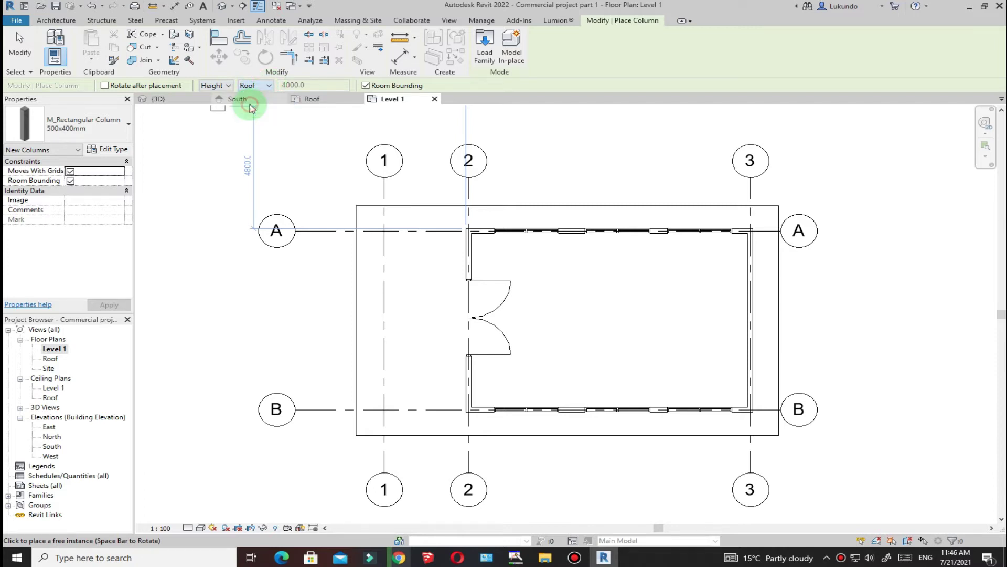
pyautogui.scroll(-2, 401, 339)
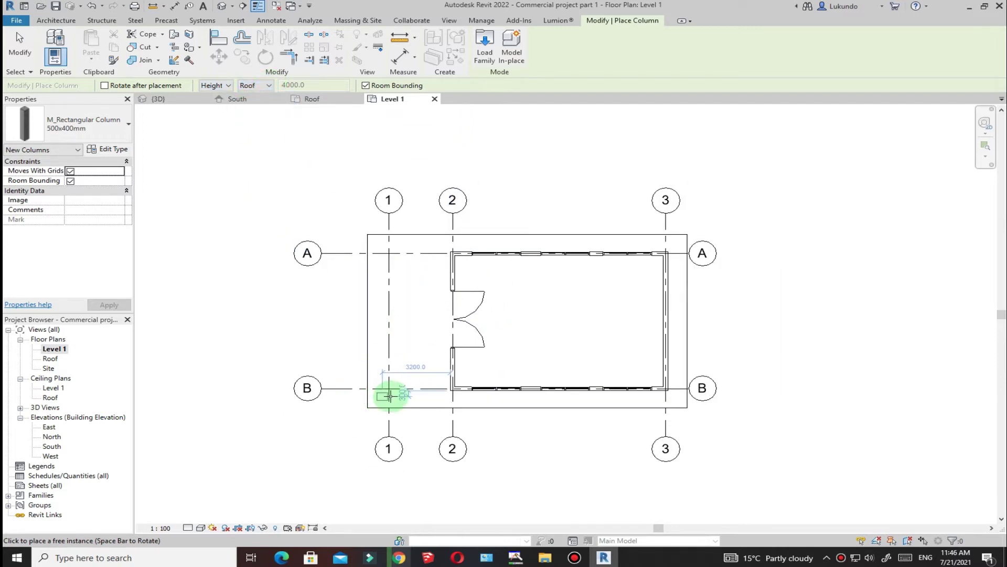
pyautogui.scroll(5, 393, 392)
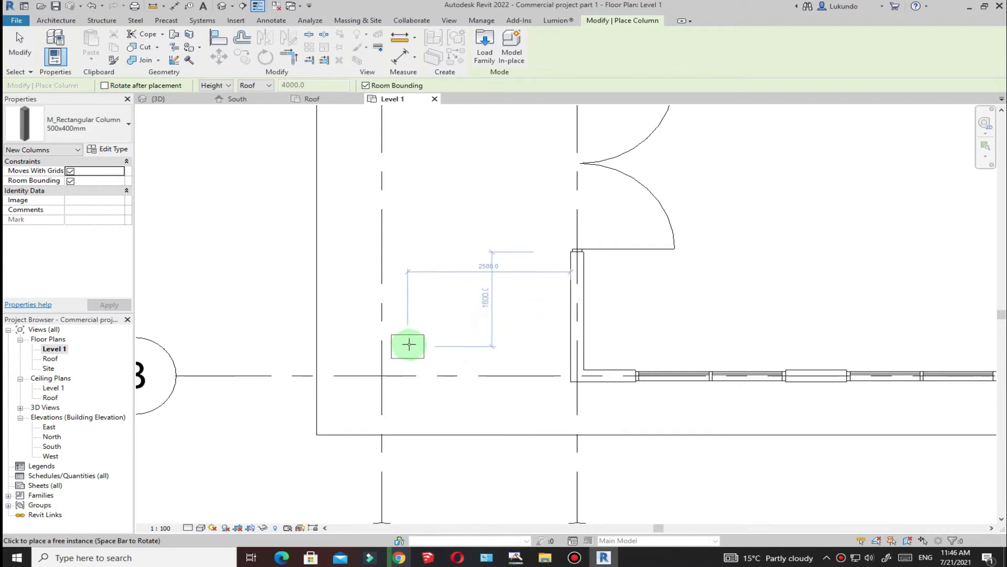
pyautogui.press('space')
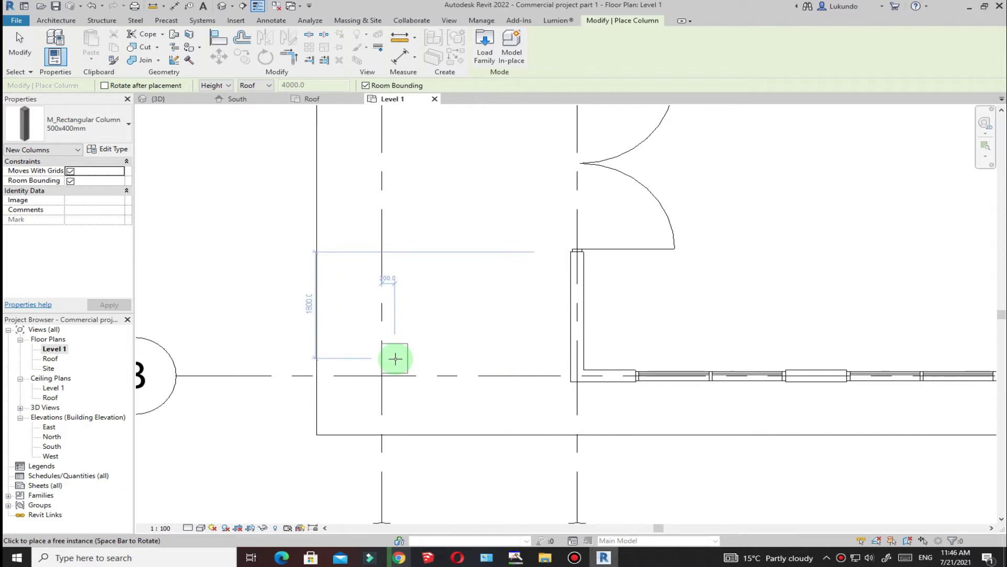
pyautogui.click(395, 359)
# Step: Place a second 500x400mm column against grid 1 near grid A, in line with the first column
pyautogui.scroll(-5, 396, 358)
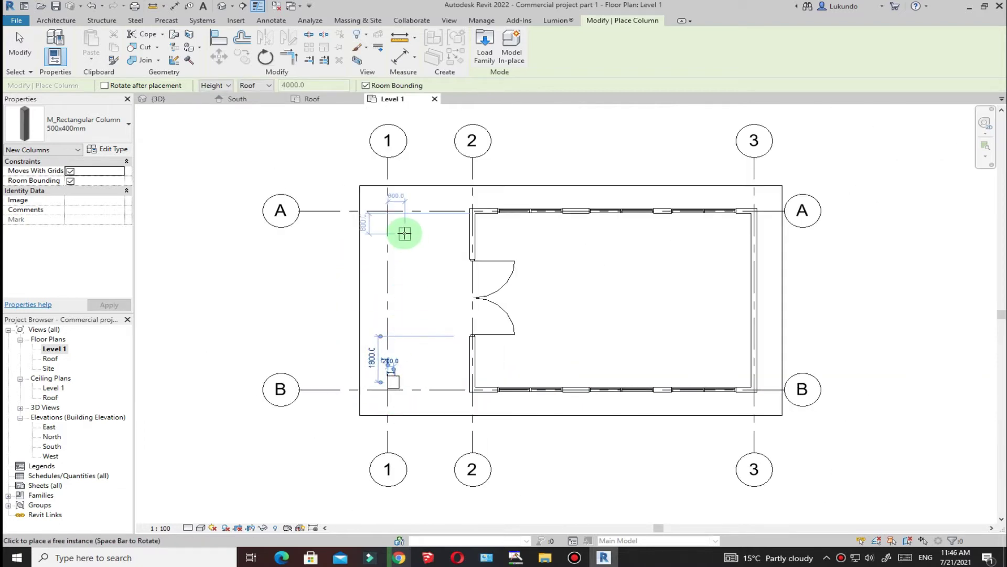
pyautogui.scroll(5, 405, 225)
pyautogui.click(383, 205)
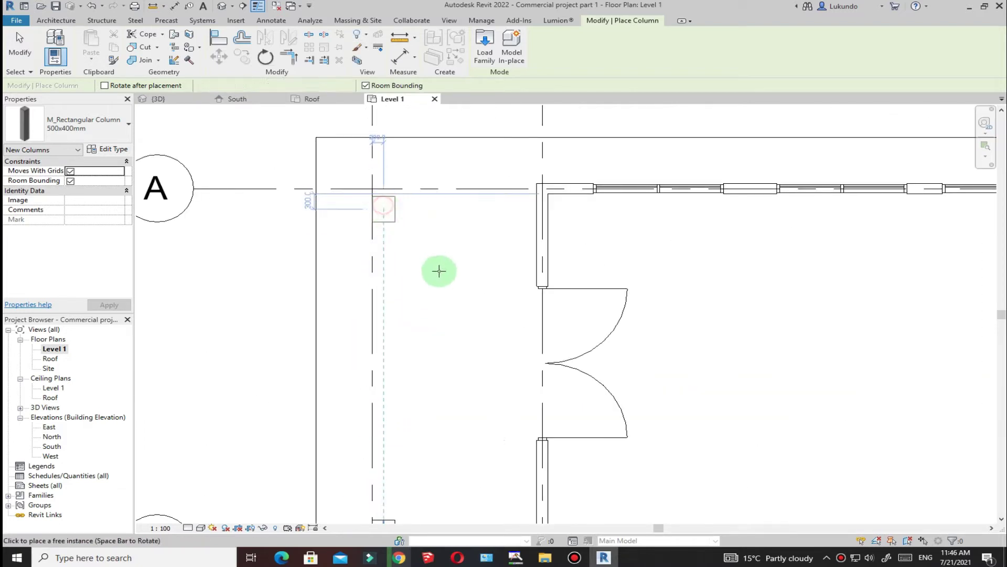
pyautogui.click(19, 44)
# Step: Align the outer face of the column near grid A to grid line A
pyautogui.scroll(3, 374, 188)
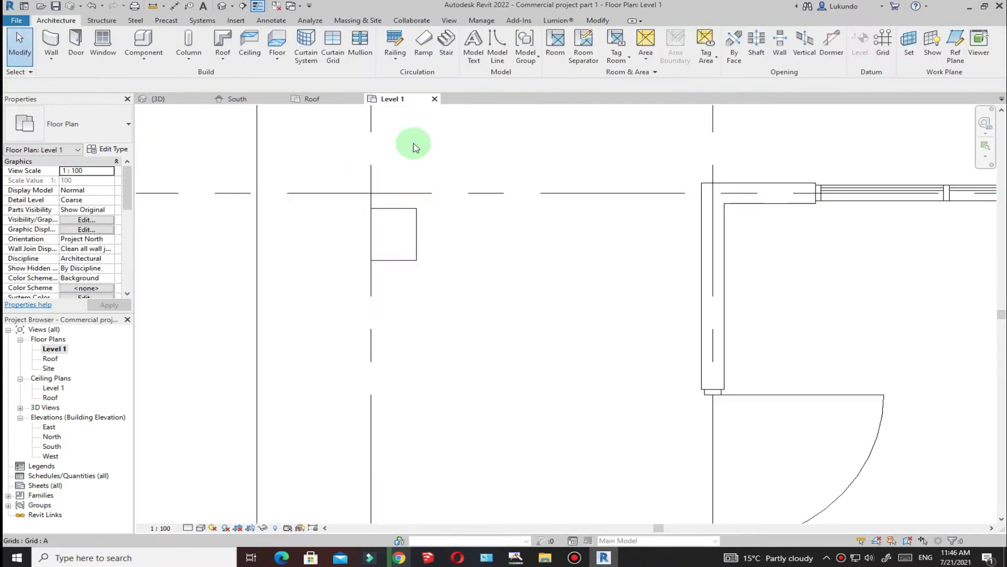
pyautogui.click(596, 20)
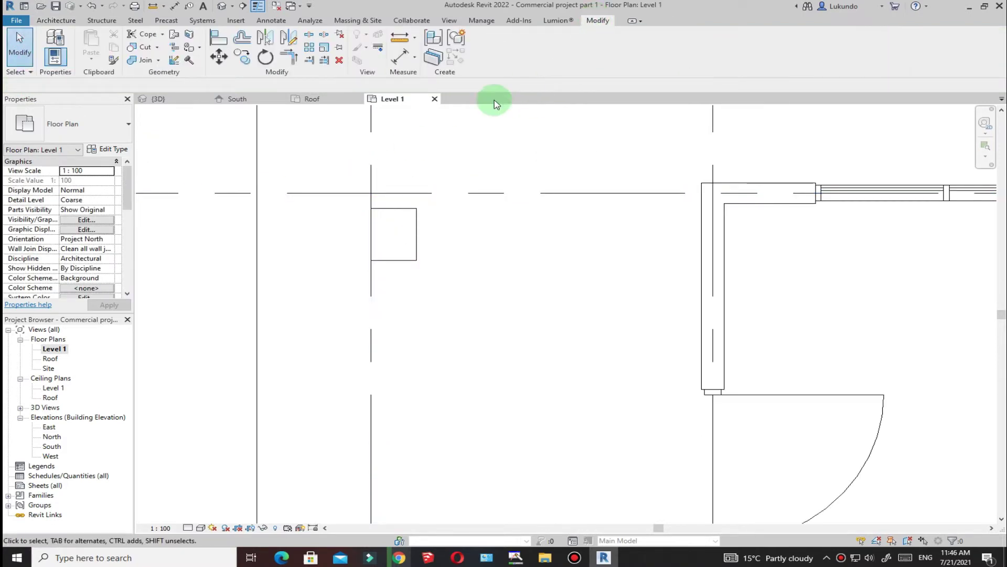
pyautogui.click(217, 42)
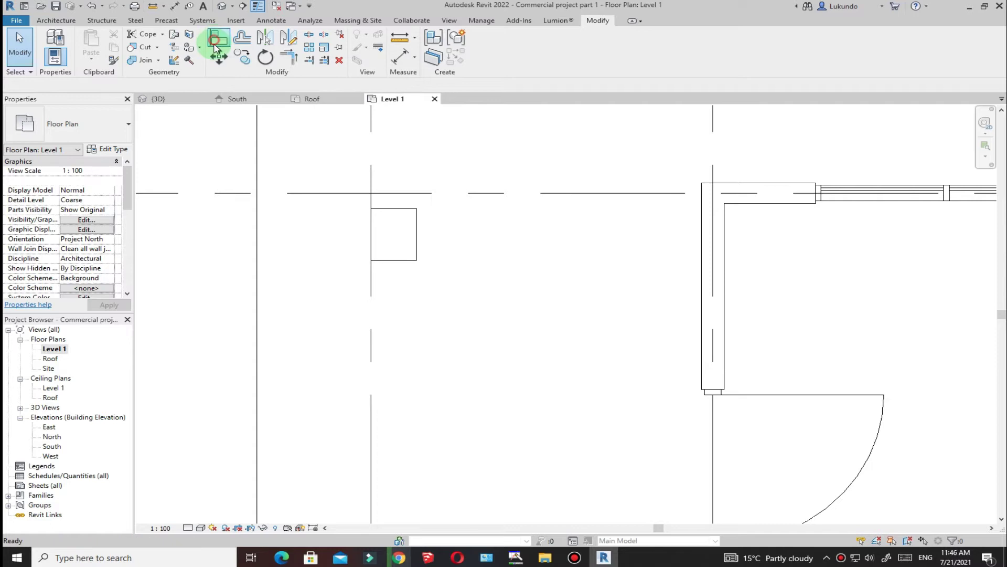
pyautogui.click(417, 194)
pyautogui.scroll(-2, 412, 261)
pyautogui.click(395, 220)
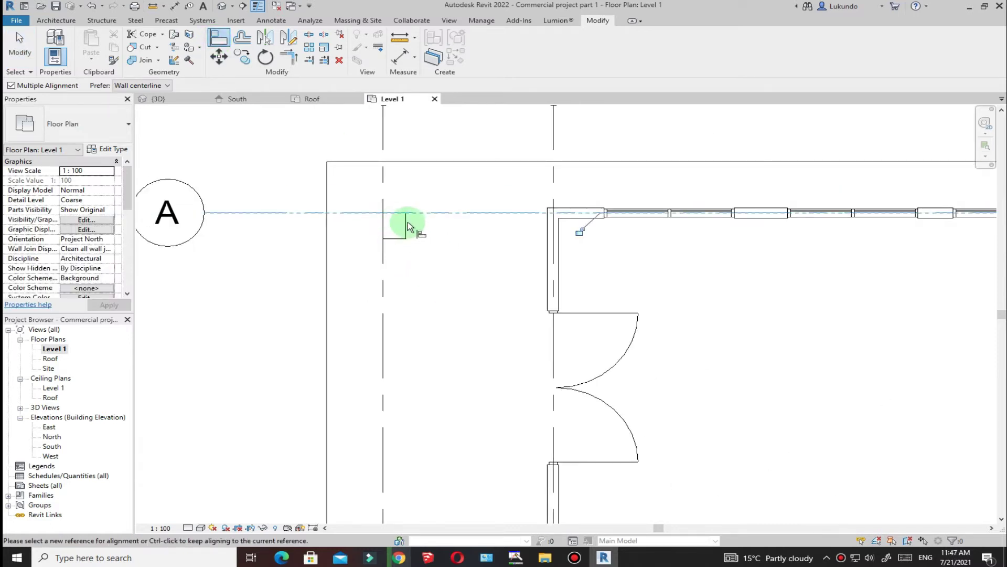
pyautogui.press('Escape')
# Step: Align the outer face of the column near grid B to grid line B
pyautogui.scroll(-3, 419, 207)
pyautogui.scroll(5, 417, 342)
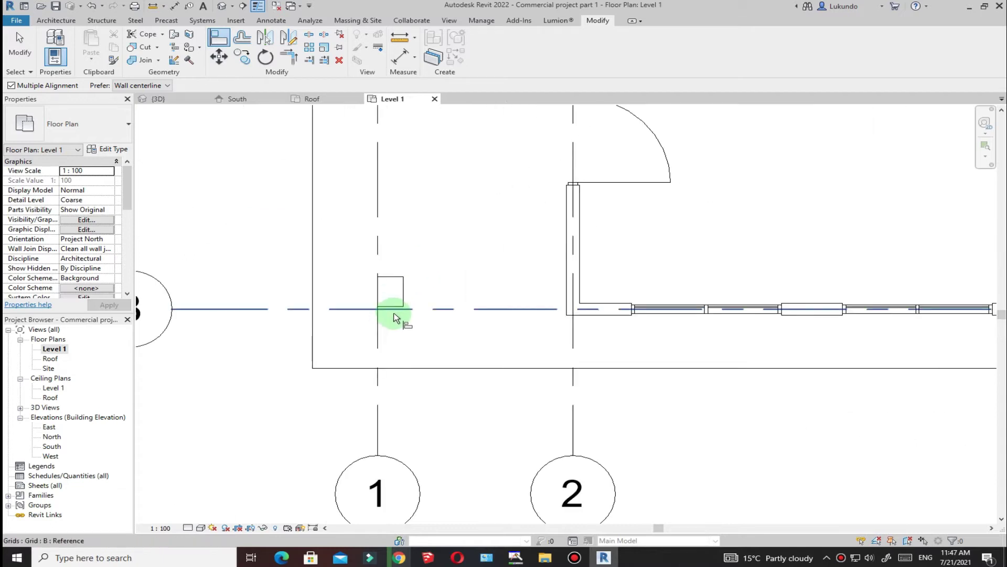
pyautogui.click(404, 328)
pyautogui.click(391, 299)
pyautogui.scroll(-5, 404, 342)
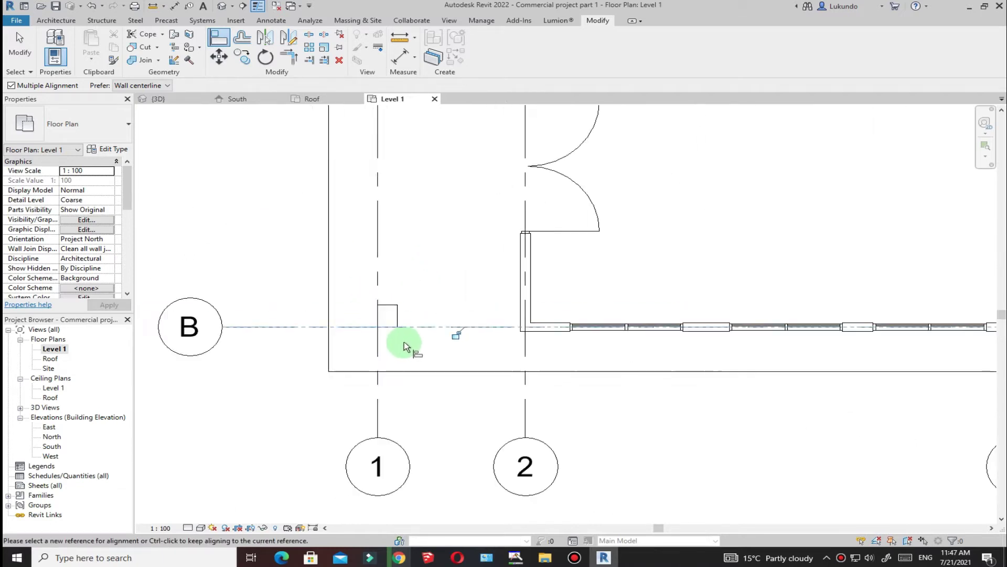
pyautogui.click(19, 44)
# Step: Examine the two entrance columns in plan and in the 3D view, comparing their height with the building walls
pyautogui.scroll(-2, 419, 281)
pyautogui.scroll(4, 442, 272)
pyautogui.scroll(-3, 442, 273)
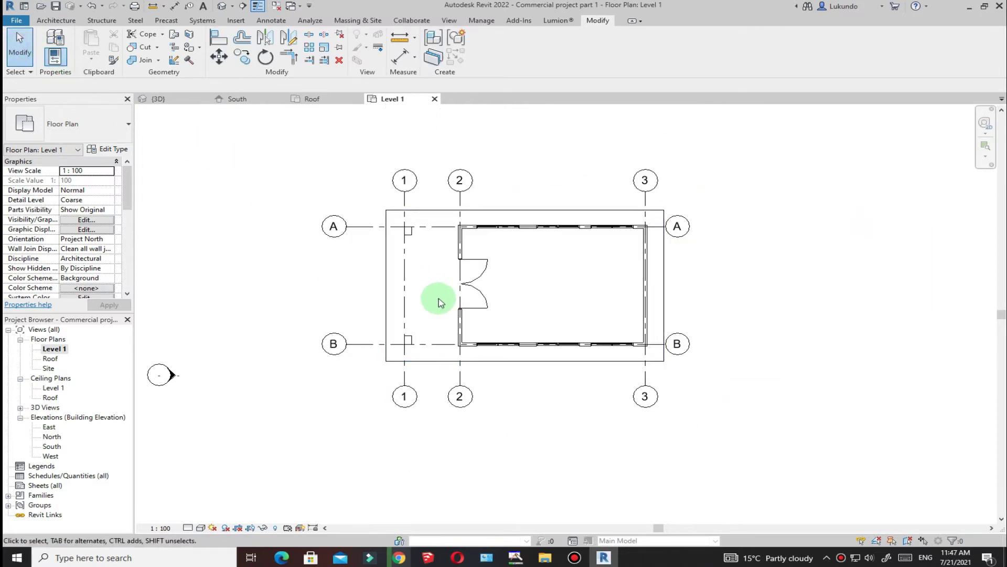
pyautogui.click(157, 98)
pyautogui.scroll(2, 346, 289)
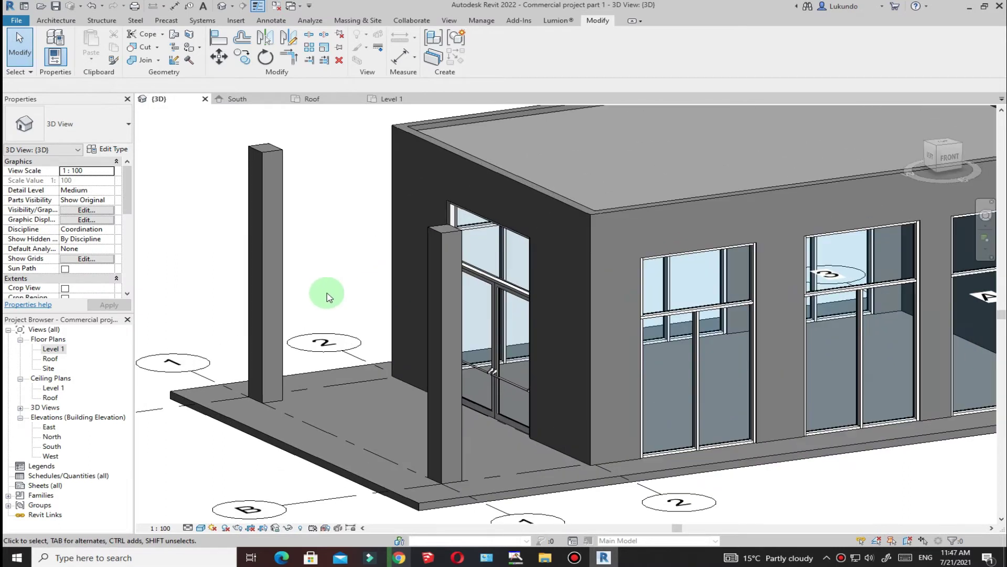
pyautogui.scroll(-3, 387, 283)
pyautogui.keyDown('shift'); pyautogui.moveTo(370, 135); pyautogui.dragTo(364, 187, button='middle'); pyautogui.keyUp('shift')
pyautogui.scroll(3, 365, 188)
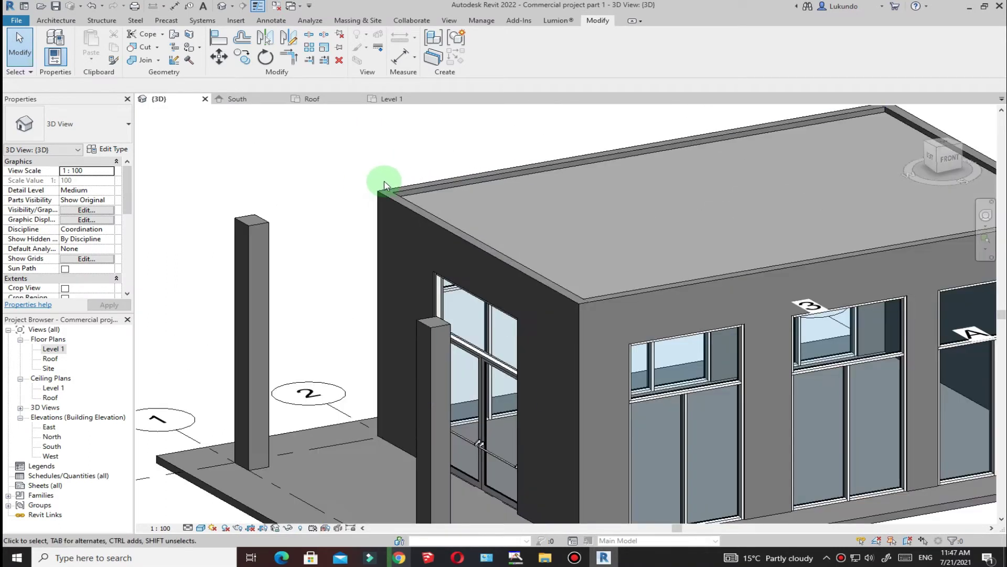
pyautogui.scroll(-2, 387, 184)
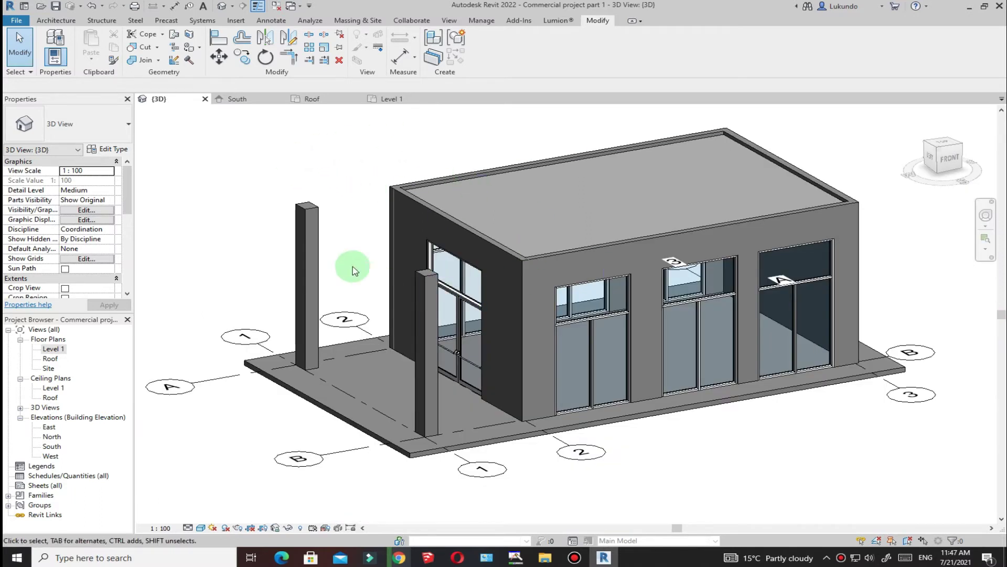
pyautogui.scroll(2, 337, 202)
pyautogui.scroll(-3, 373, 231)
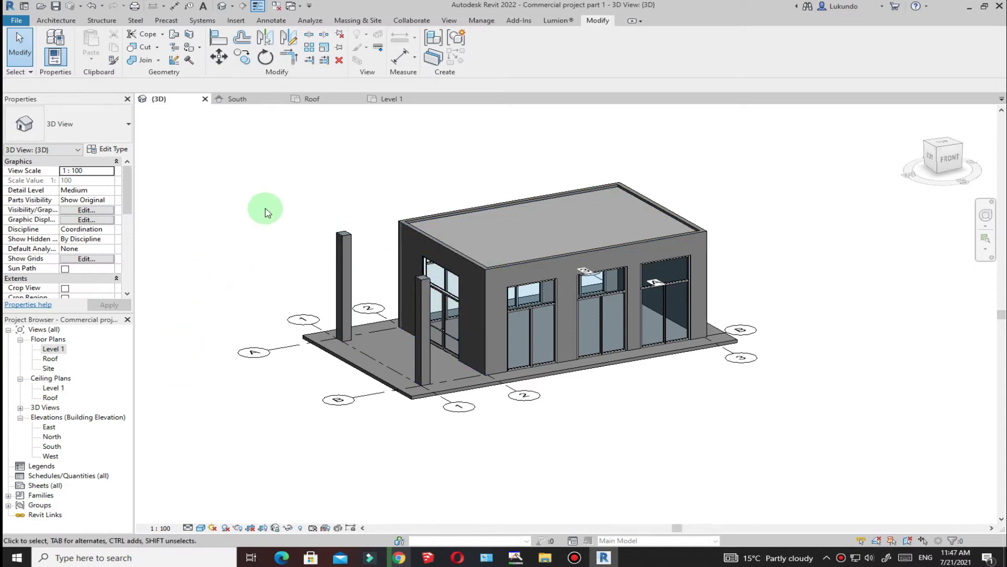
# Step: Open the Roof floor plan and start a new roof by footprint for the entrance area
pyautogui.click(51, 359)
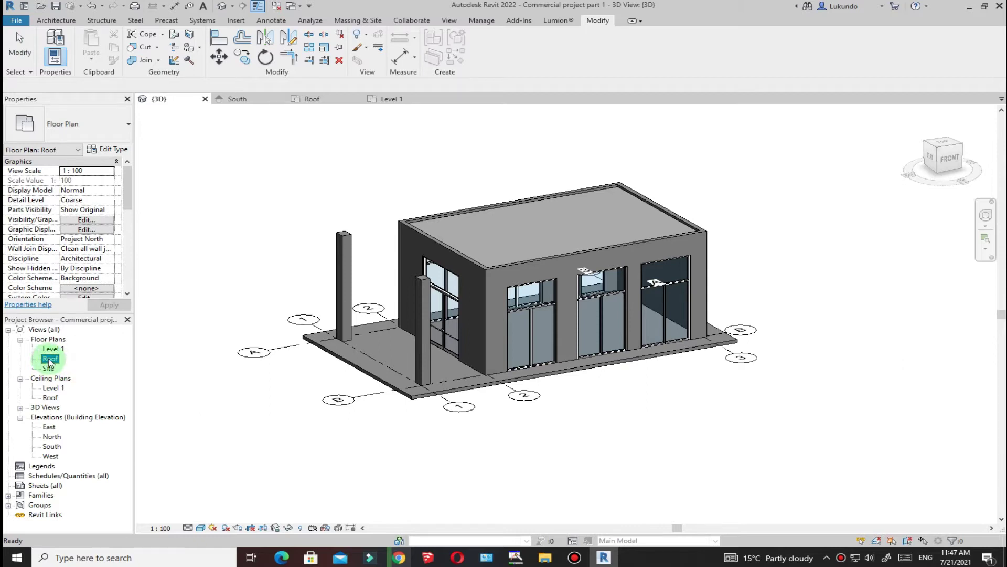
pyautogui.doubleClick(50, 359)
pyautogui.scroll(2, 462, 337)
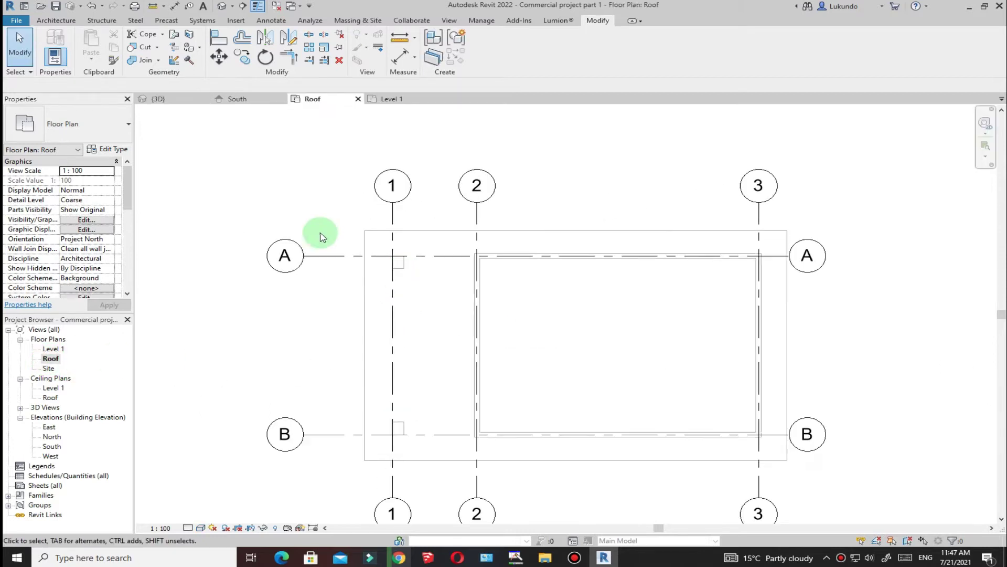
pyautogui.click(54, 21)
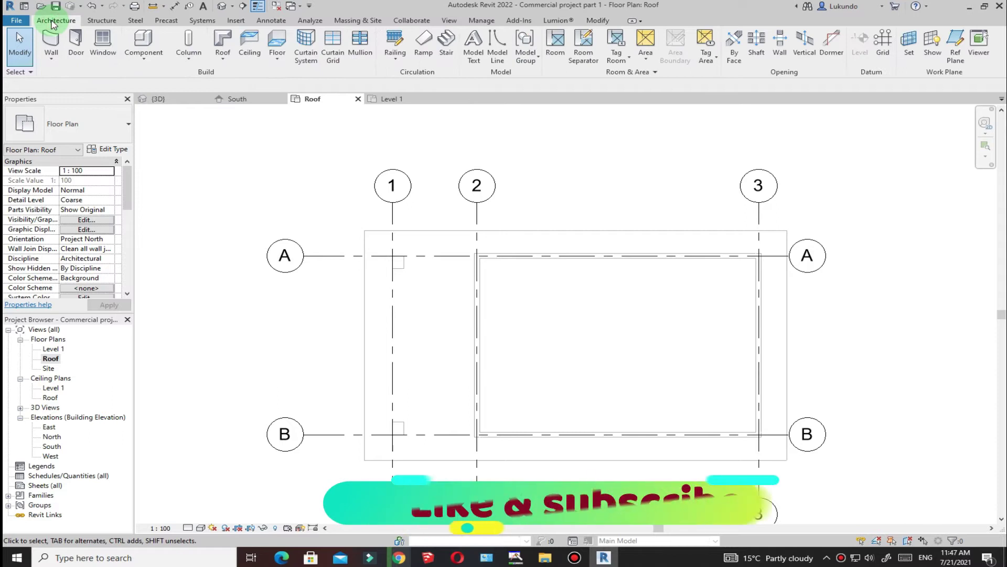
pyautogui.click(223, 63)
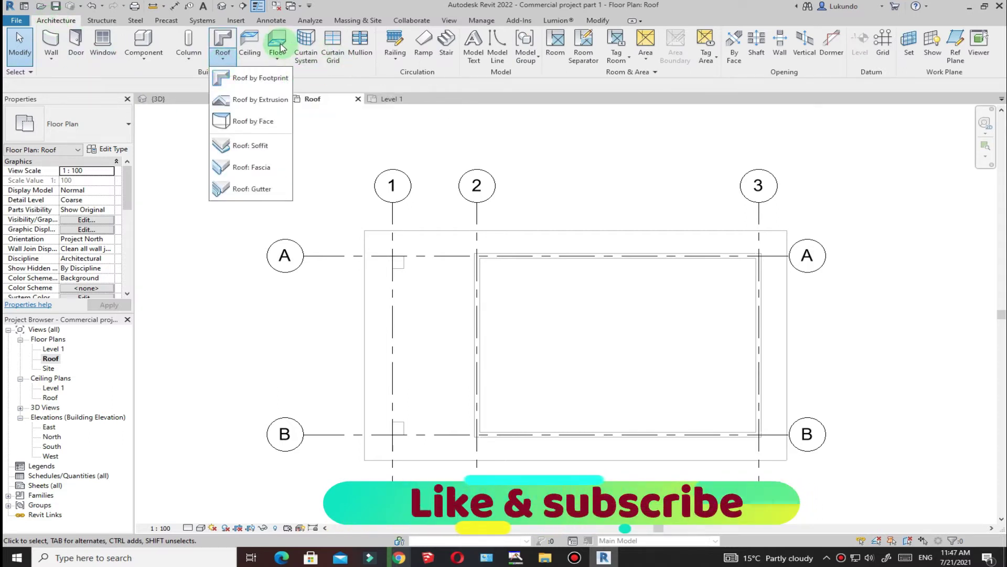
pyautogui.click(242, 78)
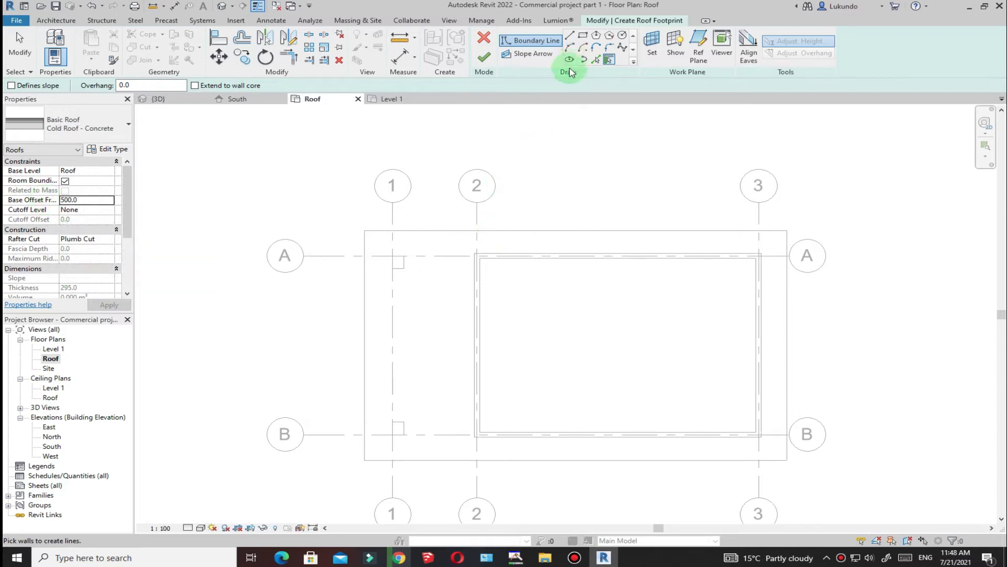
# Step: Sketch a rectangular roof boundary about 8209 mm long in the grid 1 direction, enclosing both columns and crossing the wall at grid 2
pyautogui.click(582, 36)
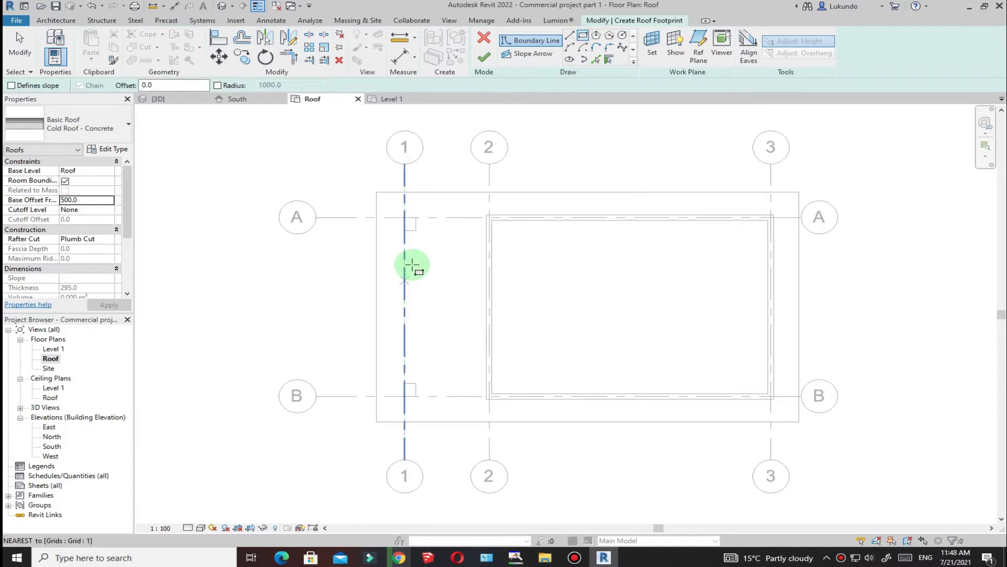
pyautogui.scroll(2, 409, 249)
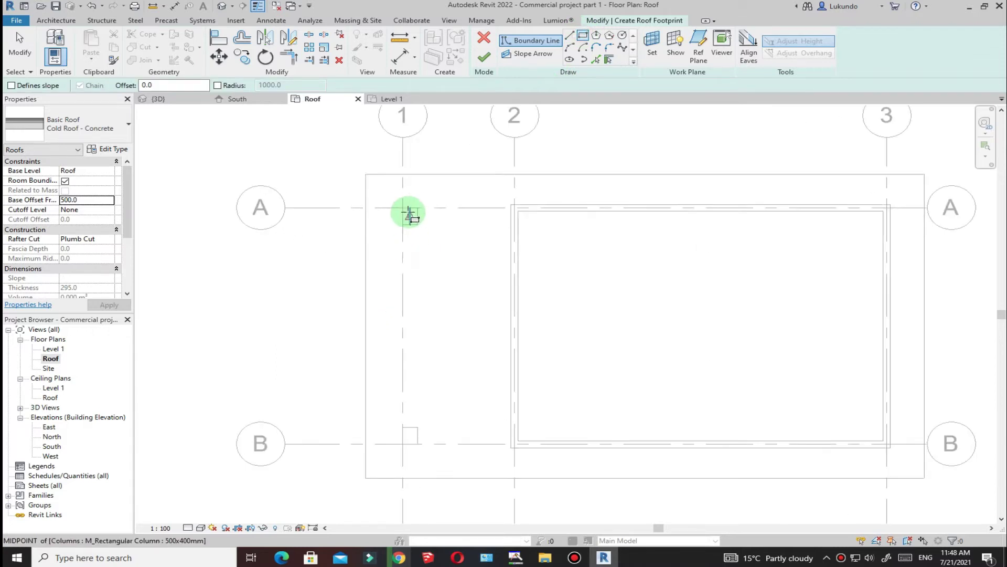
pyautogui.click(385, 187)
pyautogui.scroll(-2, 420, 236)
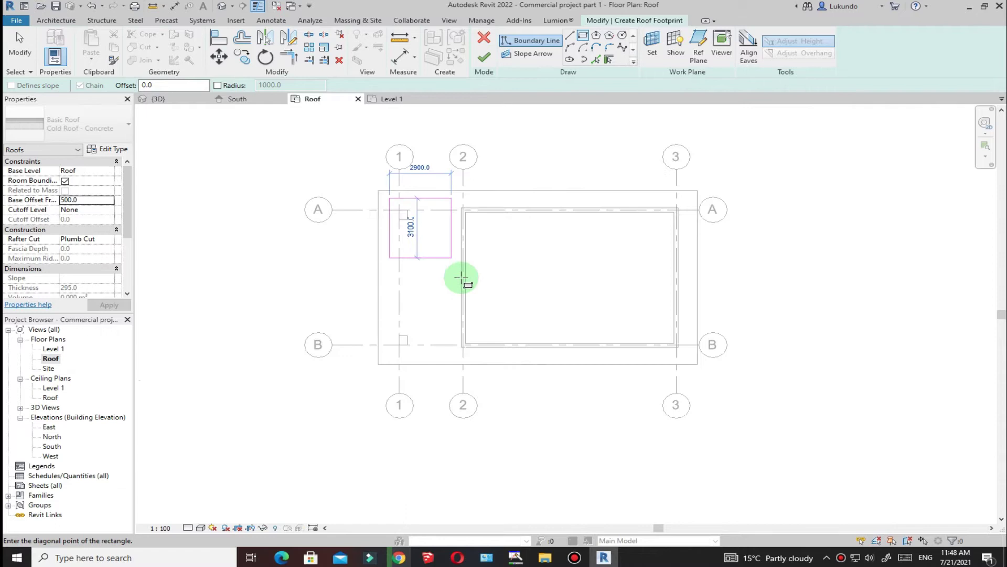
pyautogui.click(483, 357)
pyautogui.click(20, 52)
# Step: Set the boundary edge inside the building to 100 mm from the inner face of the grid 2 wall
pyautogui.scroll(1, 485, 349)
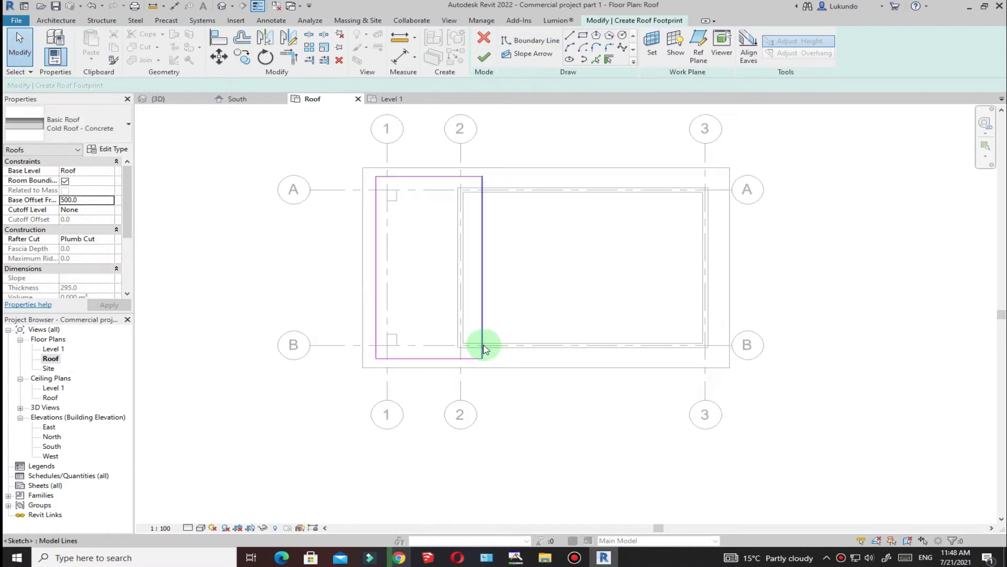
pyautogui.scroll(2, 484, 349)
pyautogui.click(483, 334)
pyautogui.scroll(-1, 479, 340)
pyautogui.scroll(-3, 480, 359)
pyautogui.scroll(4, 479, 220)
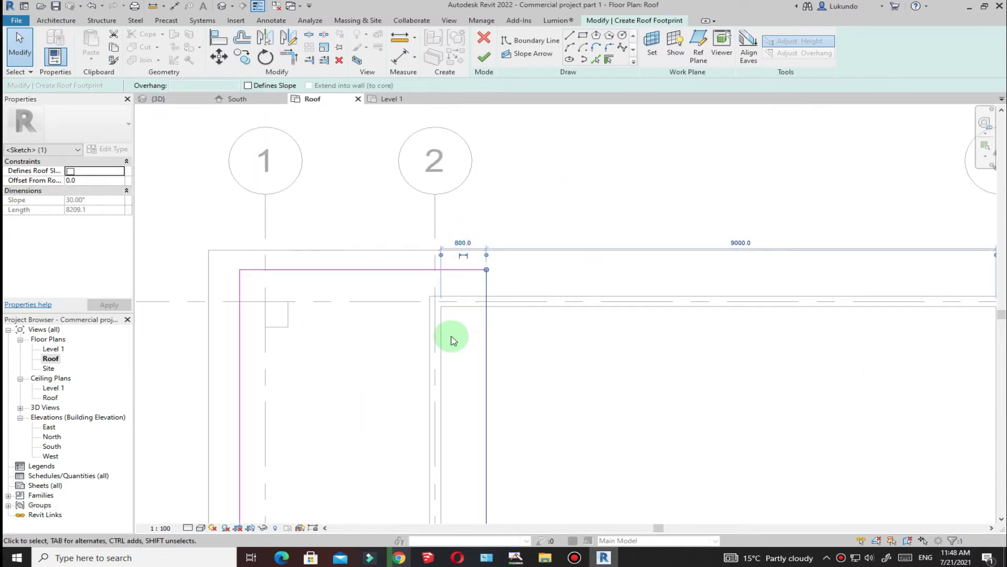
pyautogui.scroll(4, 457, 278)
pyautogui.scroll(-3, 436, 370)
pyautogui.scroll(2, 462, 340)
pyautogui.scroll(-2, 433, 303)
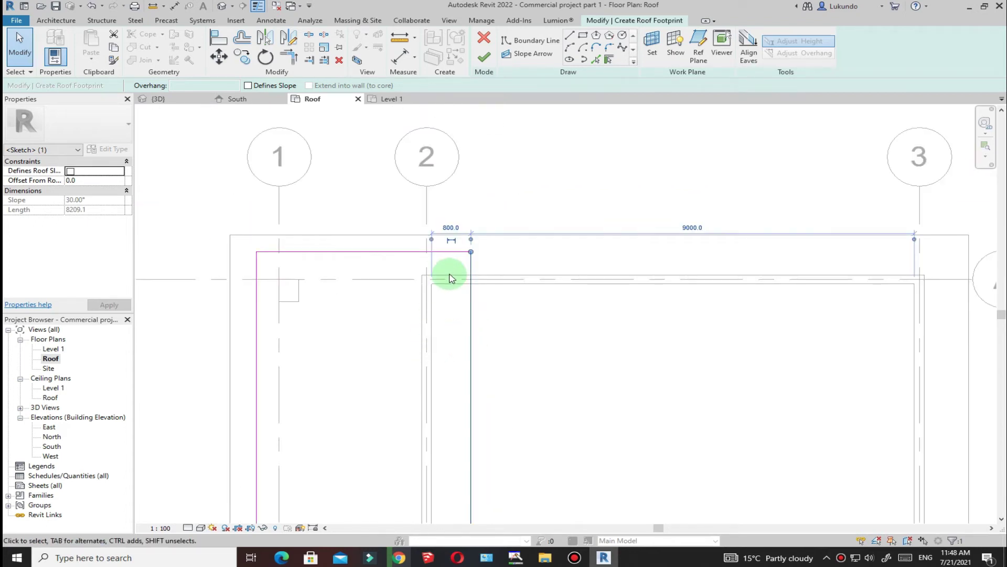
pyautogui.scroll(2, 449, 276)
pyautogui.click(451, 198)
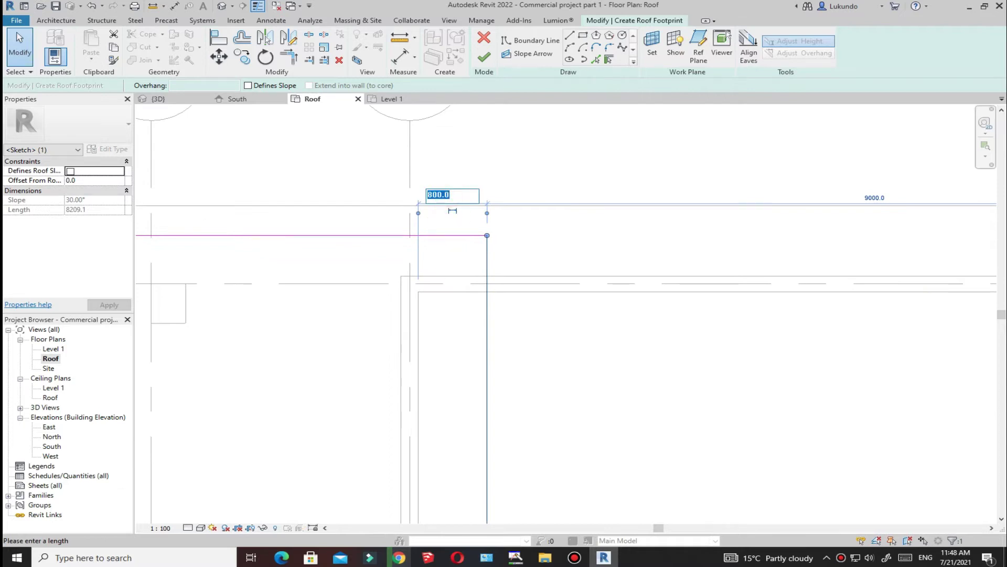
pyautogui.write('100')
pyautogui.press('Return')
pyautogui.scroll(-2, 493, 229)
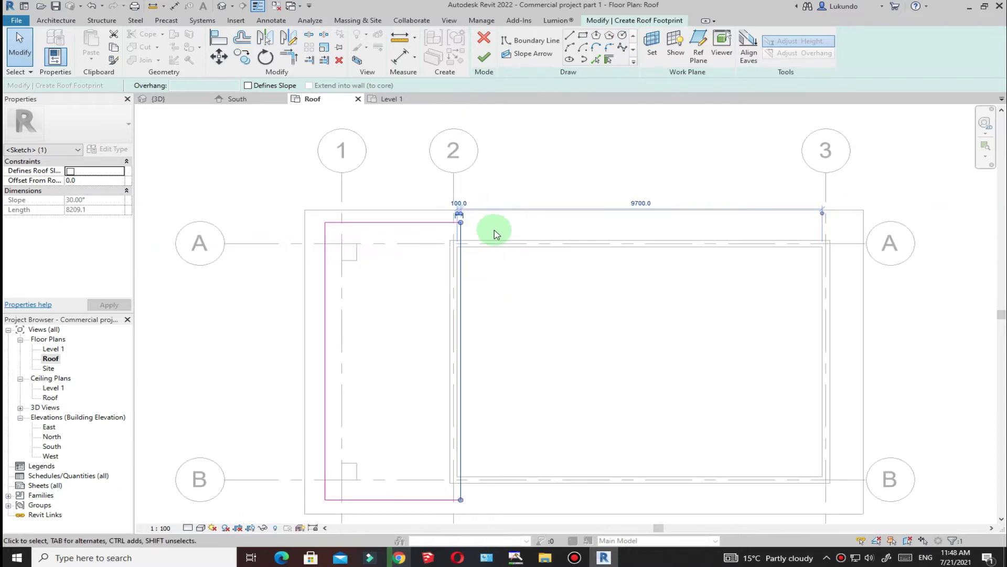
# Step: Set the boundary edge inside the building to 1000 mm from the inner face of the grid 2 wall
pyautogui.scroll(2, 469, 201)
pyautogui.scroll(1, 468, 201)
pyautogui.click(472, 198)
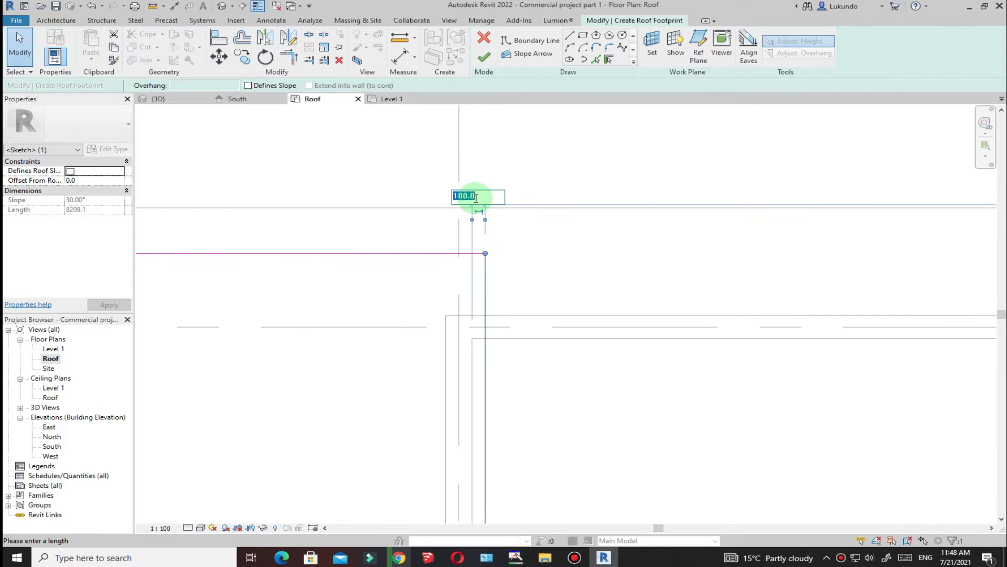
pyautogui.write('100')
pyautogui.press('Return')
pyautogui.scroll(-3, 450, 231)
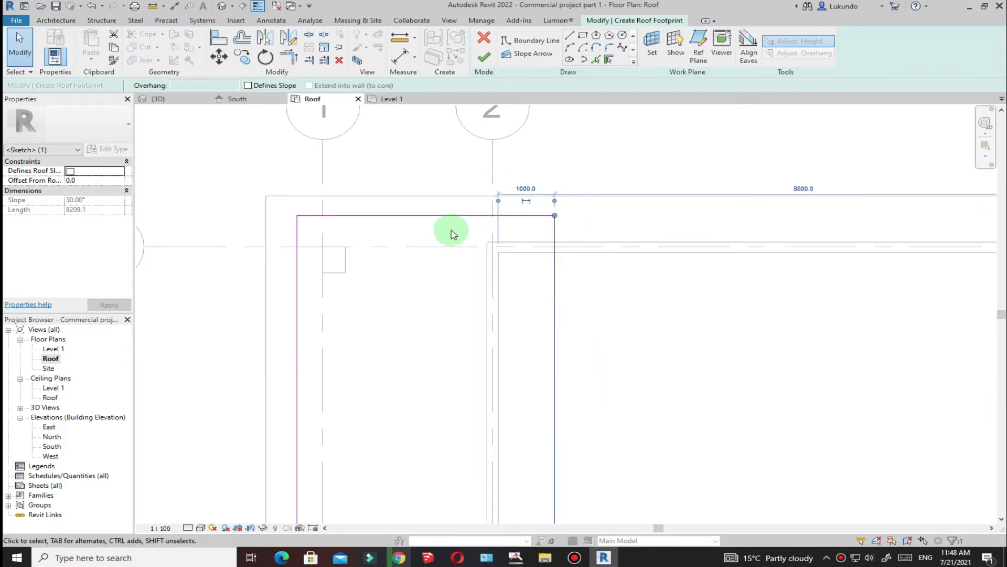
# Step: Set the canopy boundary edge beyond grid A to 300 mm from the outer face of the grid A wall
pyautogui.click(449, 217)
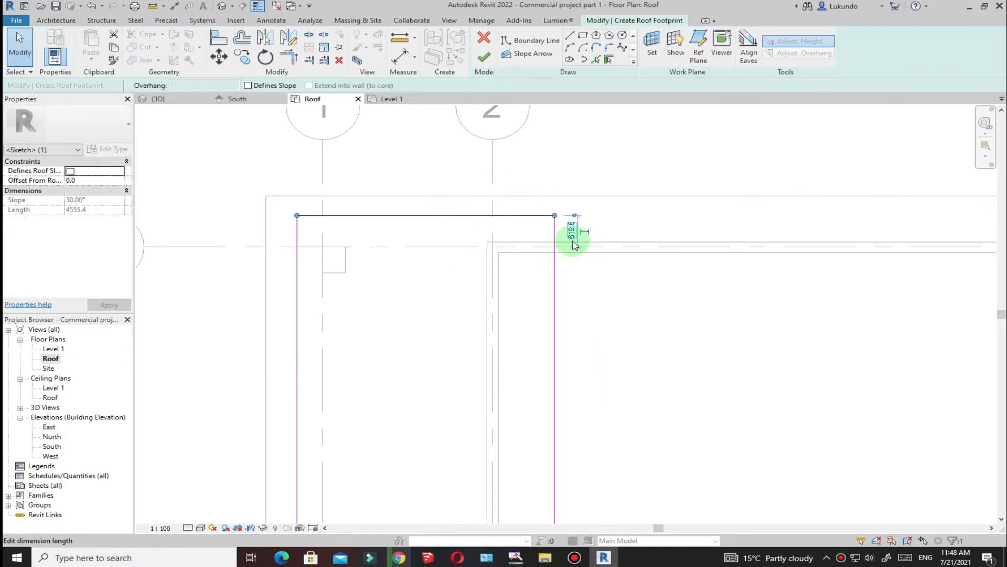
pyautogui.scroll(2, 577, 247)
pyautogui.moveTo(577, 250)
pyautogui.mouseDown()
pyautogui.moveTo(571, 218)
pyautogui.moveTo(560, 265)
pyautogui.moveTo(562, 239)
pyautogui.mouseUp()
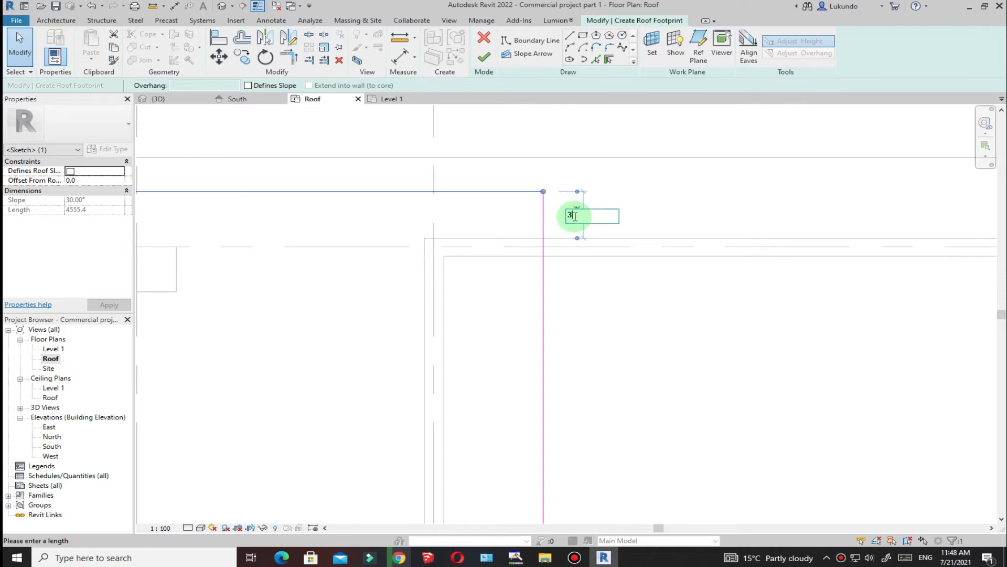
pyautogui.press('Return')
pyautogui.scroll(-5, 522, 207)
# Step: Reference the canopy boundary edge beyond grid B to the outer face of the grid B wall and set it 300 mm away
pyautogui.click(456, 344)
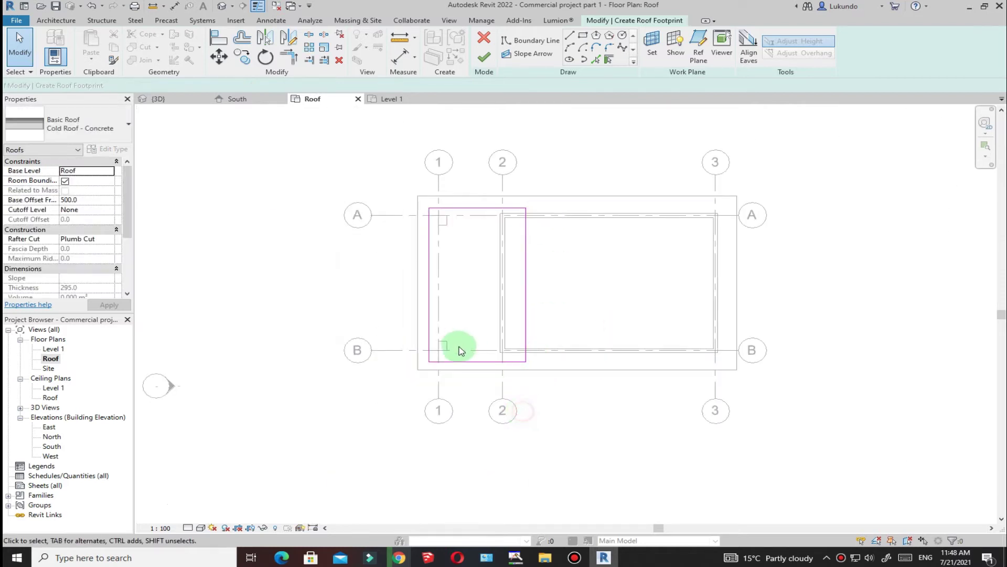
pyautogui.scroll(5, 473, 391)
pyautogui.click(472, 377)
pyautogui.scroll(5, 378, 383)
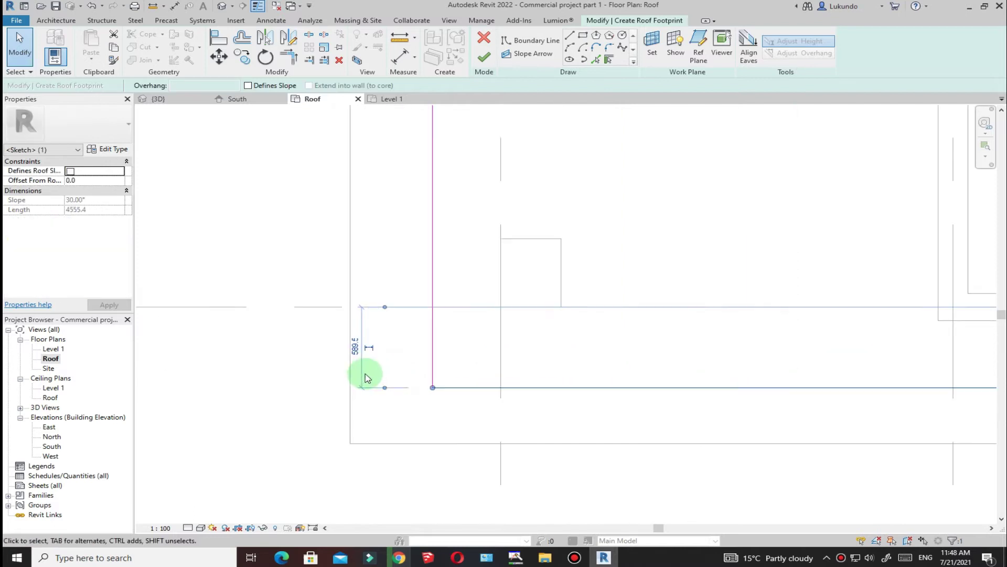
pyautogui.moveTo(387, 309); pyautogui.dragTo(489, 313)
pyautogui.scroll(-3, 434, 353)
pyautogui.scroll(-2, 444, 367)
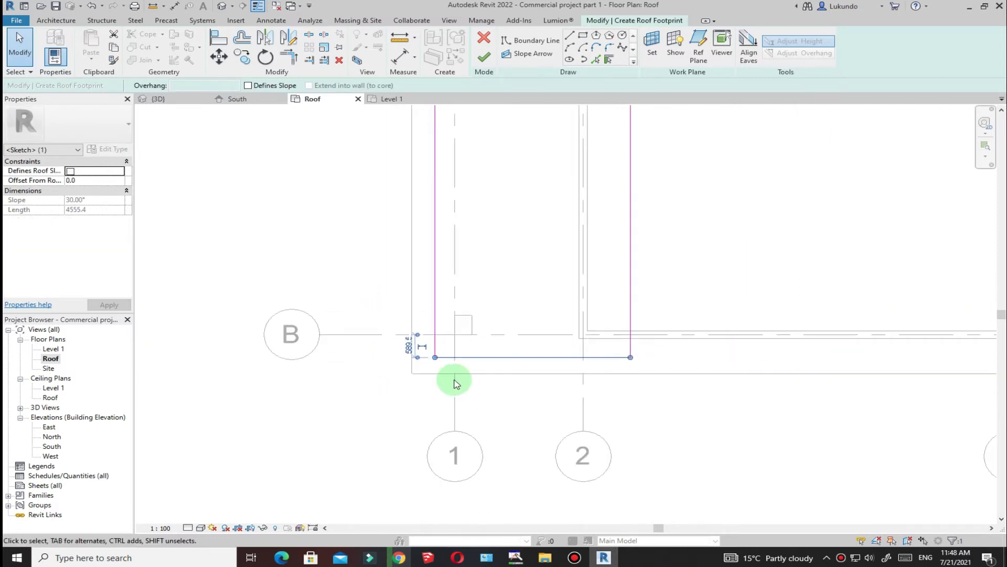
pyautogui.scroll(3, 422, 347)
pyautogui.moveTo(414, 331); pyautogui.dragTo(737, 344)
pyautogui.scroll(3, 411, 366)
pyautogui.click(399, 331)
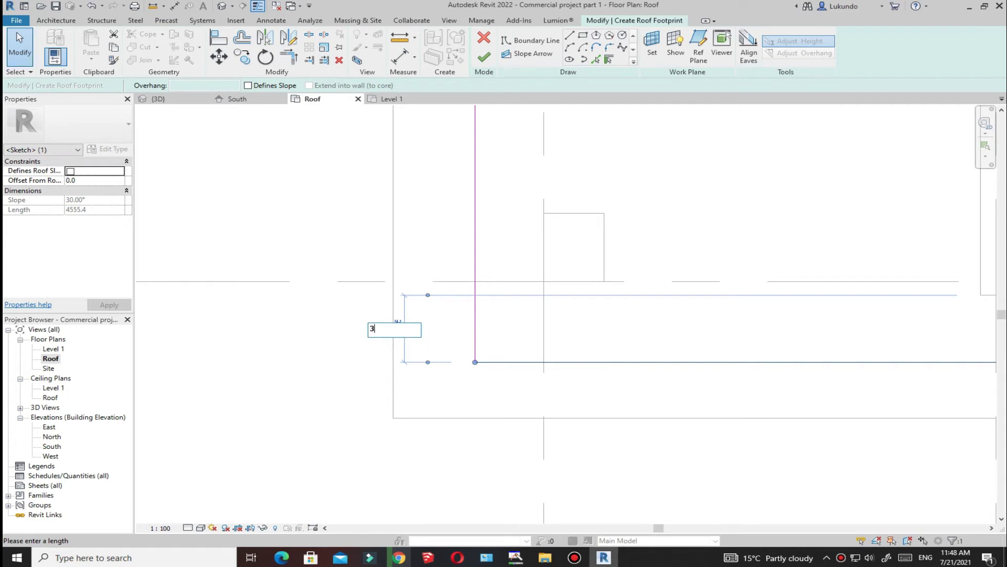
pyautogui.write('300')
pyautogui.press('Return')
pyautogui.scroll(-4, 341, 399)
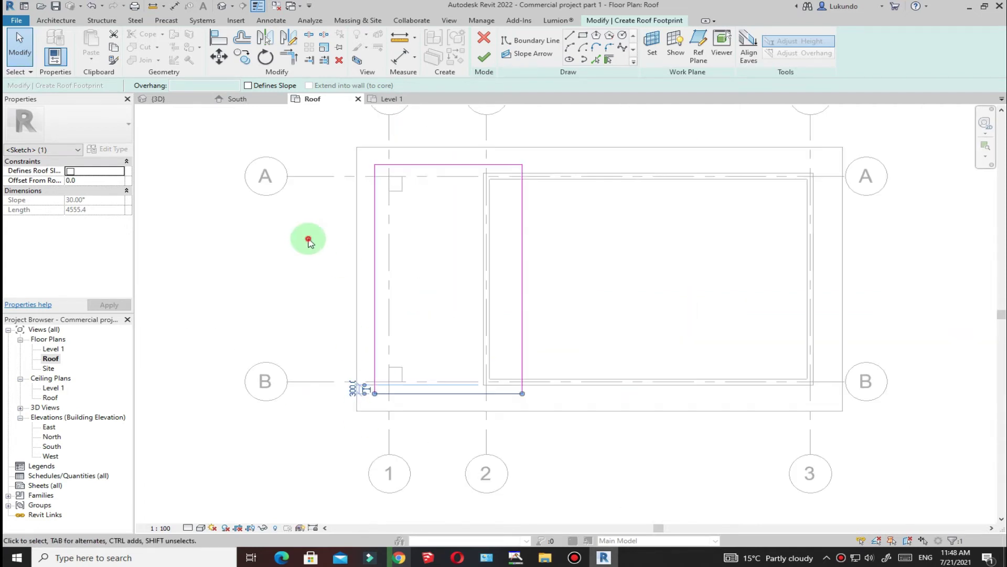
# Step: Finish the canopy roof footprint sketch and deselect the new roof
pyautogui.scroll(3, 374, 230)
pyautogui.press('Escape')
pyautogui.scroll(2, 381, 237)
pyautogui.press('Escape')
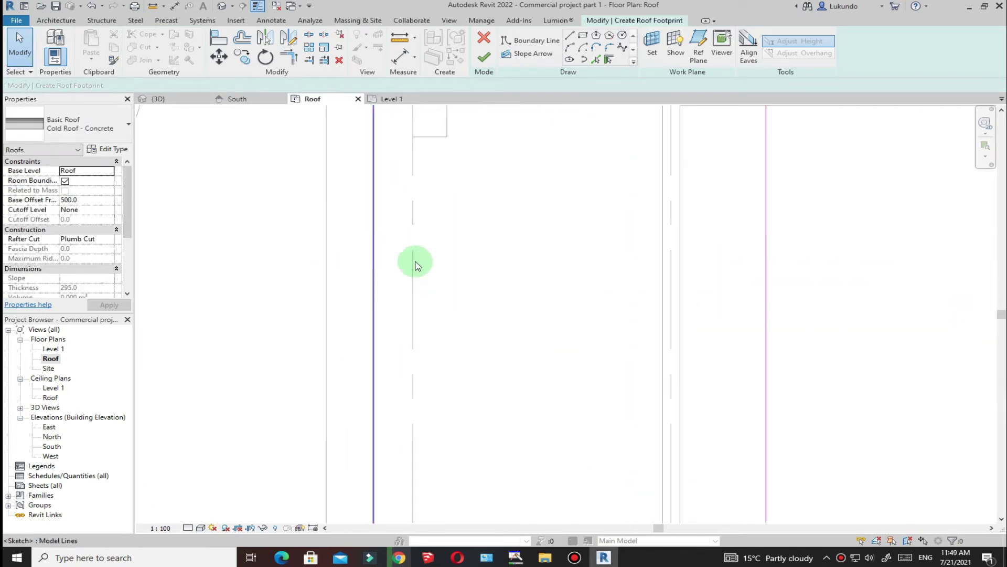
pyautogui.scroll(-3, 360, 278)
pyautogui.scroll(-2, 369, 284)
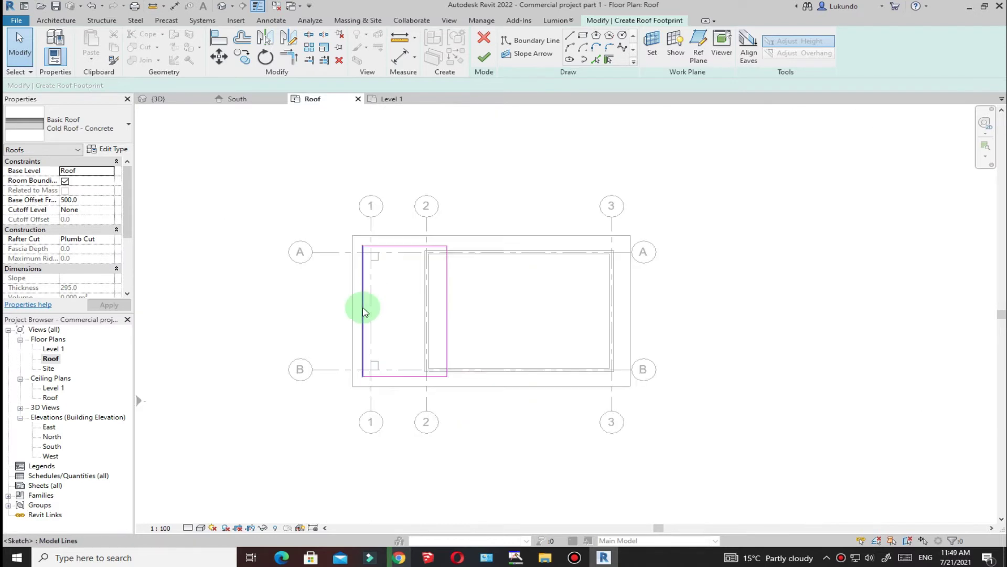
pyautogui.click(483, 60)
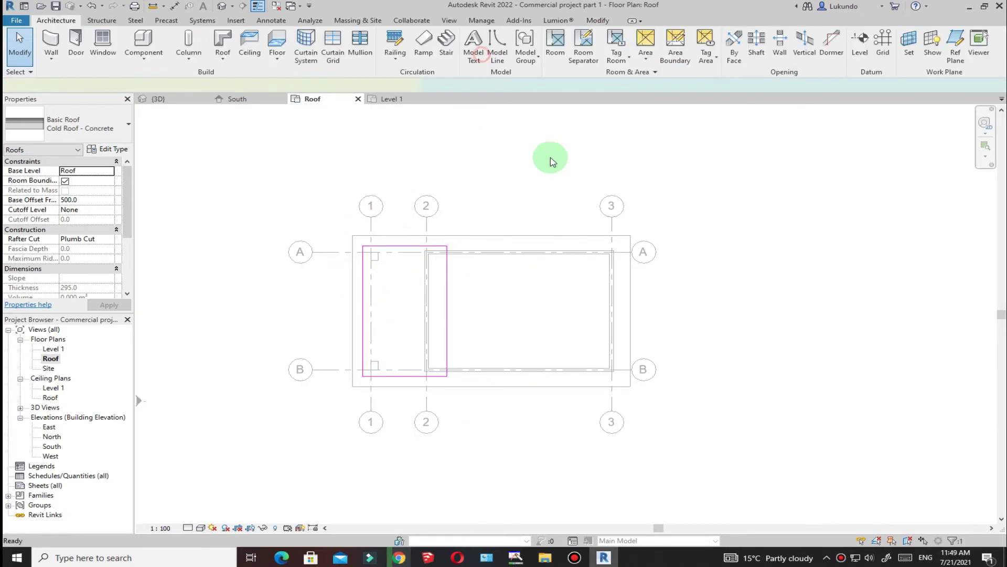
pyautogui.click(288, 226)
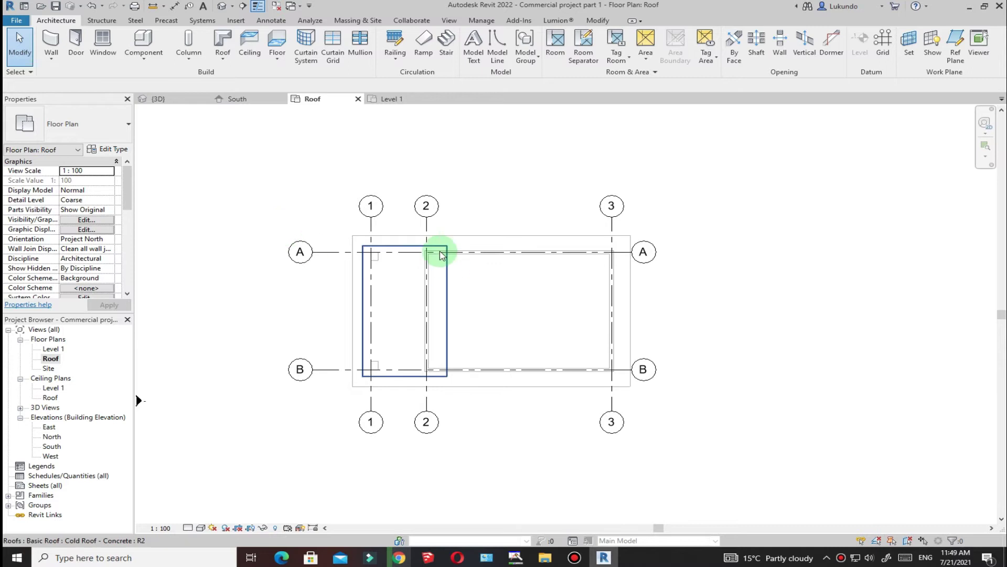
# Step: Open the 3D view and examine how the canopy roof sits over the entrance columns and the wall
pyautogui.click(154, 99)
pyautogui.keyDown('shift'); pyautogui.moveTo(479, 326); pyautogui.dragTo(488, 147, button='middle'); pyautogui.keyUp('shift')
pyautogui.scroll(5, 412, 356)
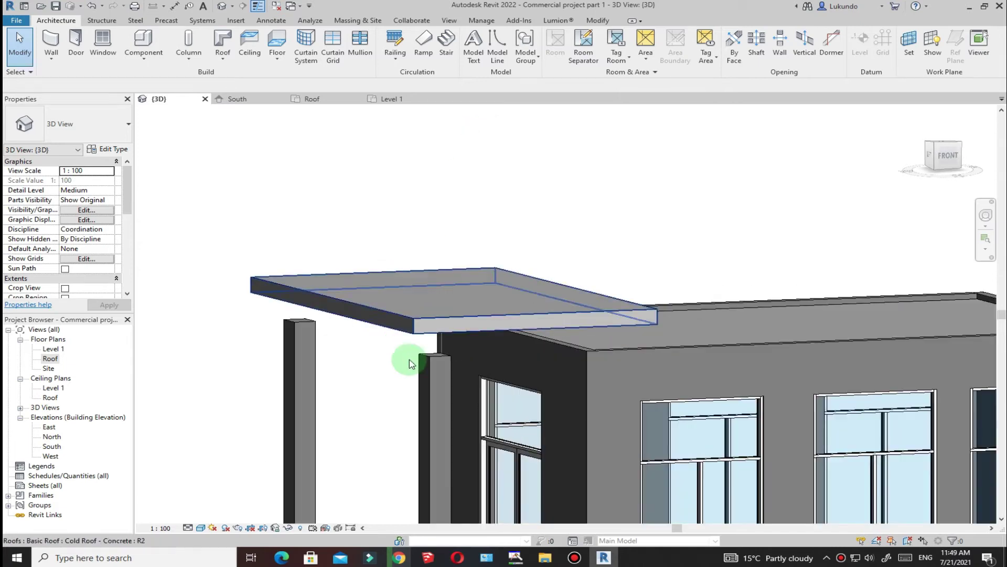
pyautogui.scroll(-2, 373, 325)
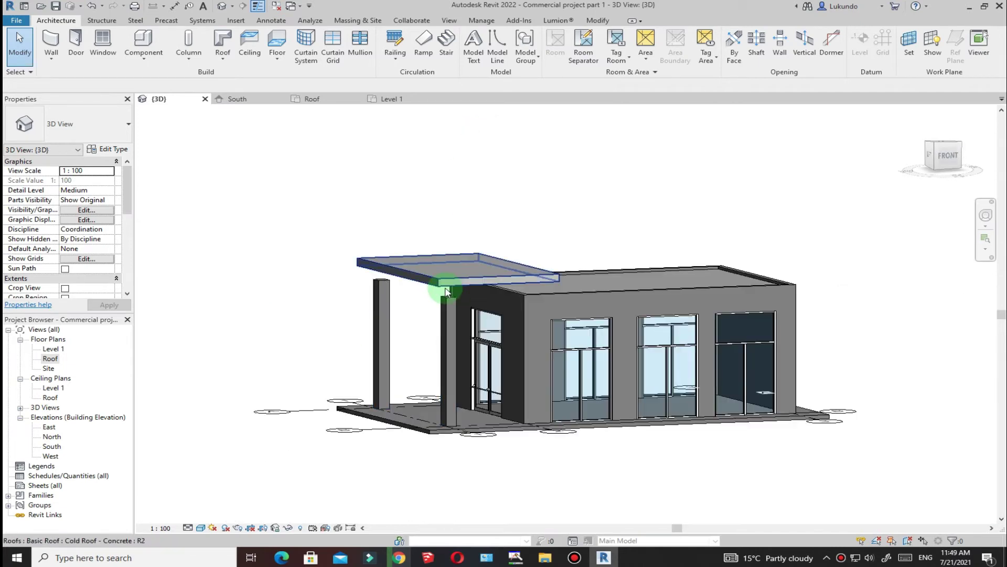
pyautogui.scroll(3, 440, 286)
pyautogui.scroll(-2, 438, 285)
pyautogui.keyDown('shift'); pyautogui.moveTo(439, 285); pyautogui.dragTo(582, 148, button='middle'); pyautogui.keyUp('shift')
pyautogui.scroll(4, 513, 252)
# Step: Attach the top of the entrance column nearest the front facade to the underside of the canopy roof
pyautogui.click(460, 302)
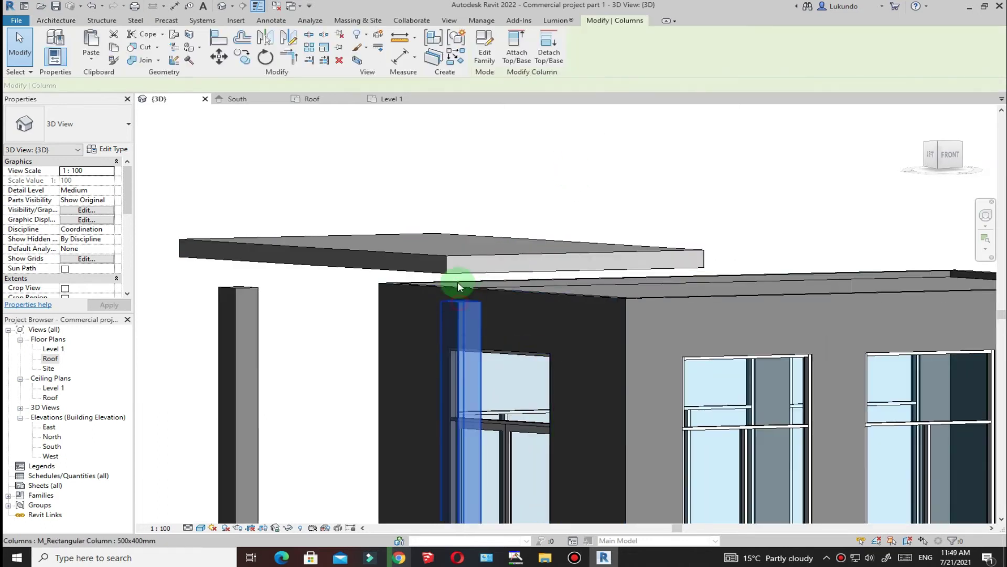
pyautogui.scroll(-3, 458, 284)
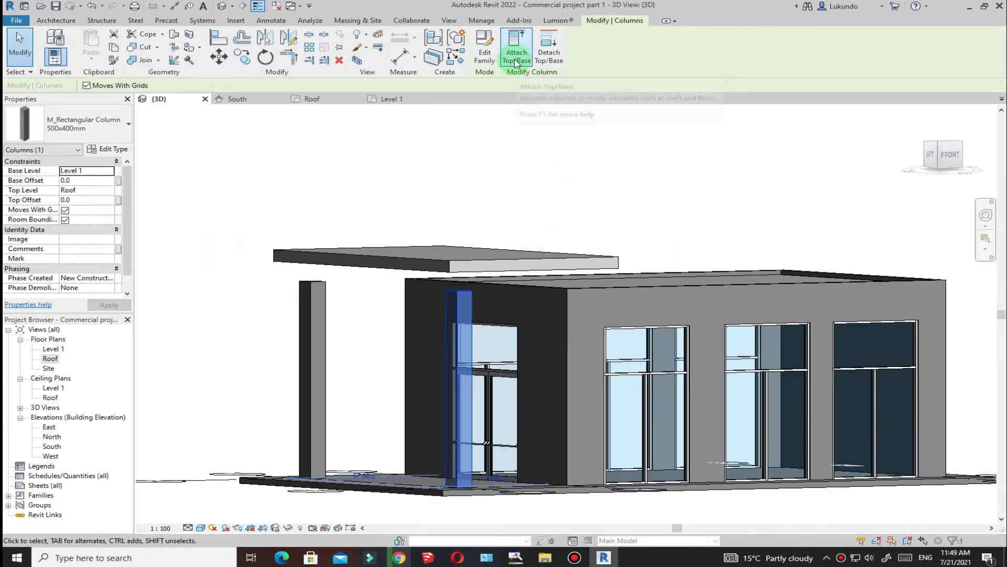
pyautogui.click(516, 48)
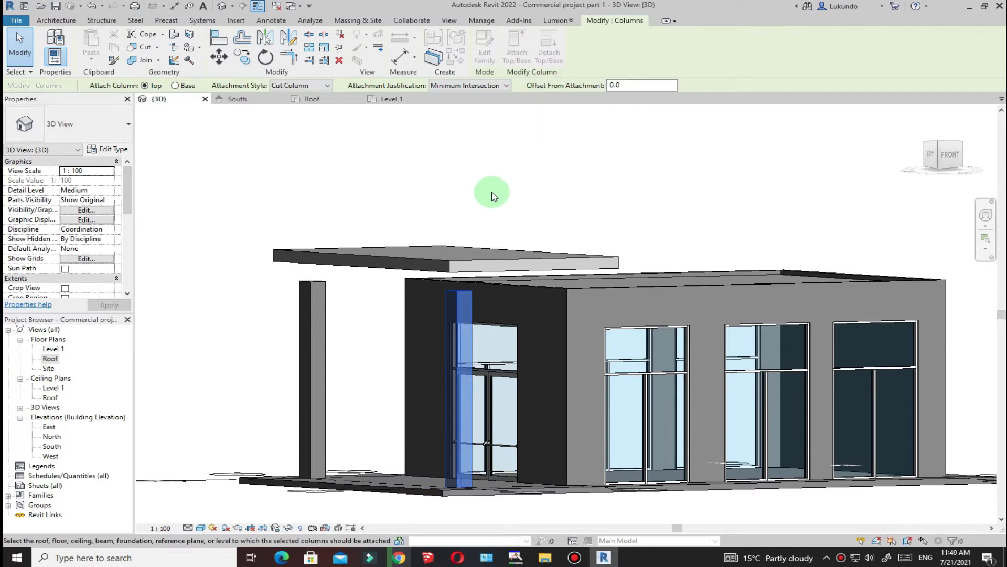
pyautogui.click(458, 251)
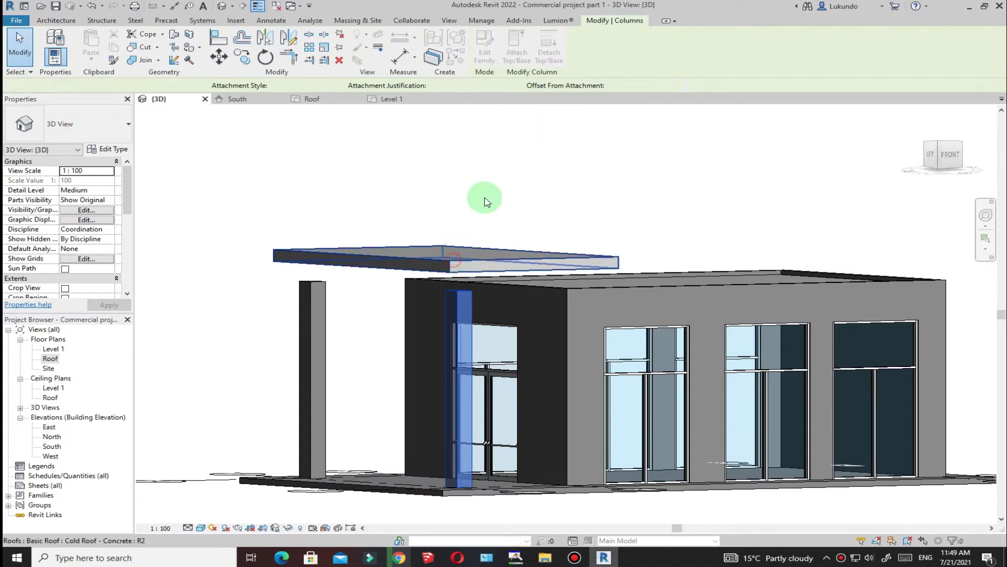
pyautogui.press('Escape')
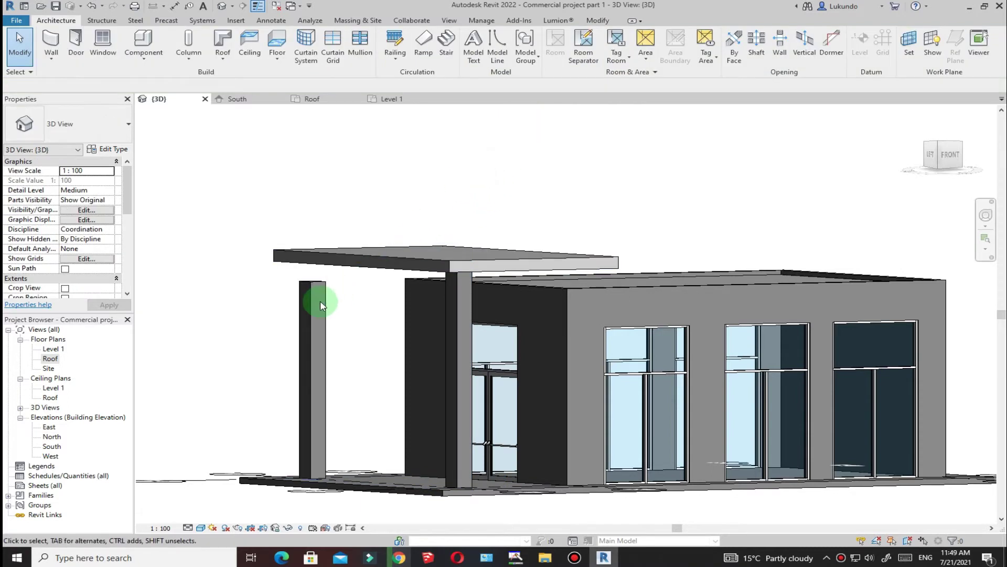
# Step: Attach the top of the rear entrance column to the canopy roof as well
pyautogui.click(324, 288)
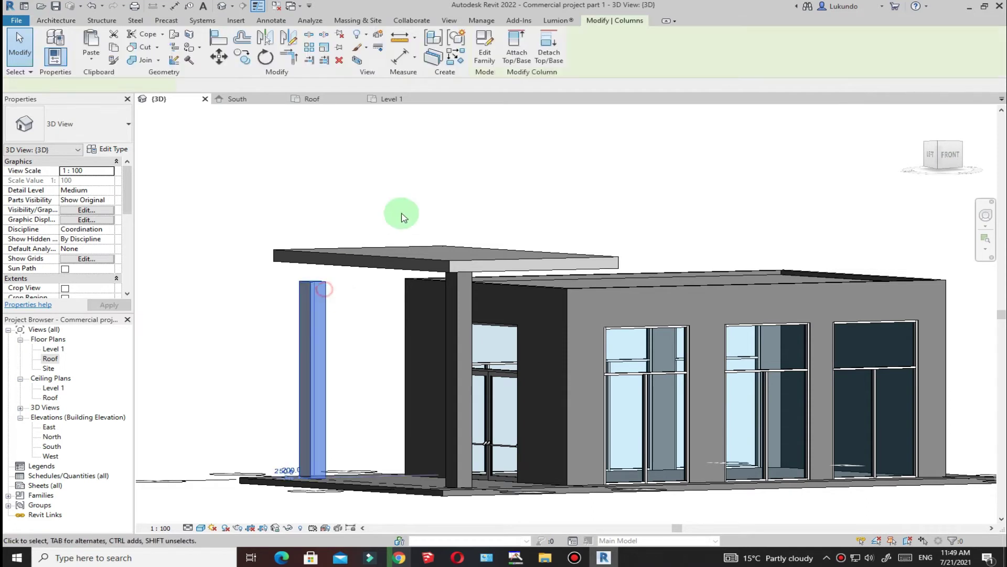
pyautogui.click(516, 48)
pyautogui.click(340, 258)
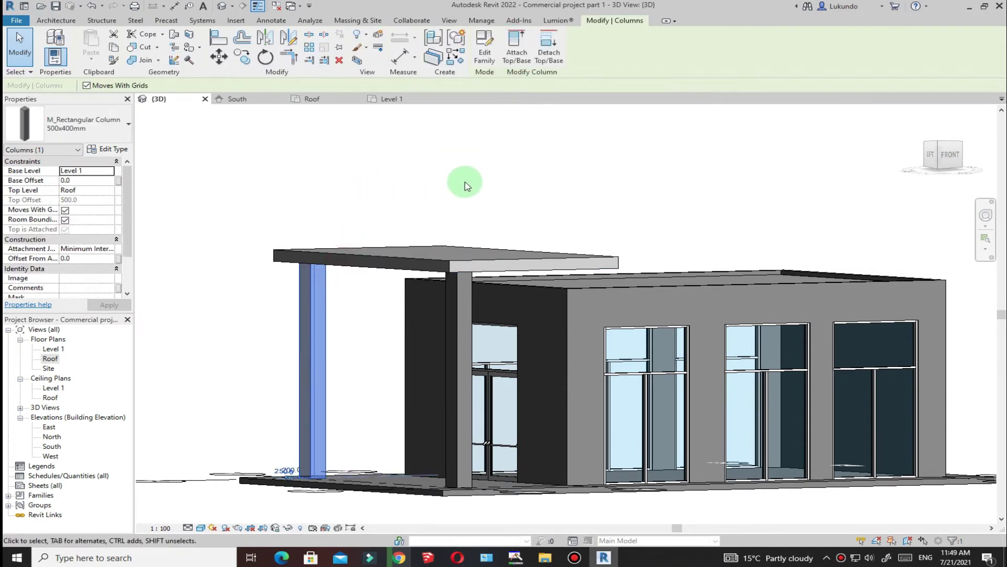
pyautogui.press('Escape')
# Step: Examine the space between the canopy overhang and the main roof from the front-right corner of the building
pyautogui.scroll(-3, 592, 218)
pyautogui.keyDown('shift'); pyautogui.moveTo(660, 181); pyautogui.dragTo(501, 205, button='middle'); pyautogui.keyUp('shift')
pyautogui.scroll(3, 515, 268)
pyautogui.scroll(3, 515, 267)
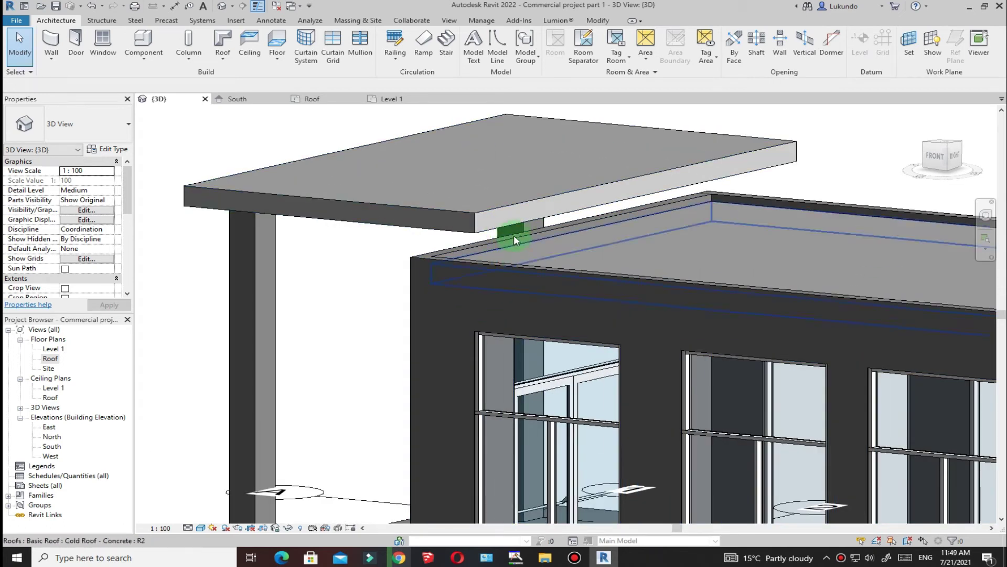
pyautogui.scroll(-2, 514, 241)
pyautogui.keyDown('shift'); pyautogui.moveTo(787, 126); pyautogui.dragTo(771, 147, button='middle'); pyautogui.keyUp('shift')
pyautogui.scroll(3, 685, 218)
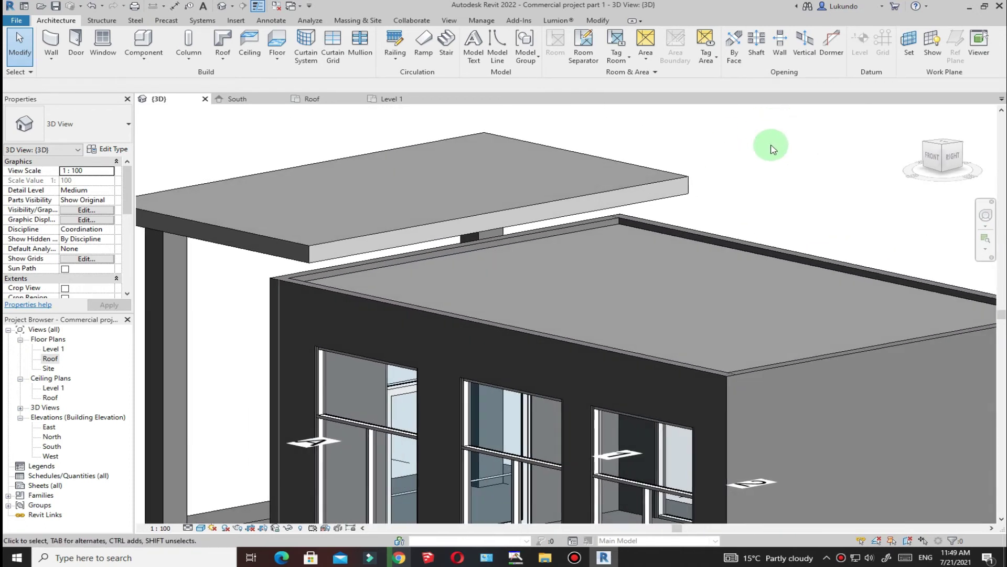
pyautogui.scroll(-3, 758, 128)
pyautogui.scroll(2, 755, 161)
pyautogui.scroll(2, 492, 248)
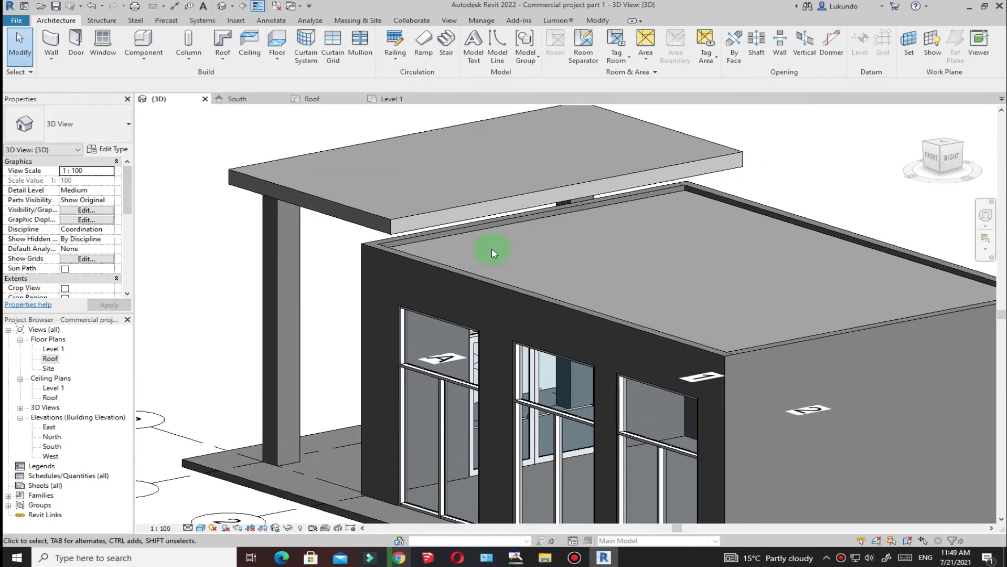
pyautogui.scroll(-2, 308, 276)
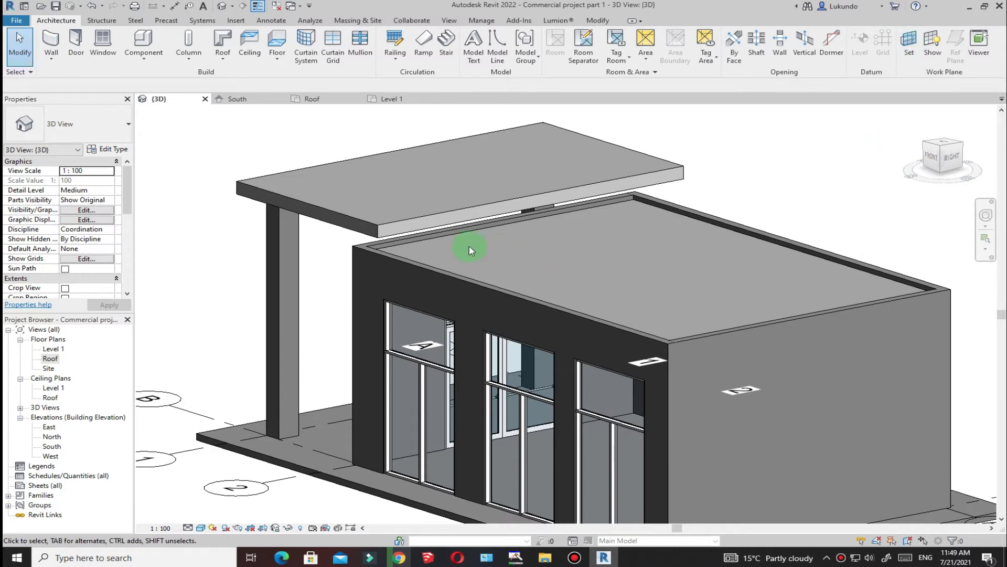
# Step: Set the work plane by picking the top surface of the main building's concrete roof
pyautogui.click(909, 42)
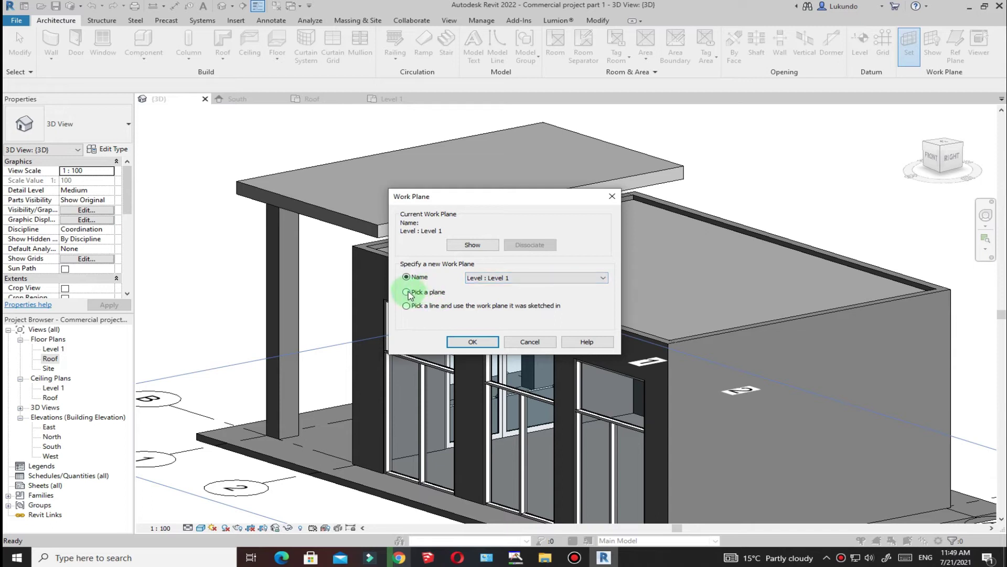
pyautogui.click(471, 341)
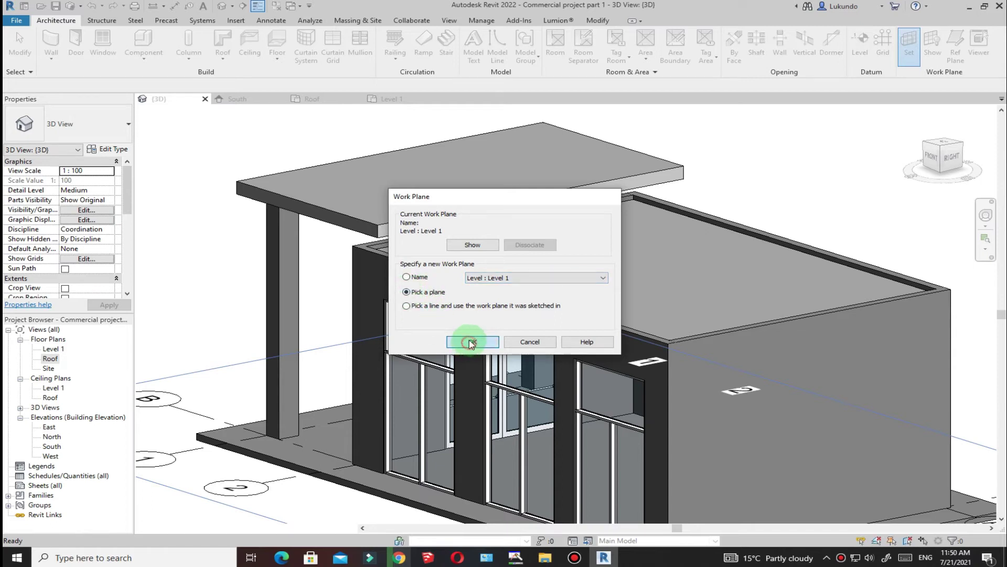
pyautogui.scroll(5, 464, 234)
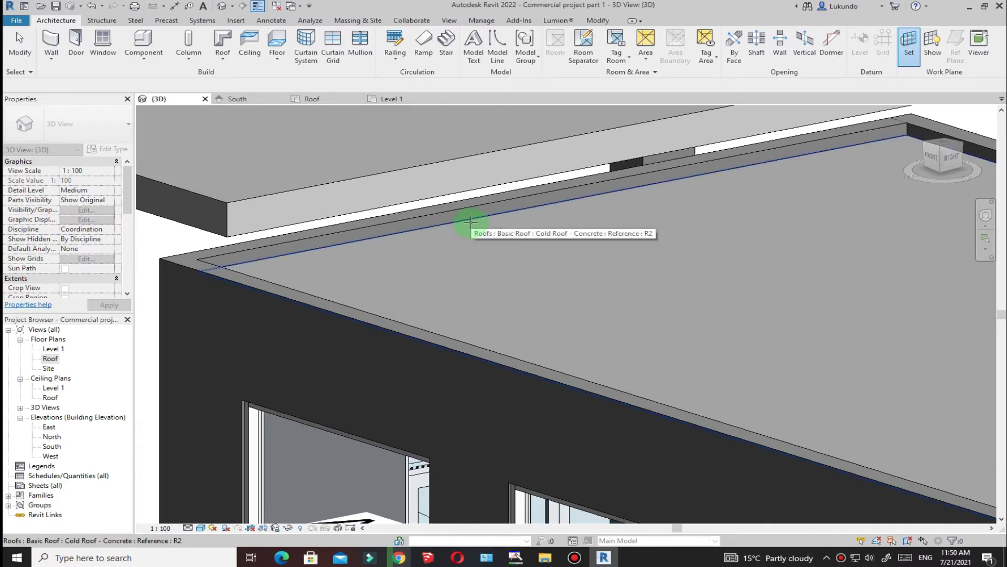
pyautogui.click(469, 222)
pyautogui.scroll(-5, 468, 277)
pyautogui.scroll(-2, 464, 272)
pyautogui.scroll(1, 464, 270)
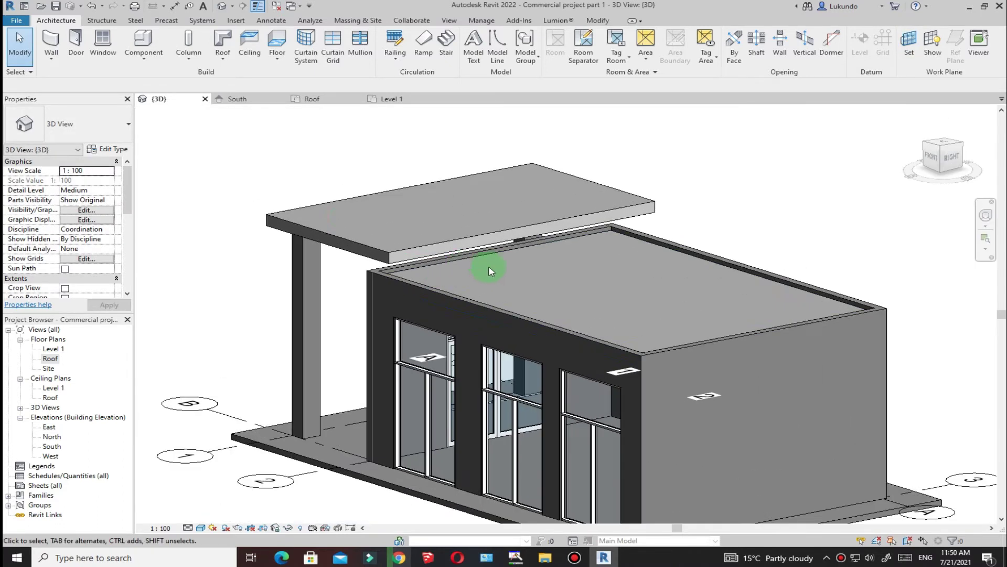
# Step: Display the work plane to check its placement on the main roof, and hide it again
pyautogui.click(933, 43)
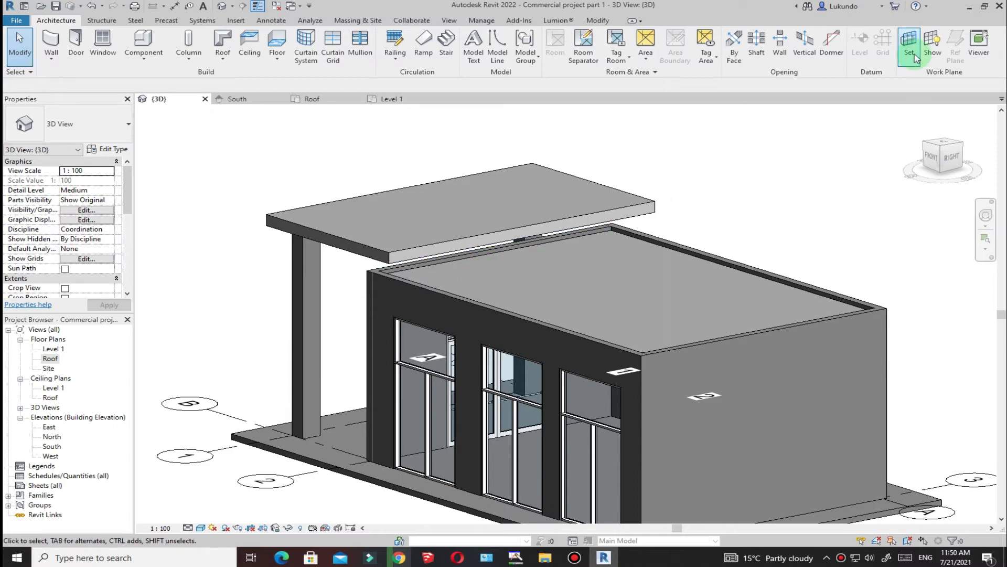
pyautogui.scroll(2, 540, 268)
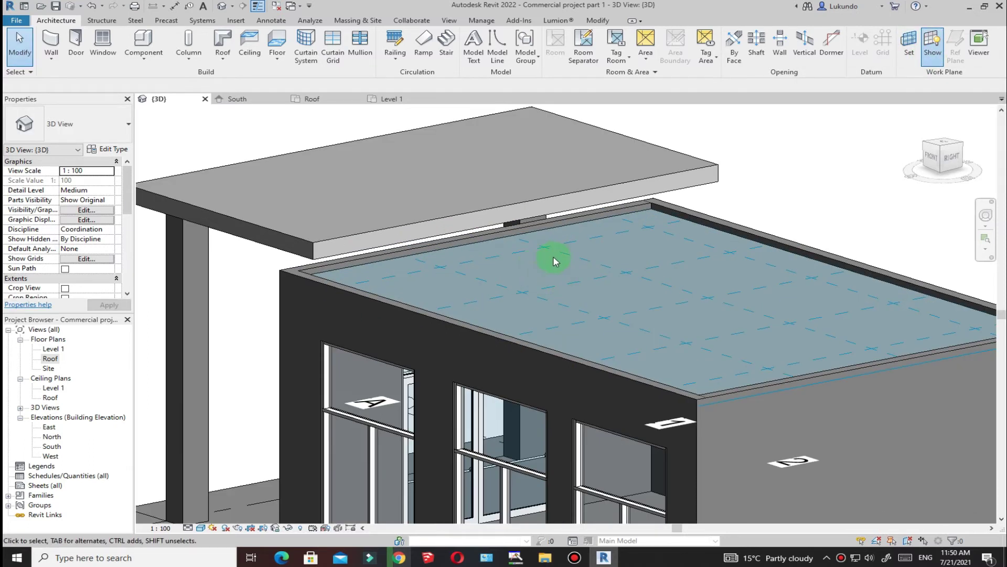
pyautogui.scroll(-2, 517, 298)
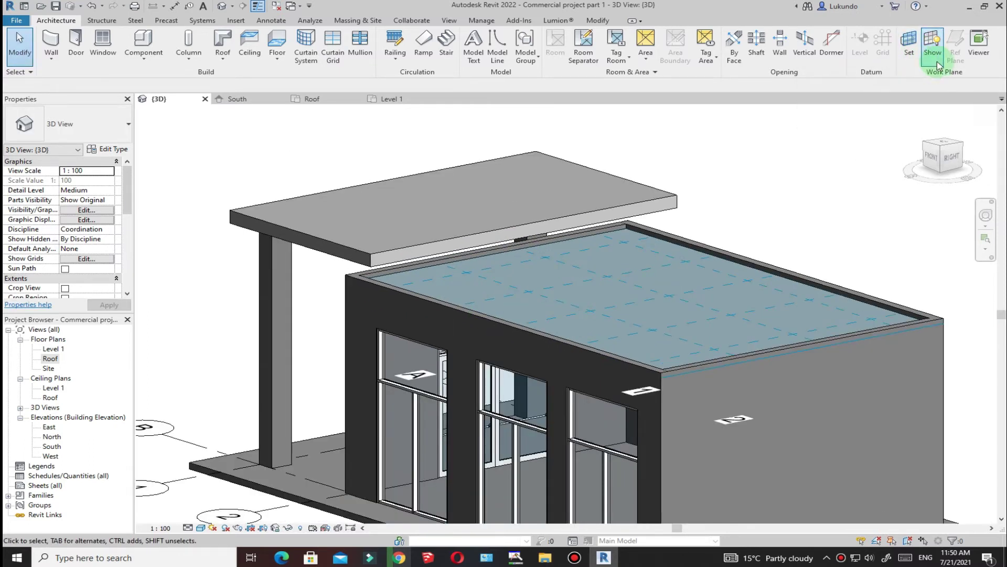
pyautogui.click(931, 45)
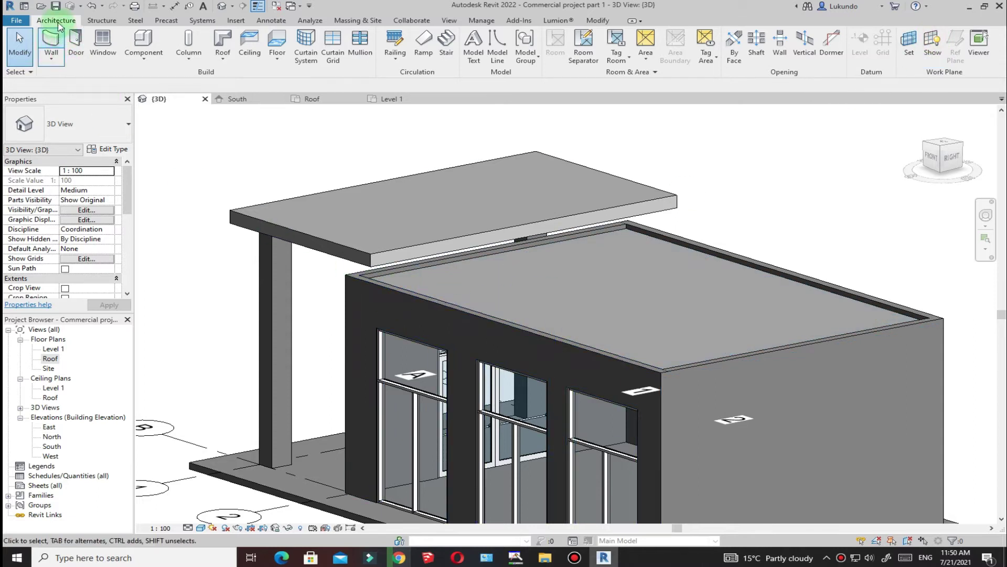
pyautogui.click(144, 61)
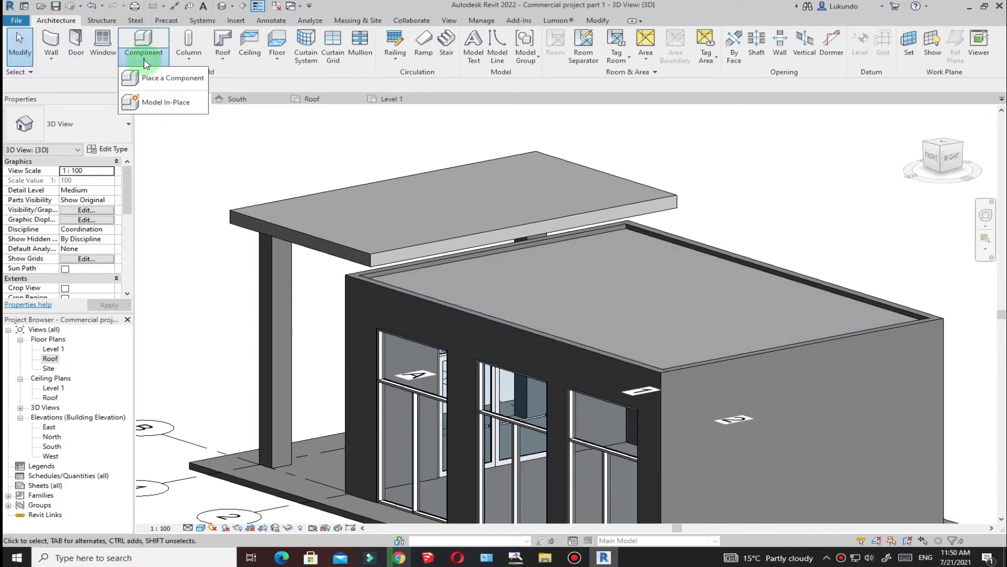
pyautogui.click(163, 105)
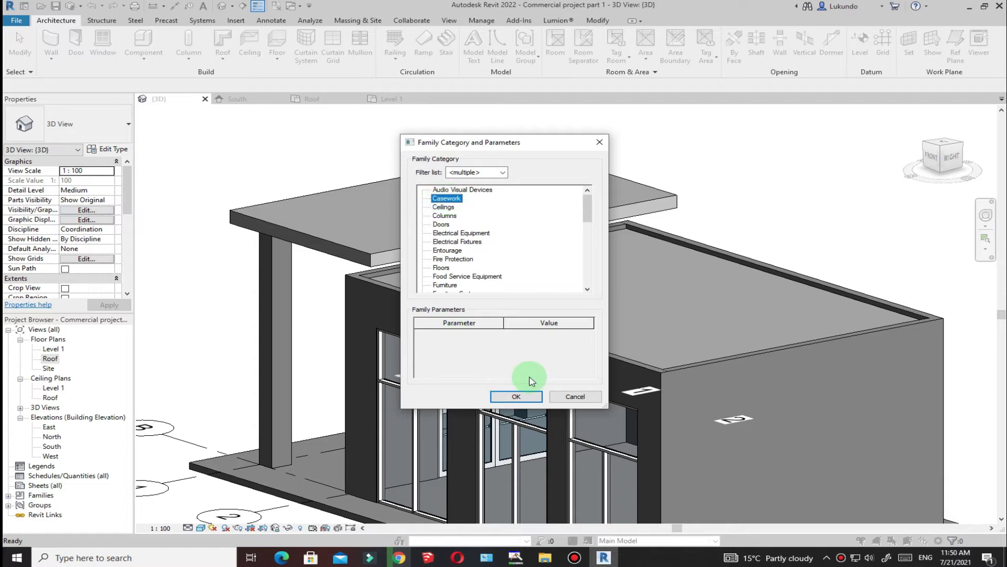
pyautogui.click(514, 399)
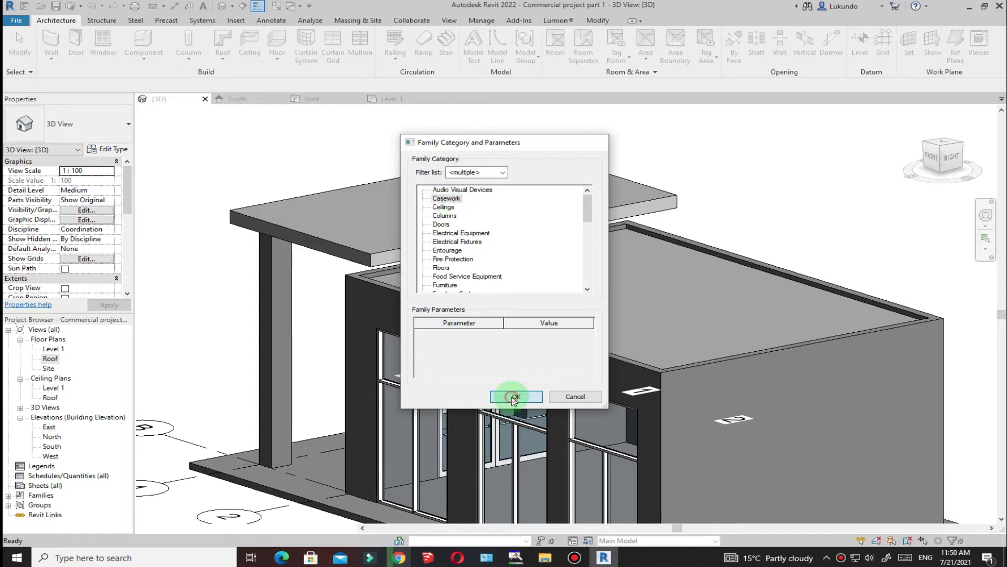
pyautogui.click(589, 283)
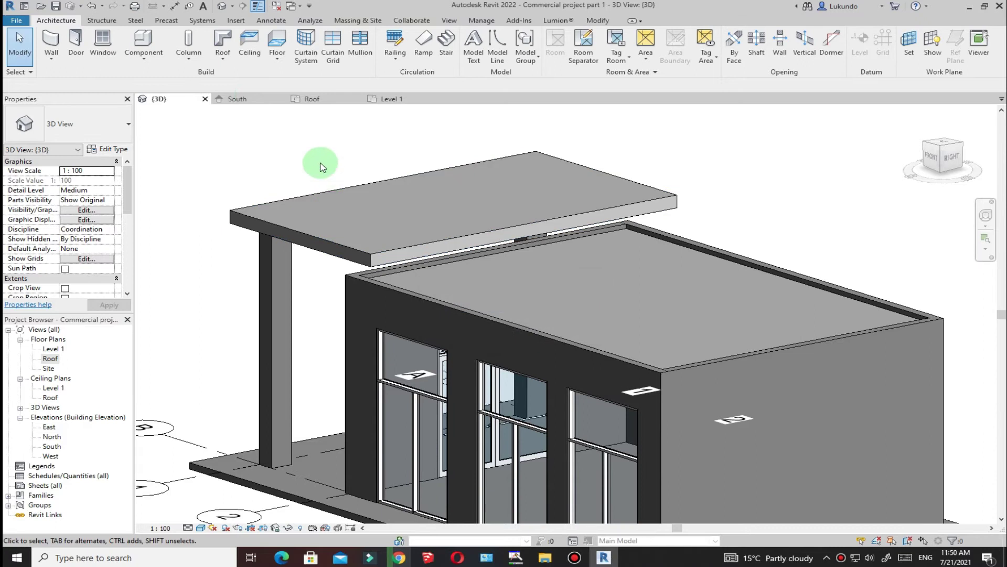
# Step: Start a new in-place model in the Columns family category with the name Columns 1
pyautogui.click(145, 63)
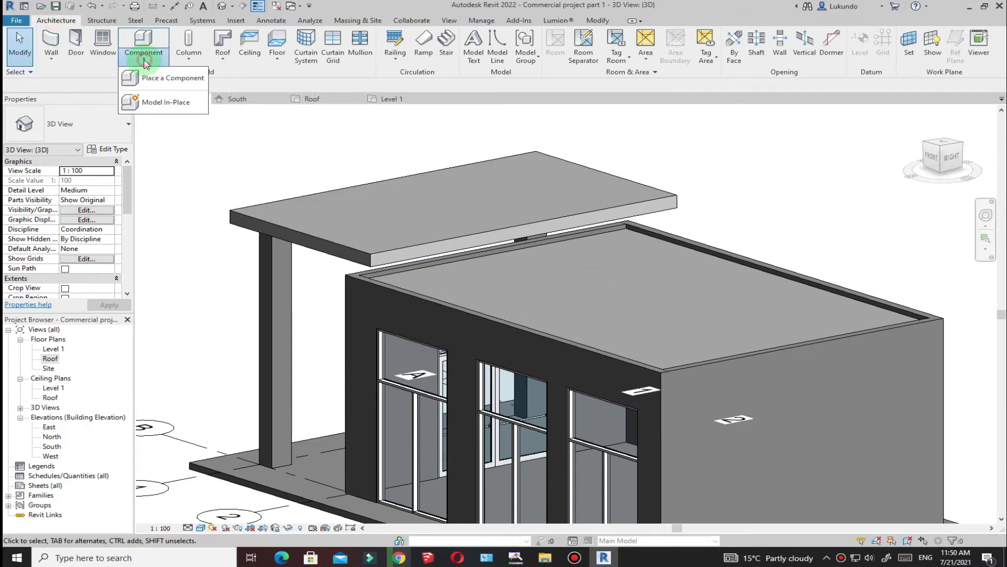
pyautogui.click(152, 111)
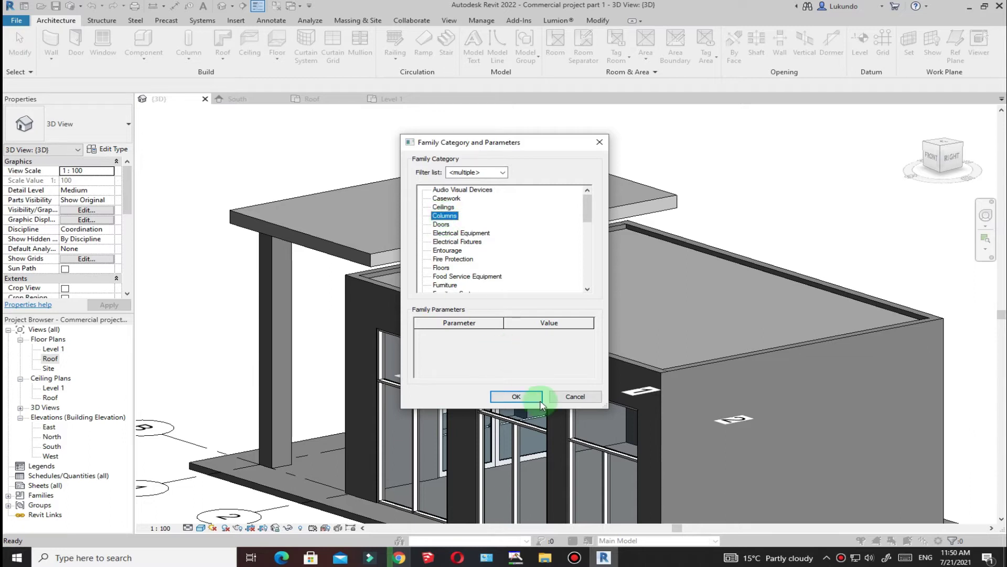
pyautogui.click(516, 398)
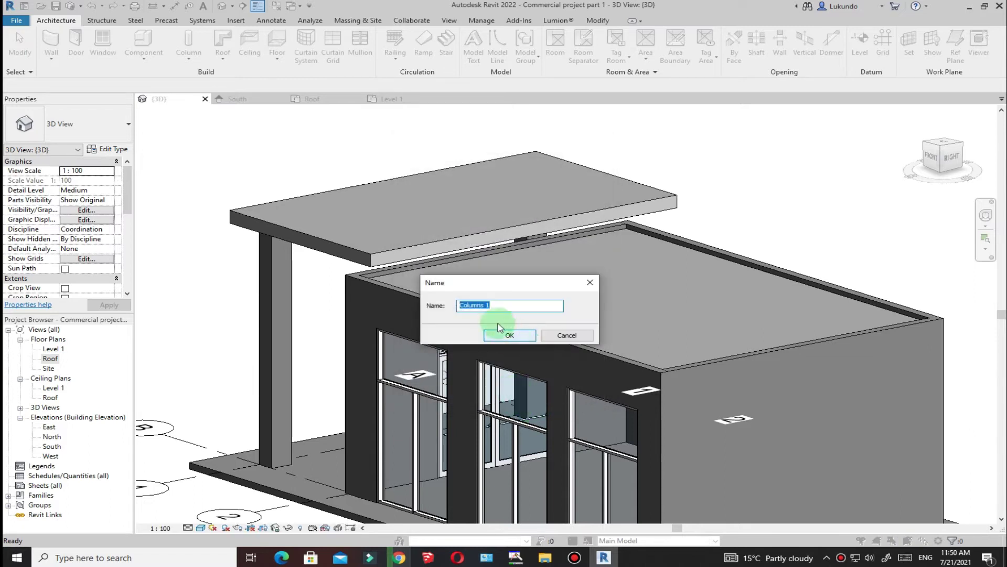
pyautogui.click(507, 336)
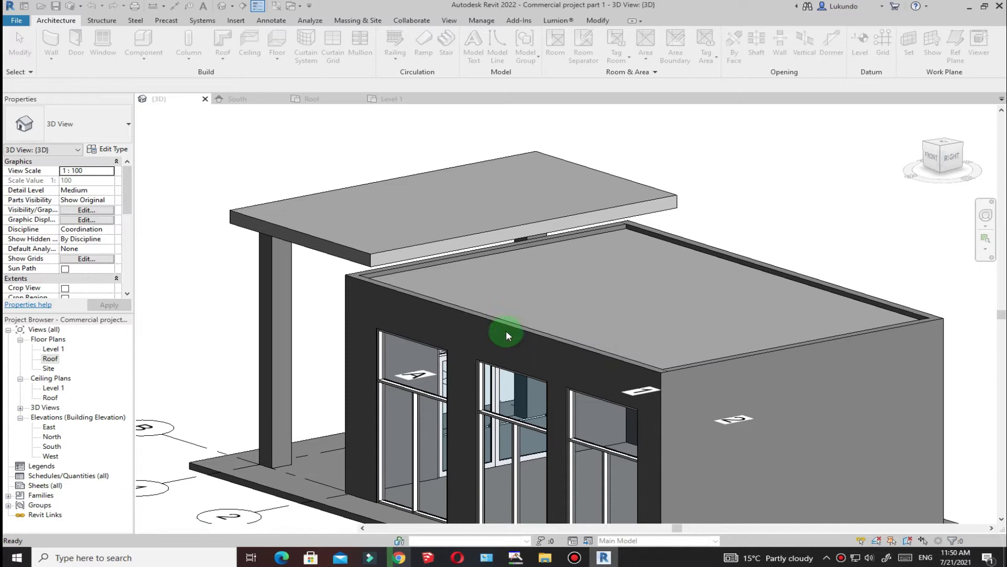
# Step: Start a solid extrusion and sketch a circle of radius 200 on the main roof, near the corner beside the canopy
pyautogui.scroll(2, 468, 269)
pyautogui.scroll(-2, 370, 269)
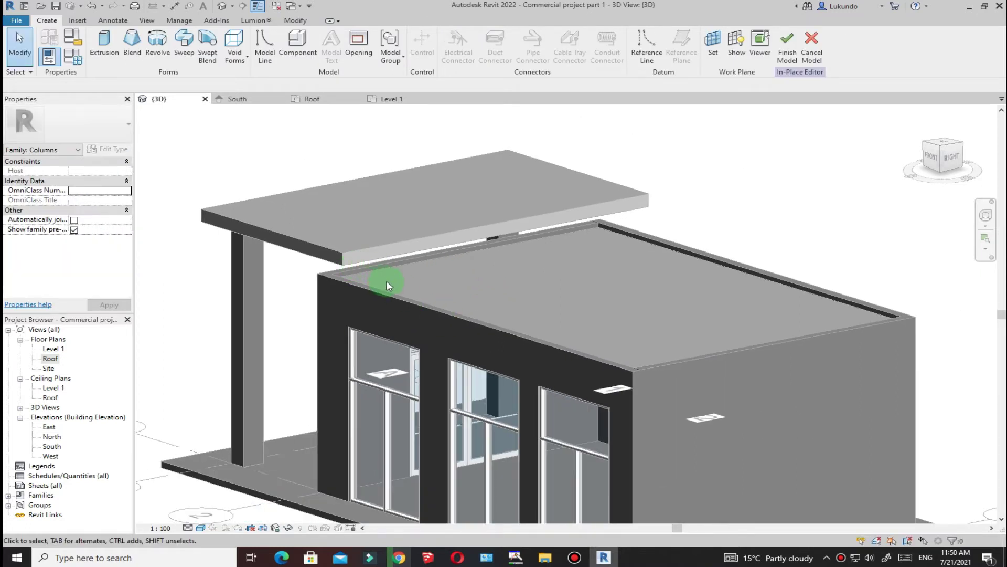
pyautogui.click(103, 45)
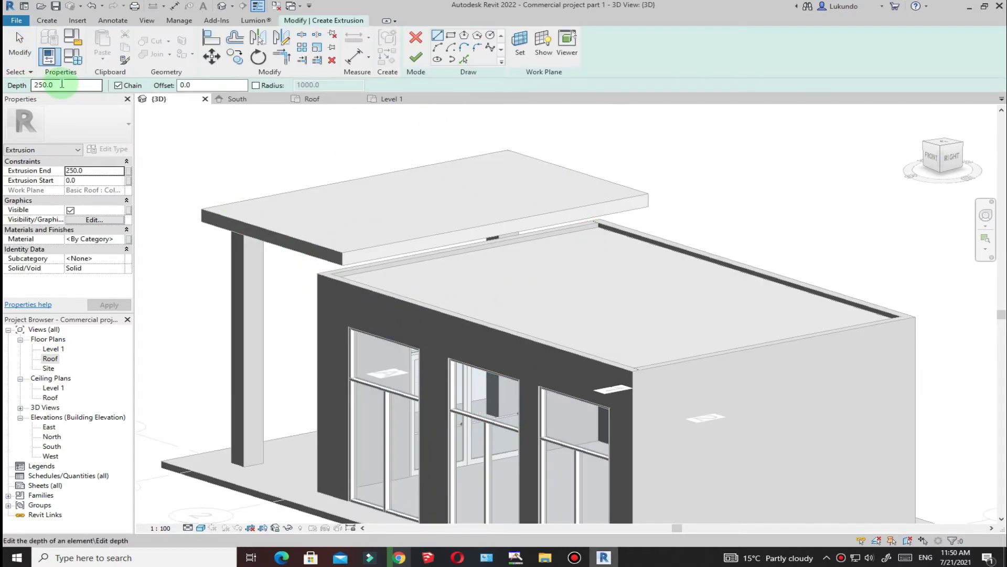
pyautogui.click(75, 171)
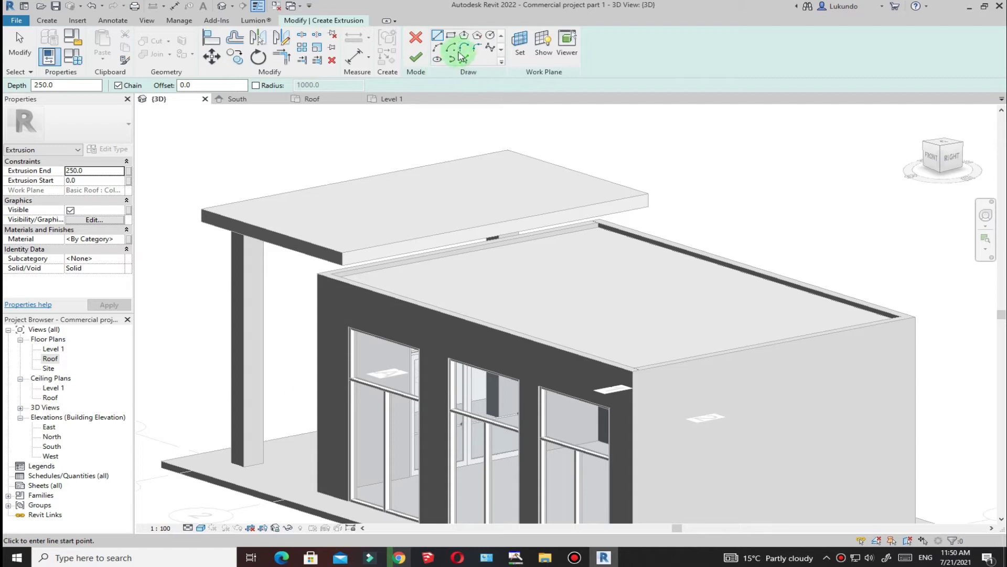
pyautogui.click(490, 35)
pyautogui.scroll(2, 399, 279)
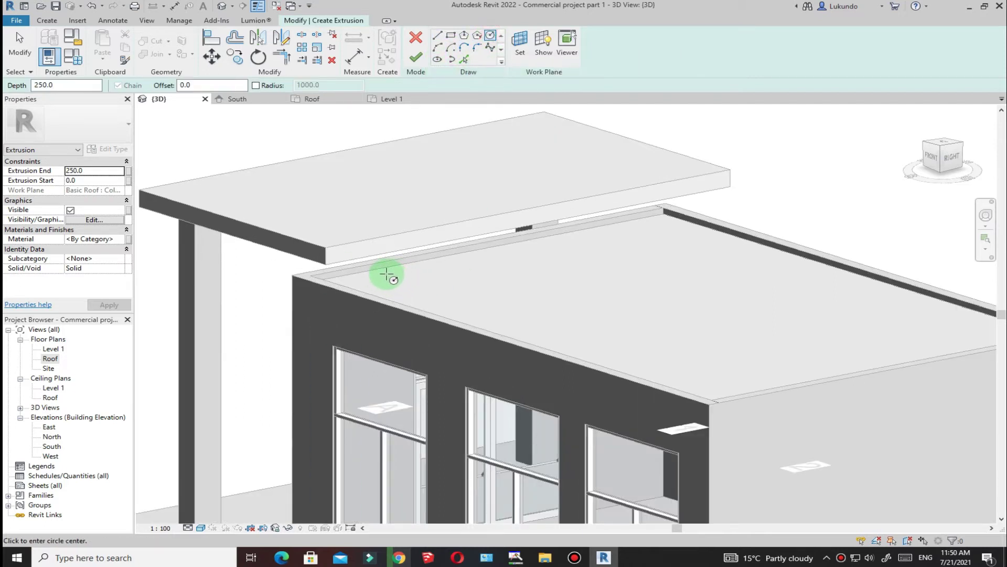
pyautogui.click(385, 272)
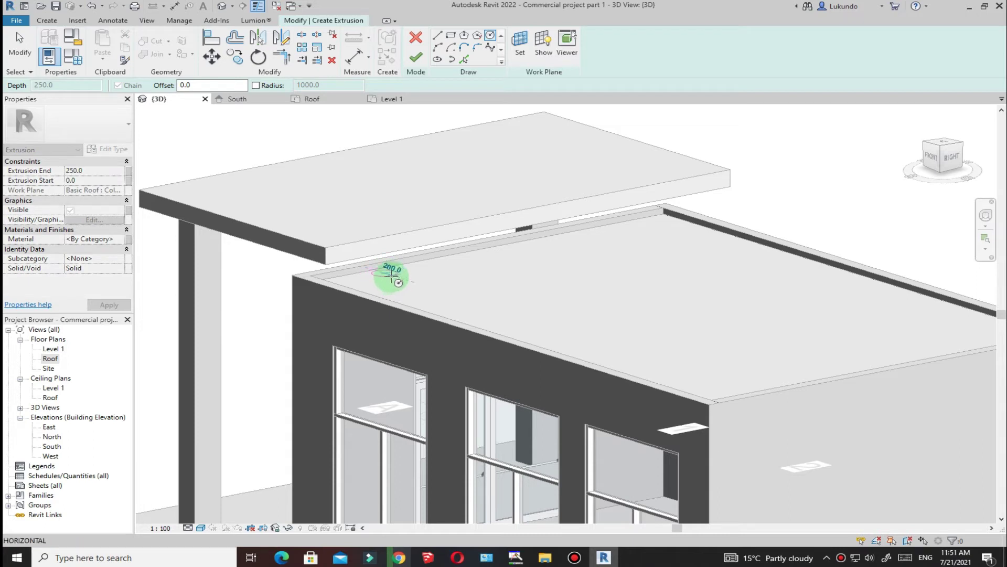
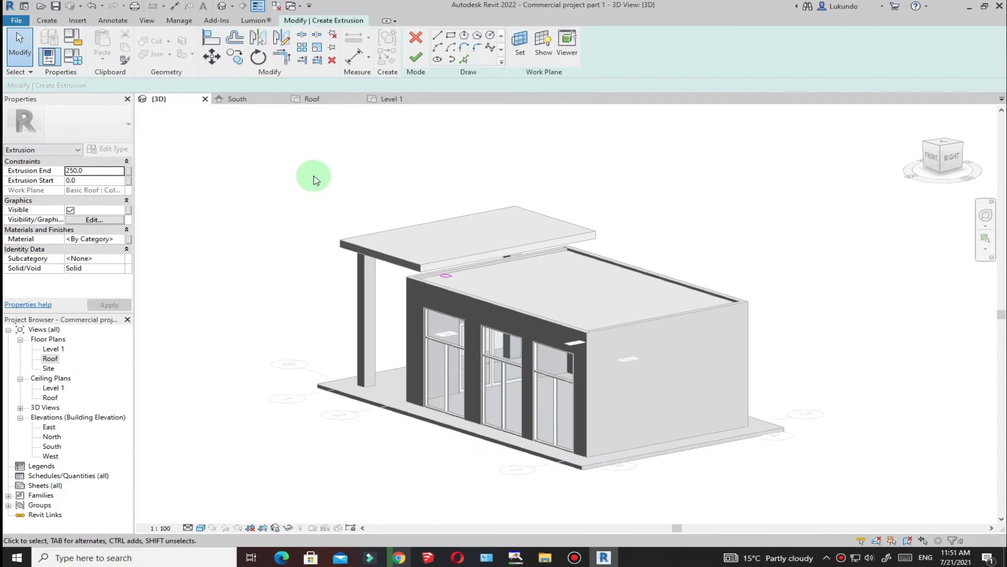
# Step: Show the model from the top in the Wireframe visual style so the circle and the walls below the canopy can be seen
pyautogui.click(947, 147)
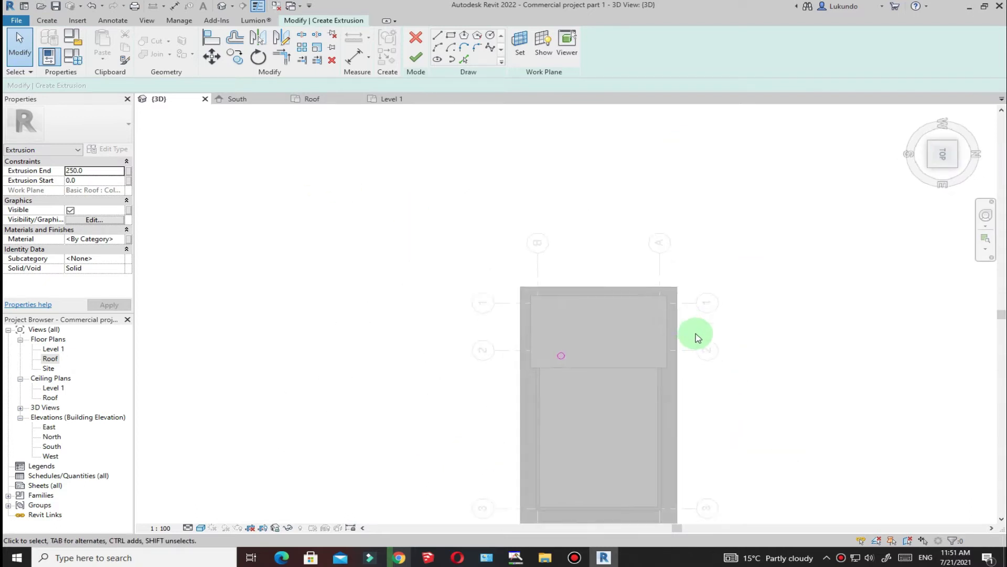
pyautogui.scroll(3, 532, 281)
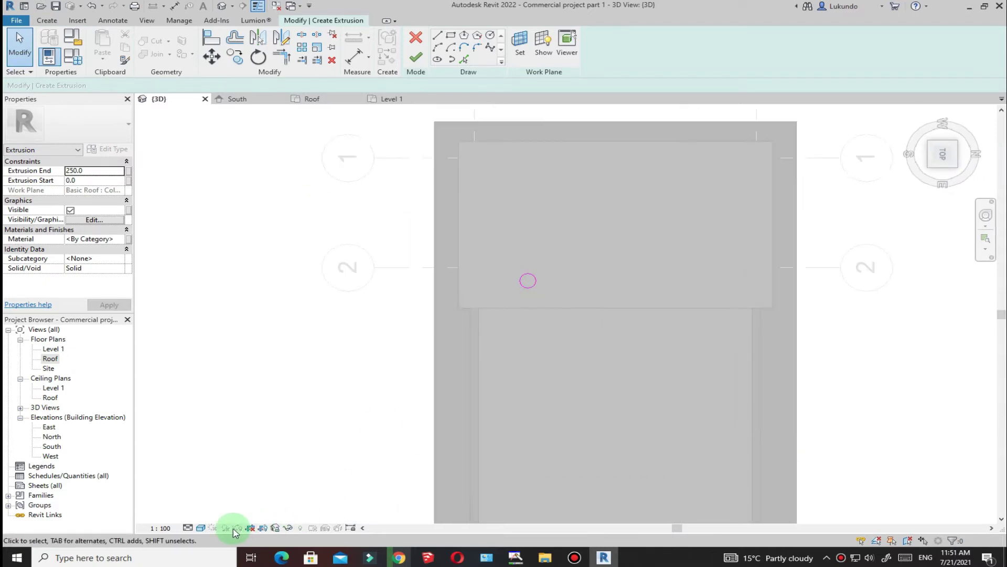
pyautogui.click(205, 529)
pyautogui.click(226, 478)
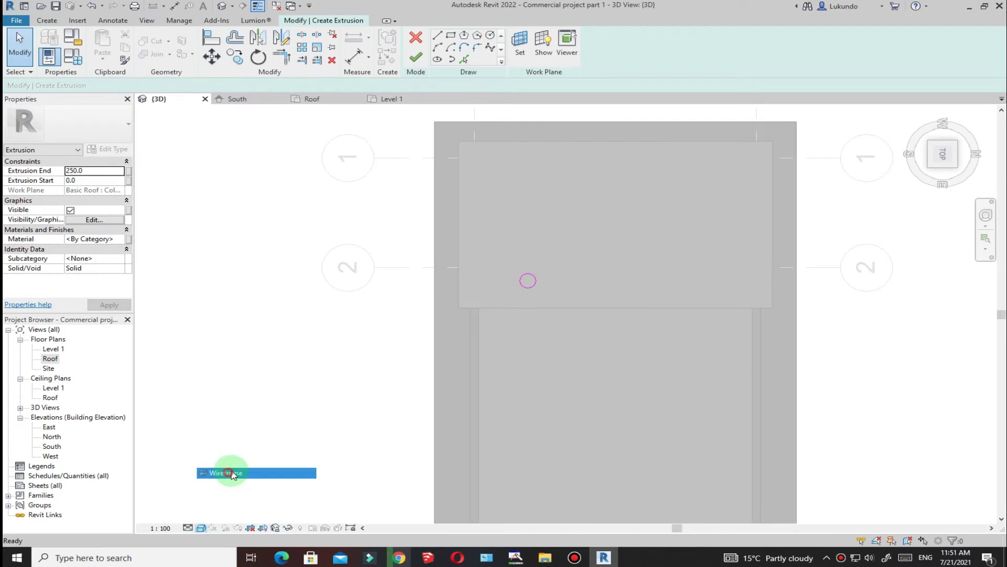
pyautogui.scroll(4, 540, 284)
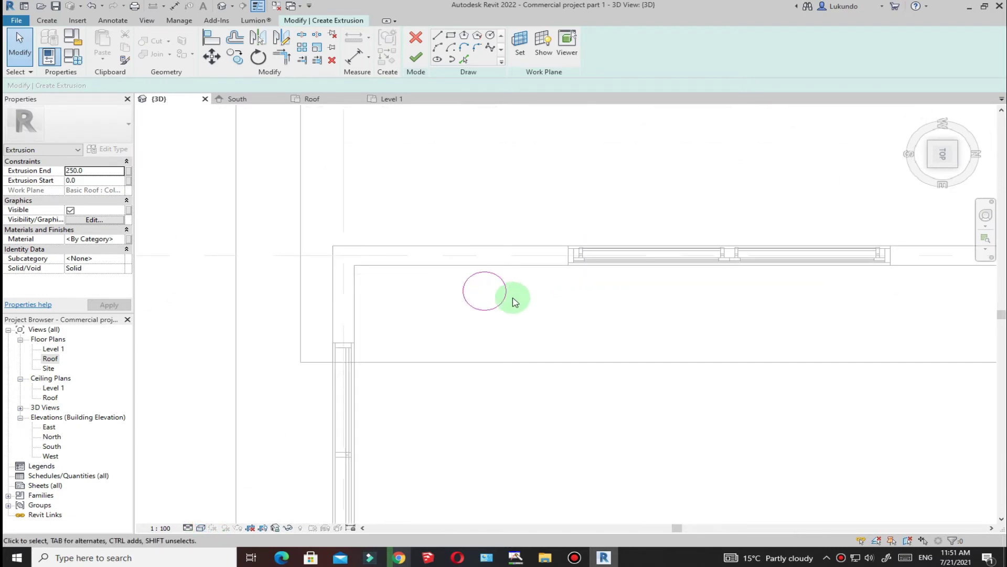
# Step: Move the sketched circle closer to the building corner at grids B and 2, keeping it under the canopy overhang
pyautogui.moveTo(428, 247); pyautogui.dragTo(535, 353)
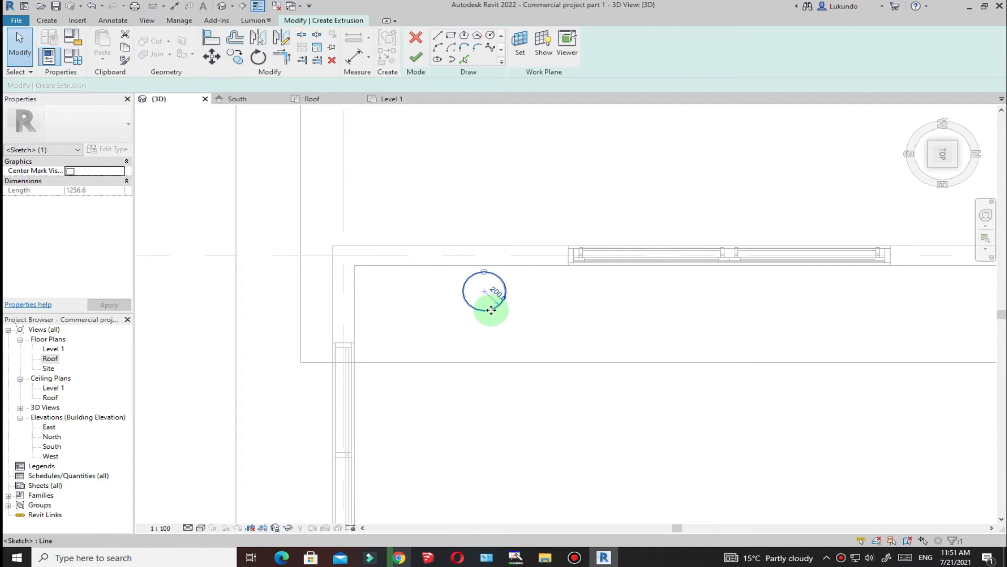
pyautogui.moveTo(471, 318); pyautogui.dragTo(432, 324)
pyautogui.scroll(-2, 434, 346)
pyautogui.click(443, 326)
pyautogui.scroll(-1, 418, 336)
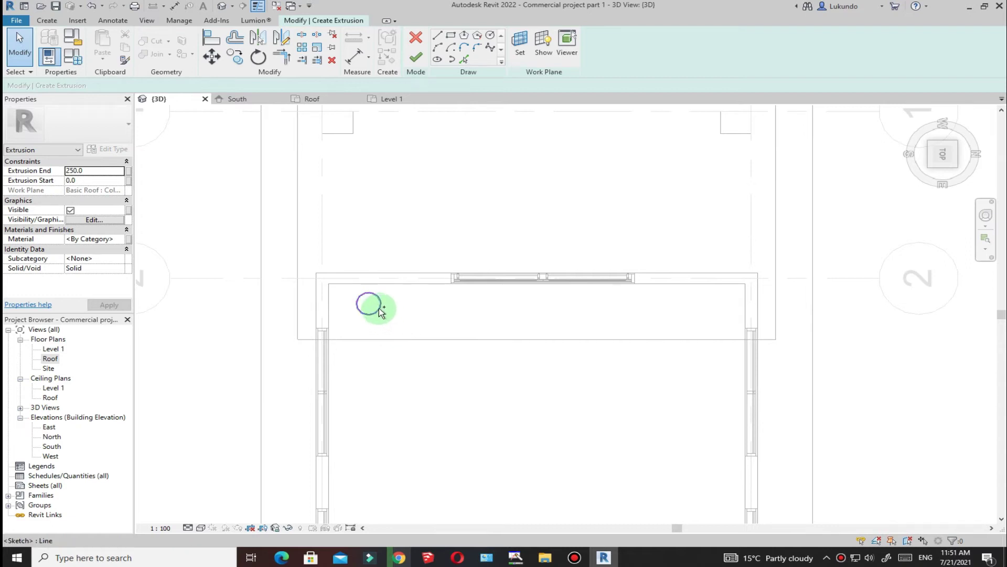
# Step: Copy the circle along the entrance wall to the opposite corner near grid A
pyautogui.moveTo(402, 308); pyautogui.dragTo(703, 321)
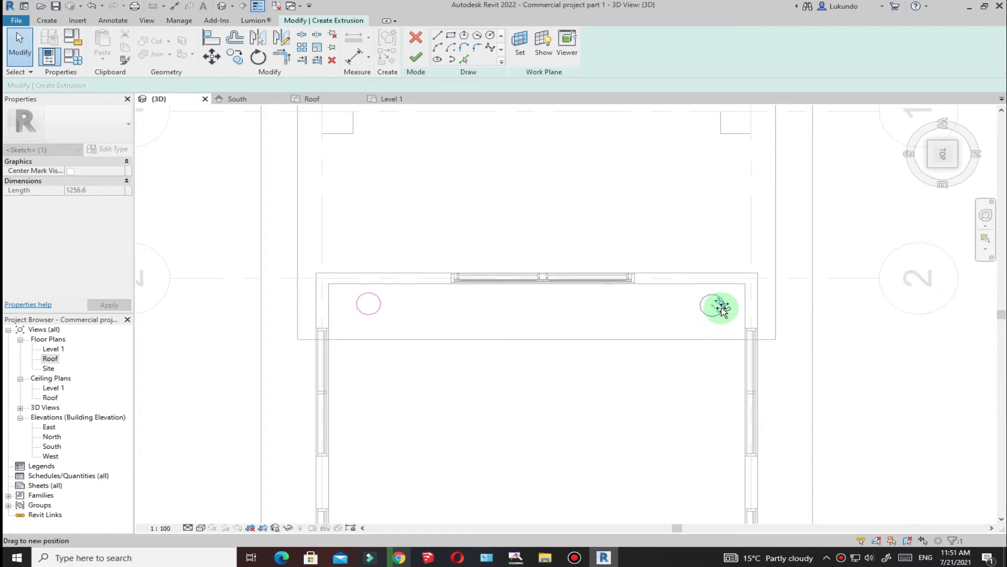
pyautogui.click(562, 398)
pyautogui.scroll(-3, 553, 367)
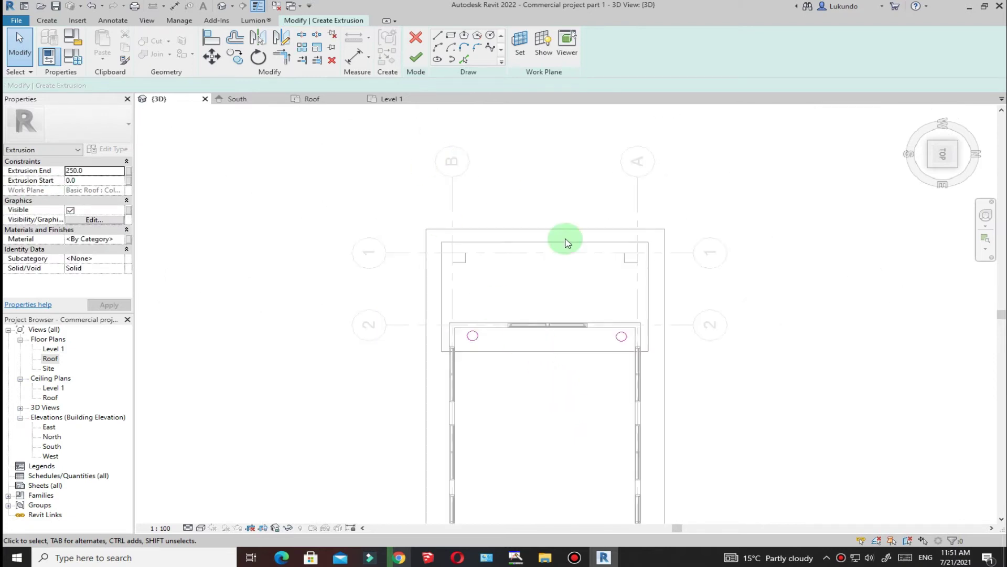
# Step: Return to the angled 3D view of the whole building and set the visual style back to Shaded
pyautogui.click(916, 114)
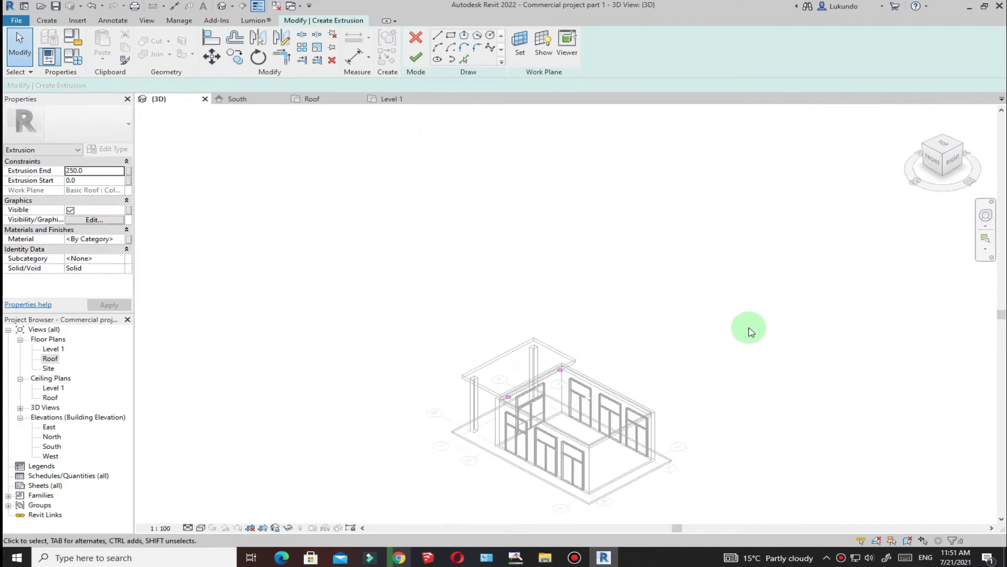
pyautogui.scroll(2, 572, 464)
pyautogui.moveTo(573, 463); pyautogui.dragTo(509, 252, button='middle')
pyautogui.scroll(-2, 508, 252)
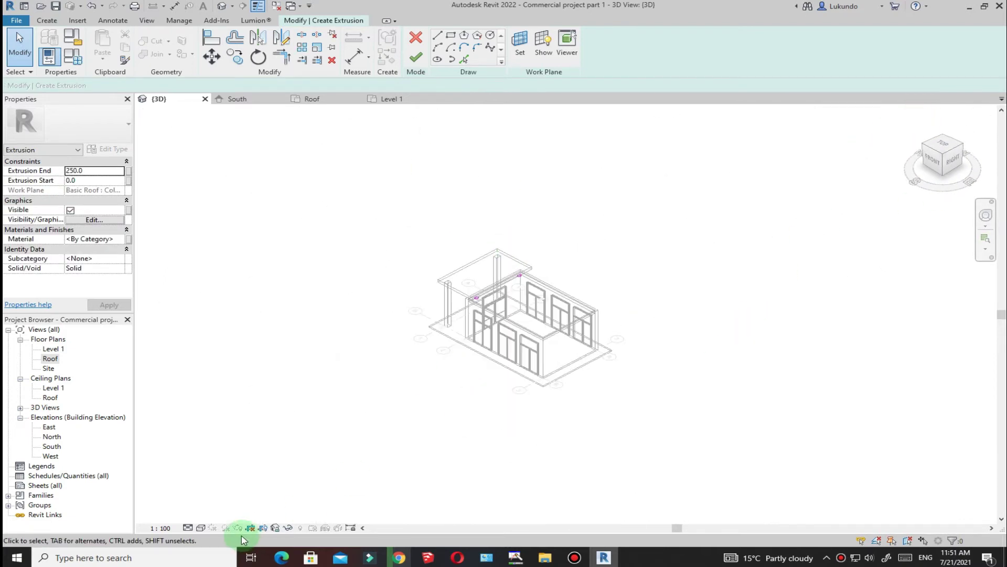
pyautogui.click(200, 529)
pyautogui.click(223, 500)
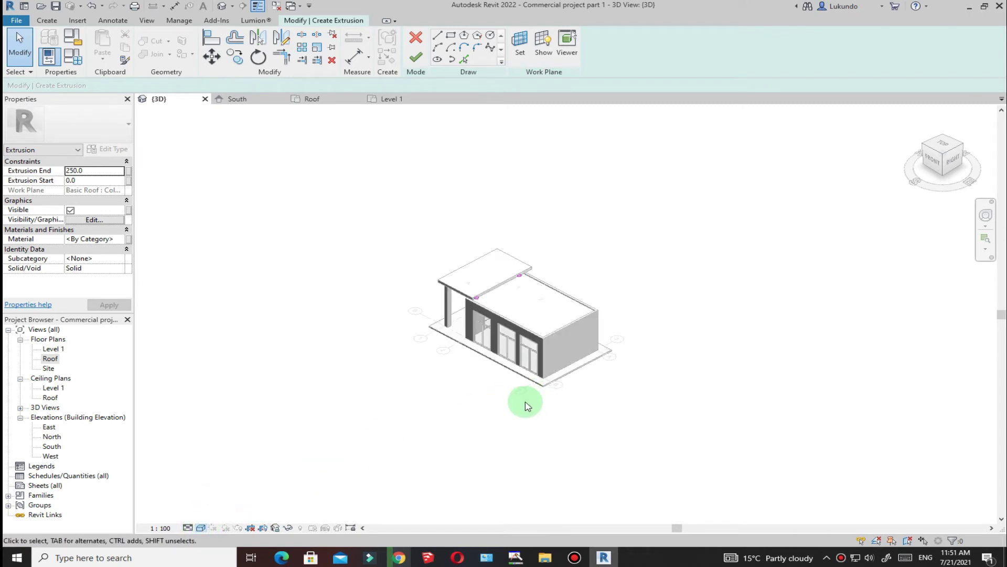
# Step: Set the extrusion end to 500 and finish the sketch of the two circles
pyautogui.keyDown('shift'); pyautogui.moveTo(469, 398); pyautogui.dragTo(524, 292, button='middle'); pyautogui.keyUp('shift')
pyautogui.scroll(2, 484, 299)
pyautogui.scroll(1, 484, 300)
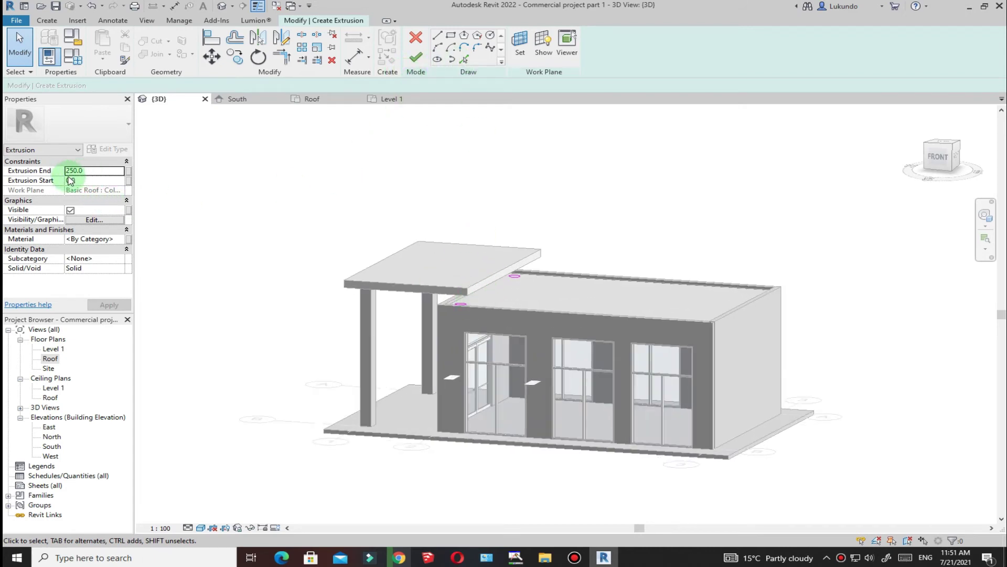
pyautogui.click(100, 170)
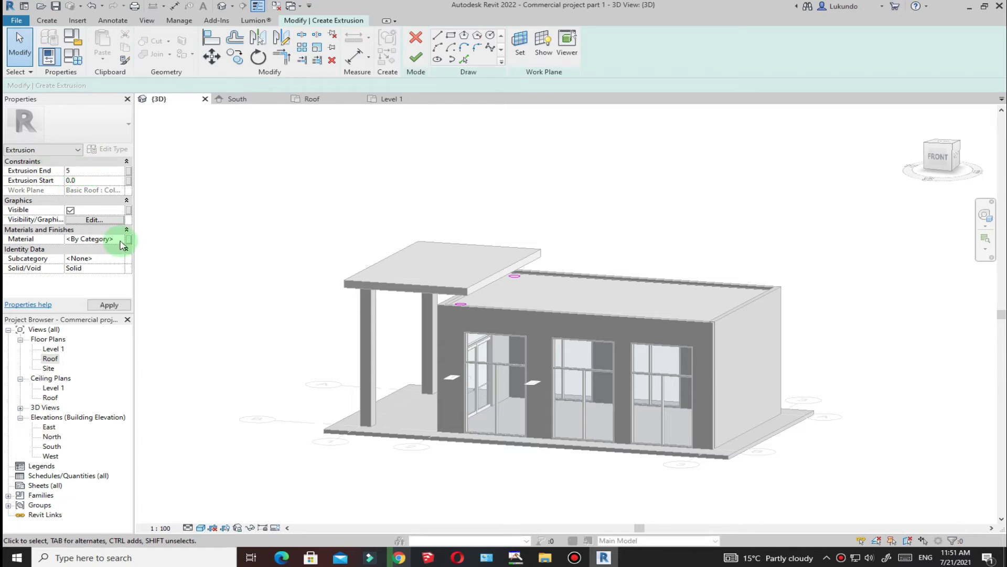
pyautogui.click(518, 337)
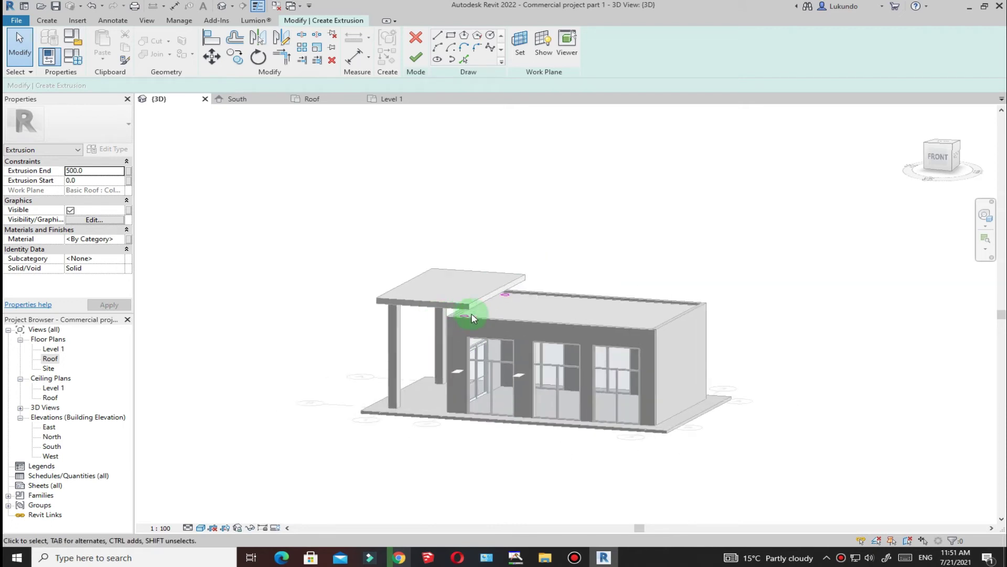
pyautogui.scroll(2, 469, 314)
pyautogui.click(417, 58)
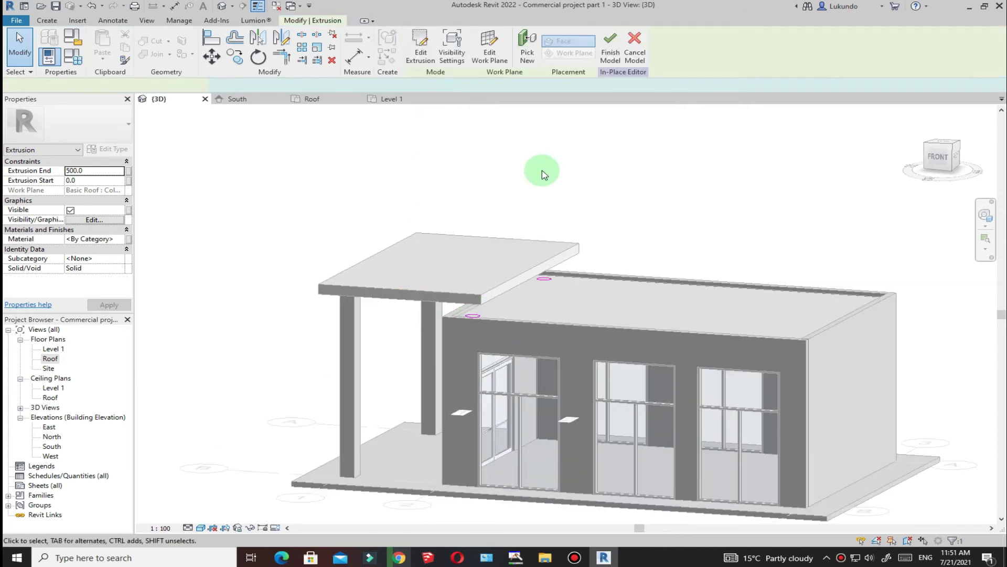
# Step: Stretch the top of the round column extrusion up to the underside of the canopy and finish the in-place model
pyautogui.keyDown('shift'); pyautogui.moveTo(670, 212); pyautogui.dragTo(697, 322, button='middle'); pyautogui.keyUp('shift')
pyautogui.scroll(5, 435, 303)
pyautogui.keyDown('shift'); pyautogui.moveTo(656, 290); pyautogui.dragTo(635, 273, button='middle'); pyautogui.keyUp('shift')
pyautogui.moveTo(635, 283); pyautogui.dragTo(641, 243)
pyautogui.click(574, 174)
pyautogui.scroll(-2, 562, 177)
pyautogui.keyDown('shift'); pyautogui.moveTo(562, 177); pyautogui.dragTo(607, 117, button='middle'); pyautogui.keyUp('shift')
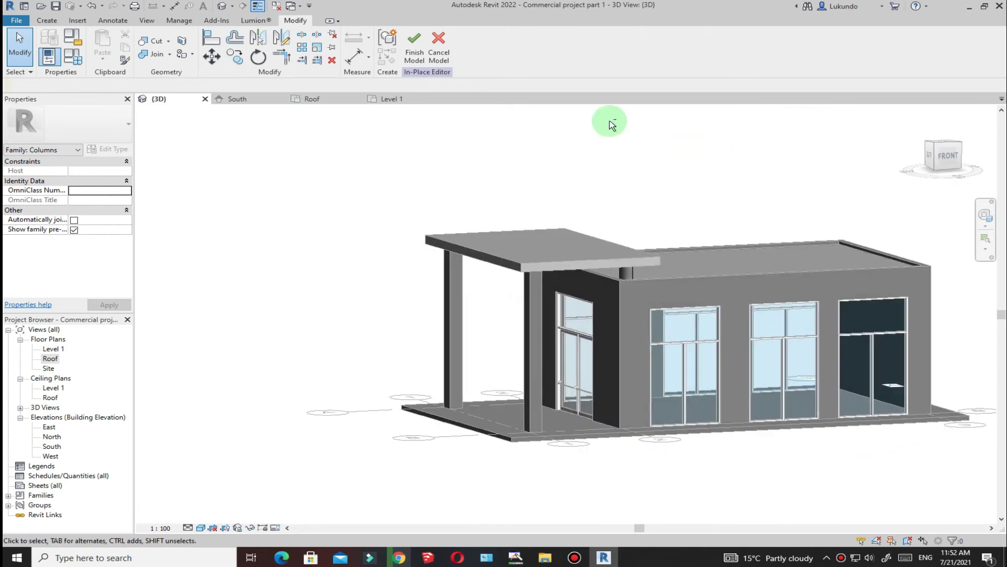
pyautogui.click(413, 48)
# Step: Examine the canopy, its entrance columns and the round roof supports from the front-left corner of the building
pyautogui.scroll(-2, 281, 304)
pyautogui.keyDown('shift'); pyautogui.moveTo(558, 203); pyautogui.dragTo(617, 202, button='middle'); pyautogui.keyUp('shift')
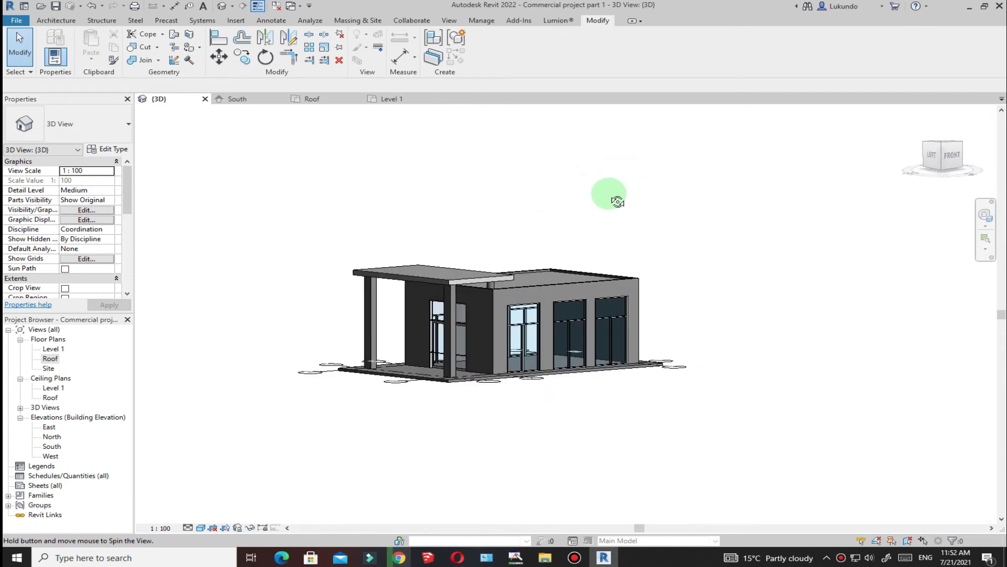
pyautogui.scroll(3, 387, 299)
pyautogui.scroll(-2, 378, 283)
pyautogui.scroll(2, 377, 283)
pyautogui.keyDown('shift'); pyautogui.moveTo(534, 204); pyautogui.dragTo(360, 254, button='middle'); pyautogui.keyUp('shift')
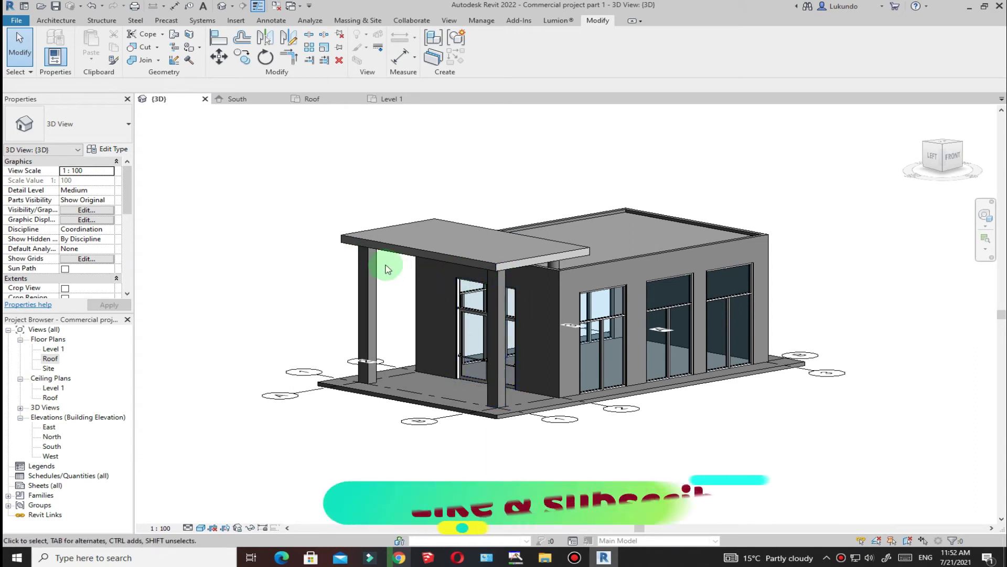
pyautogui.scroll(1, 474, 297)
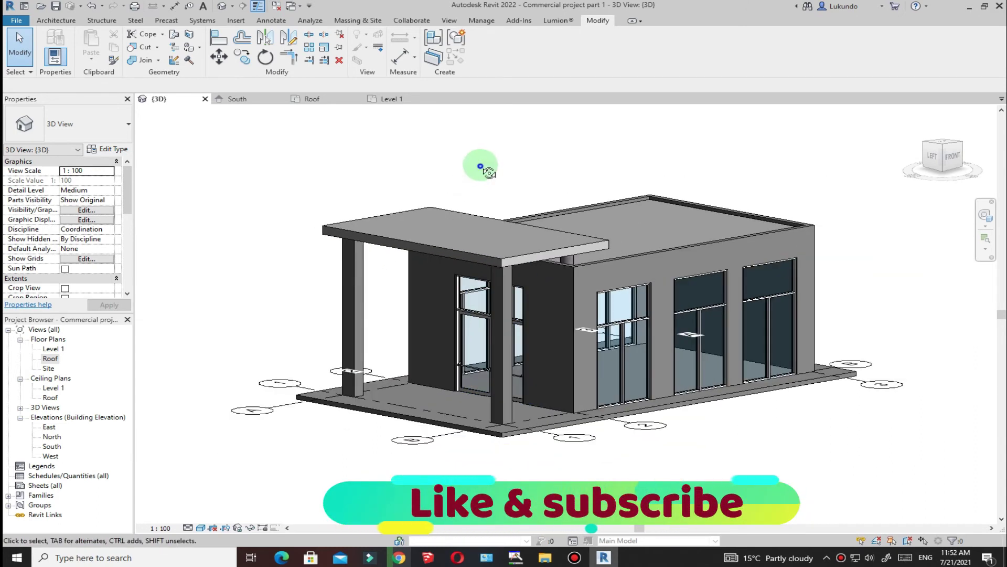
pyautogui.keyDown('shift'); pyautogui.moveTo(480, 166); pyautogui.dragTo(461, 140, button='middle'); pyautogui.keyUp('shift')
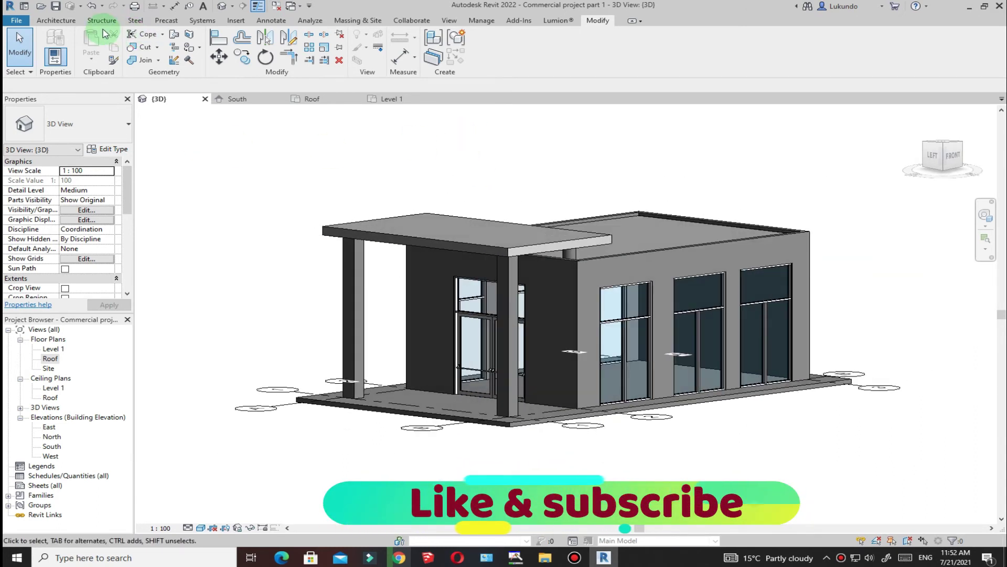
pyautogui.click(51, 21)
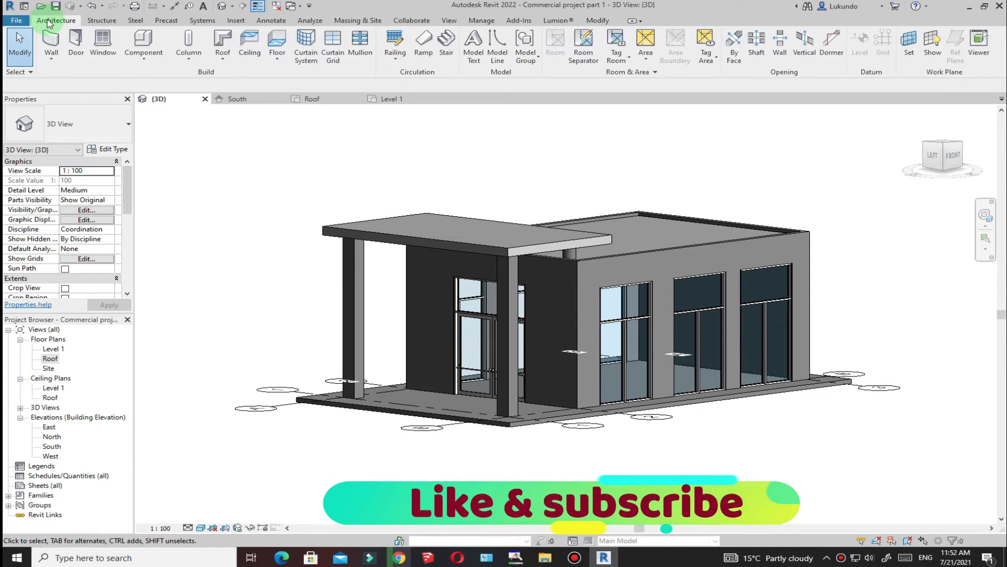
# Step: Start the architectural Wall tool and bring up the Level 1 floor plan around the two entrance columns
pyautogui.click(51, 63)
pyautogui.click(84, 75)
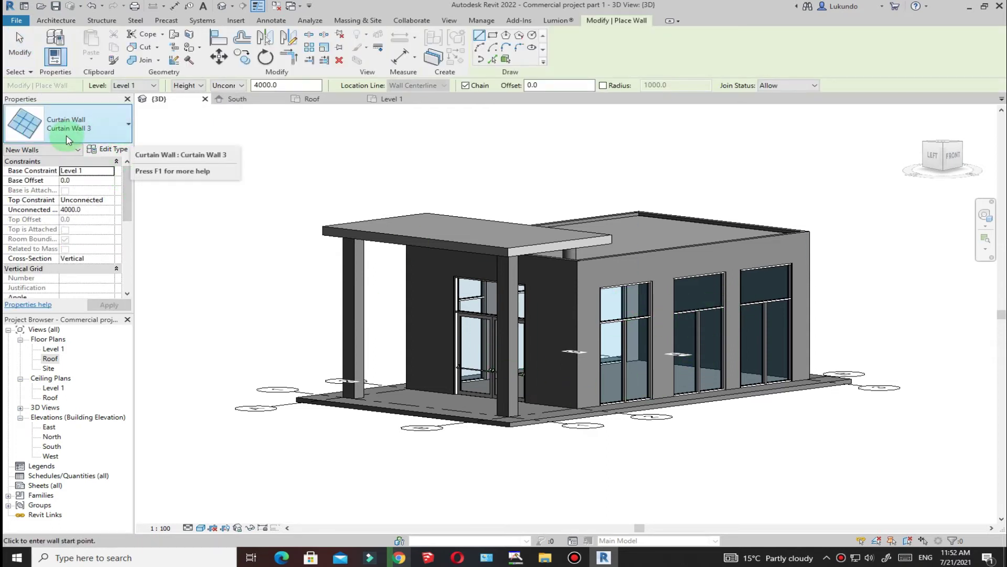
pyautogui.click(125, 131)
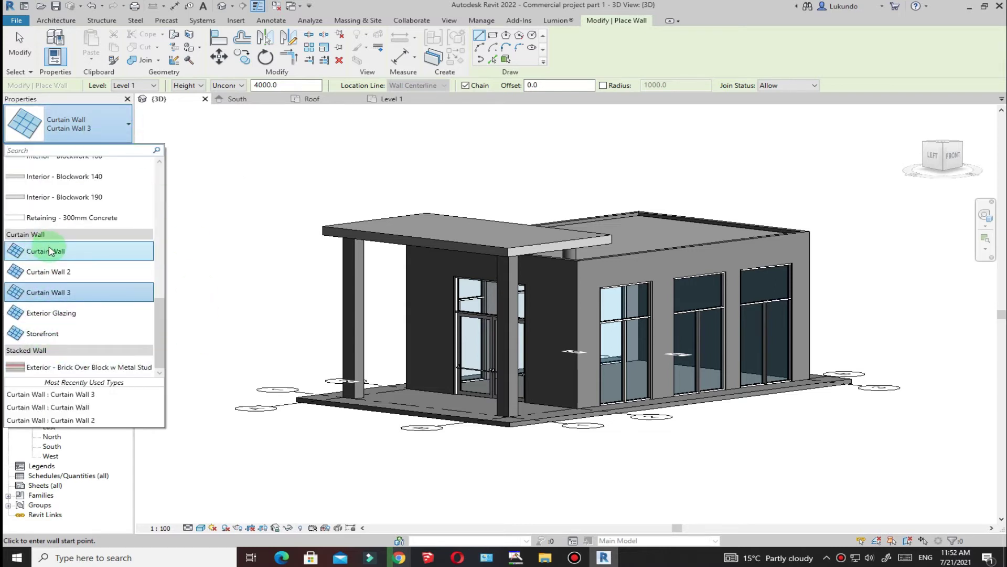
pyautogui.click(124, 127)
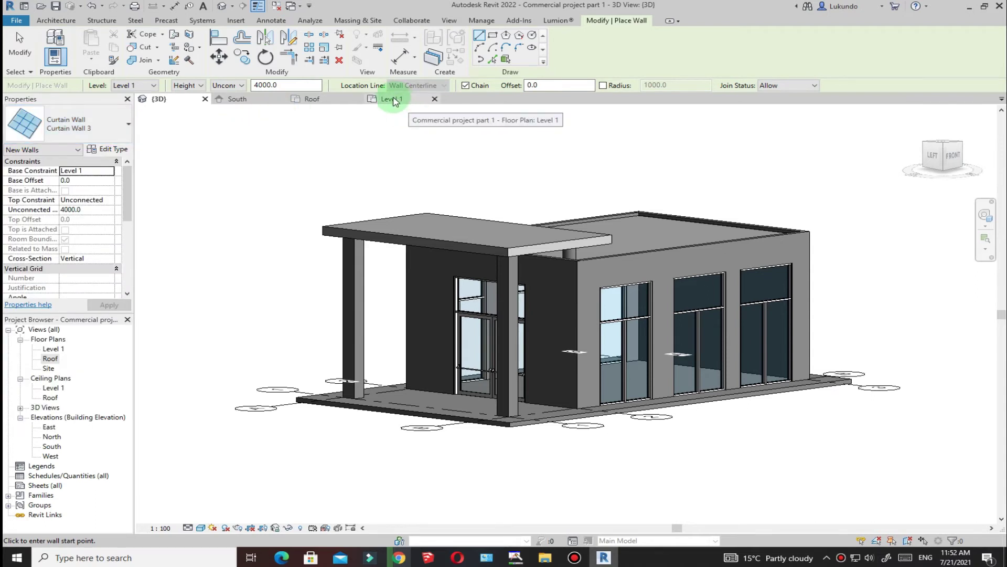
pyautogui.click(392, 100)
pyautogui.scroll(2, 413, 287)
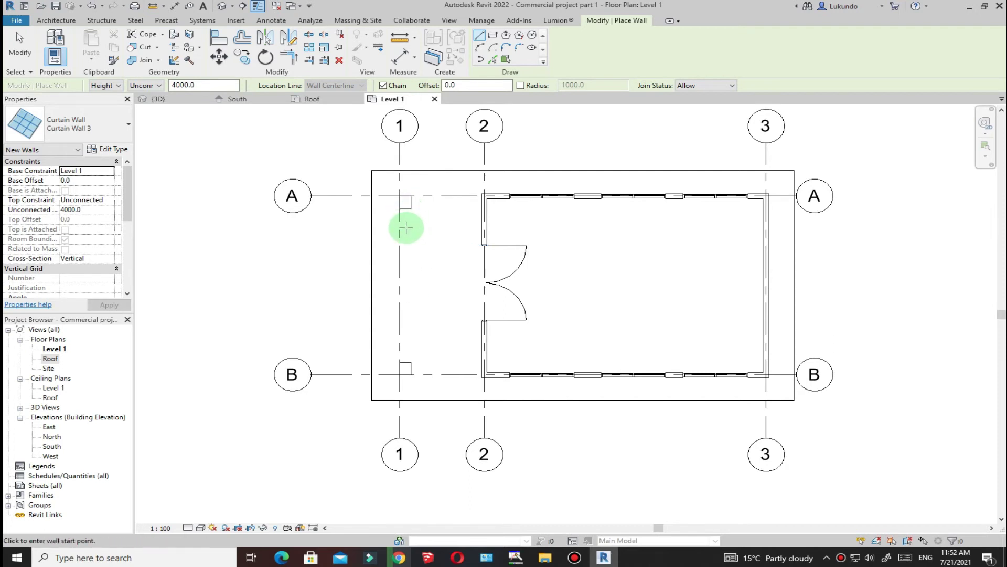
pyautogui.scroll(2, 406, 215)
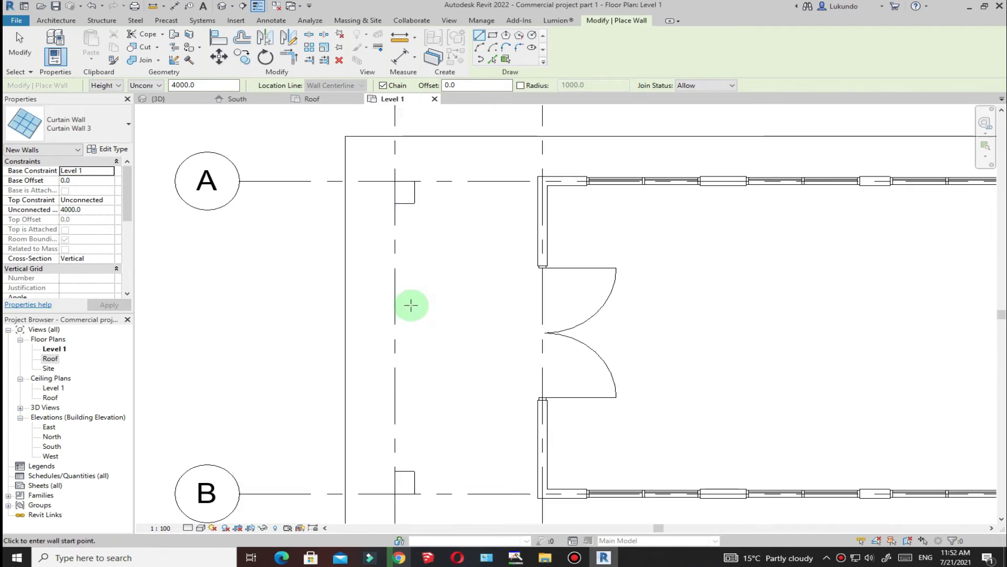
pyautogui.scroll(-2, 412, 264)
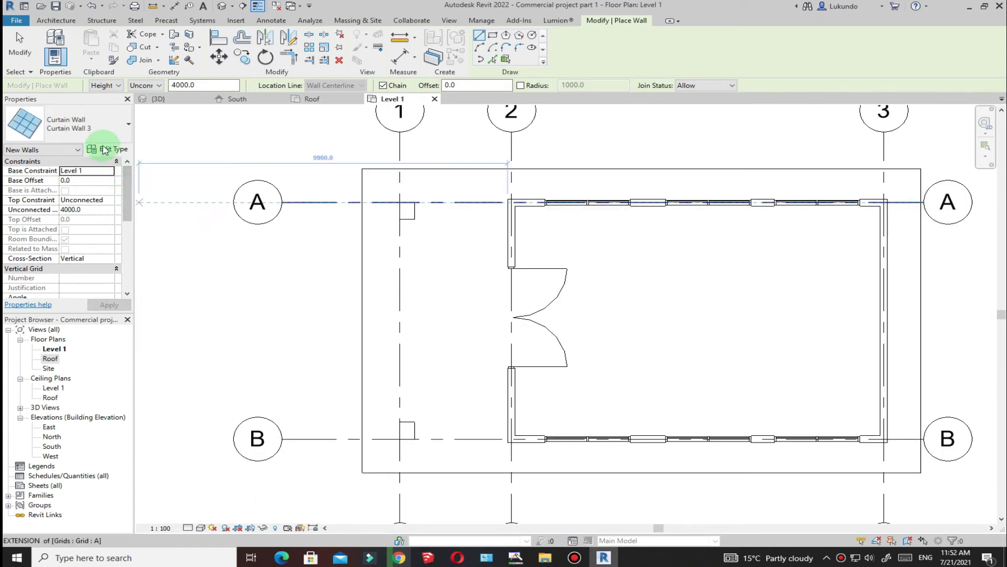
# Step: Duplicate the Curtain Wall type under the name railing and make it the active wall type
pyautogui.click(123, 128)
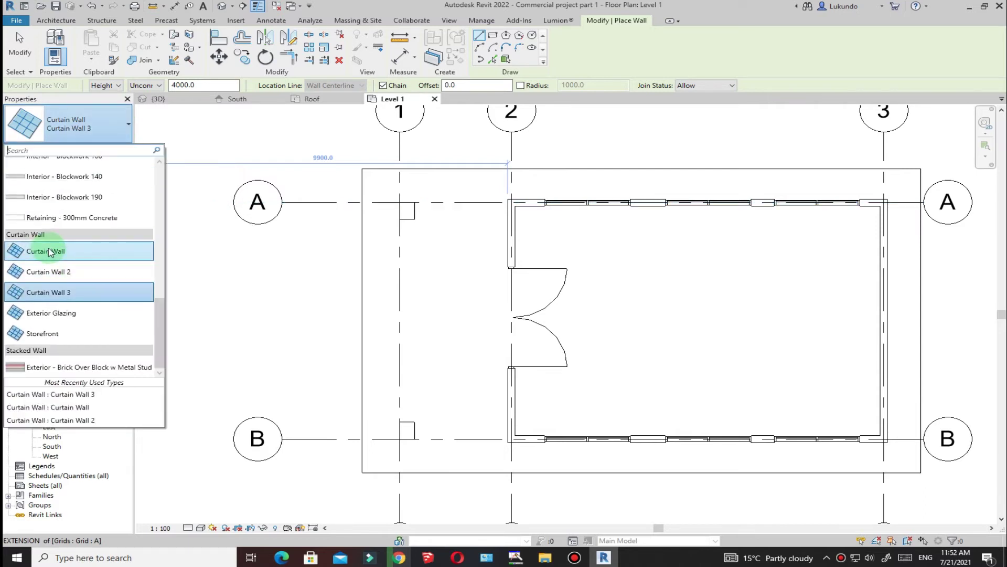
pyautogui.click(46, 251)
pyautogui.click(110, 151)
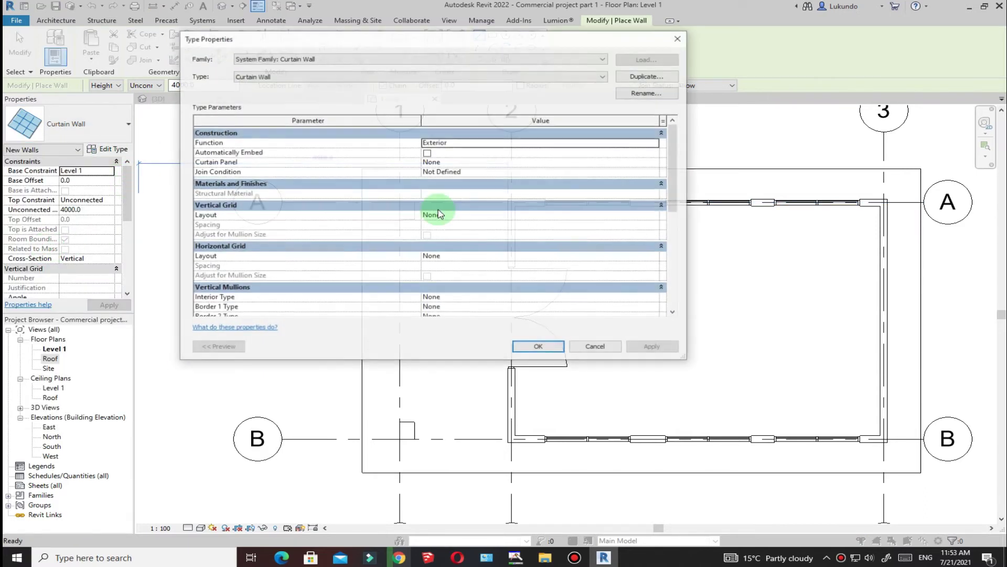
pyautogui.click(640, 78)
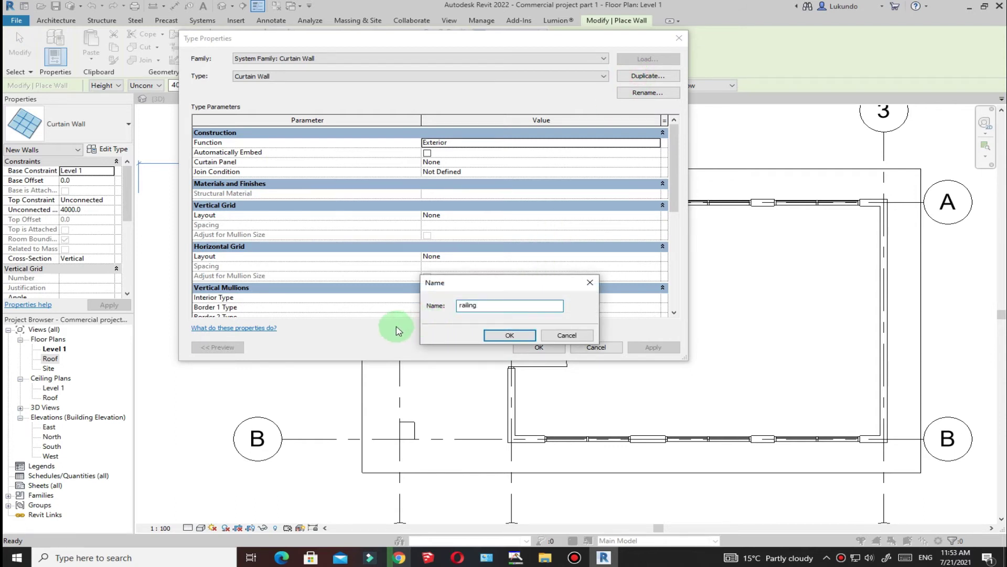
pyautogui.write('railing')
pyautogui.click(509, 336)
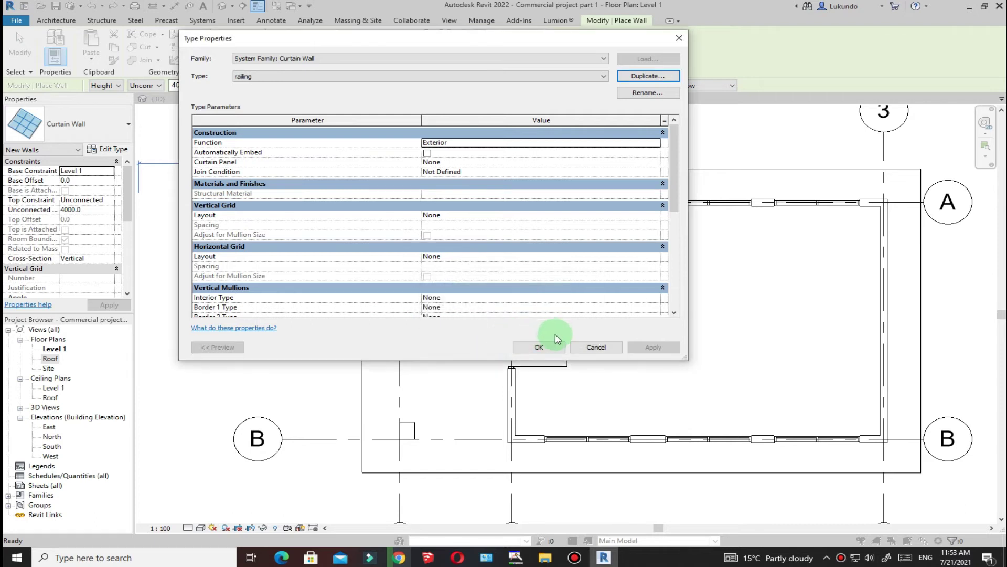
pyautogui.click(538, 347)
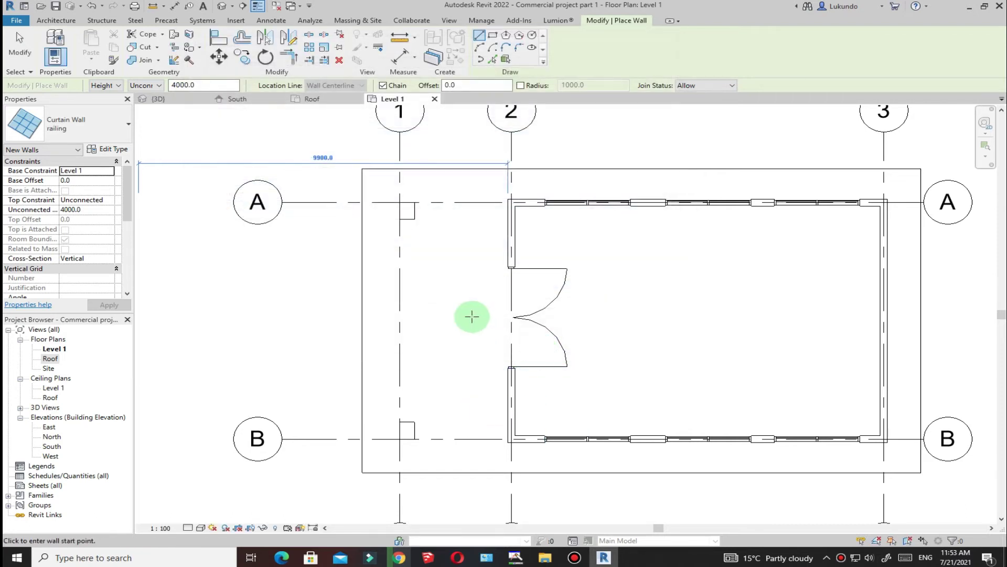
# Step: Set the base offset to 3000 and draw a railing curtain wall about 6000 long between the two entrance columns on grid 1
pyautogui.scroll(-3, 467, 315)
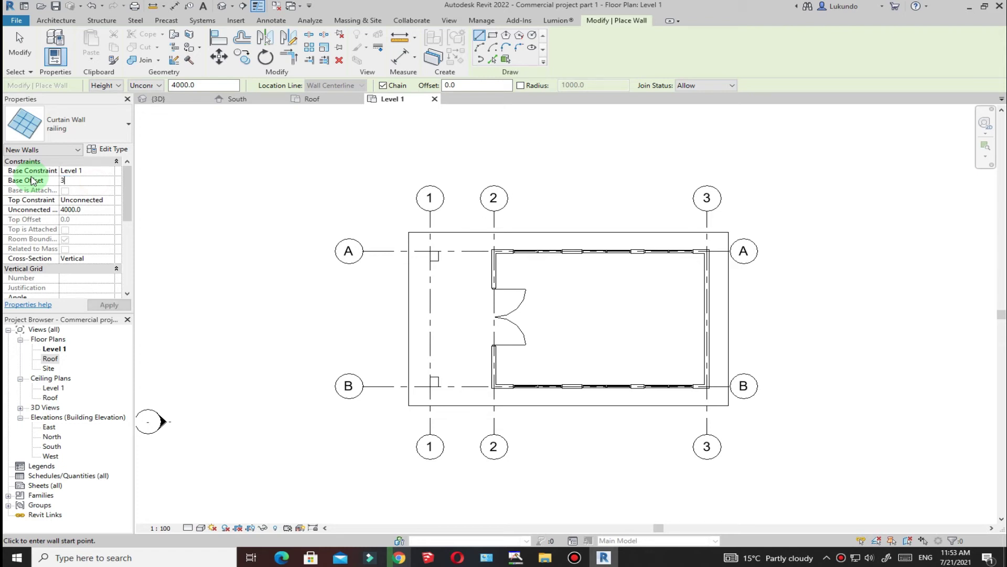
pyautogui.click(125, 306)
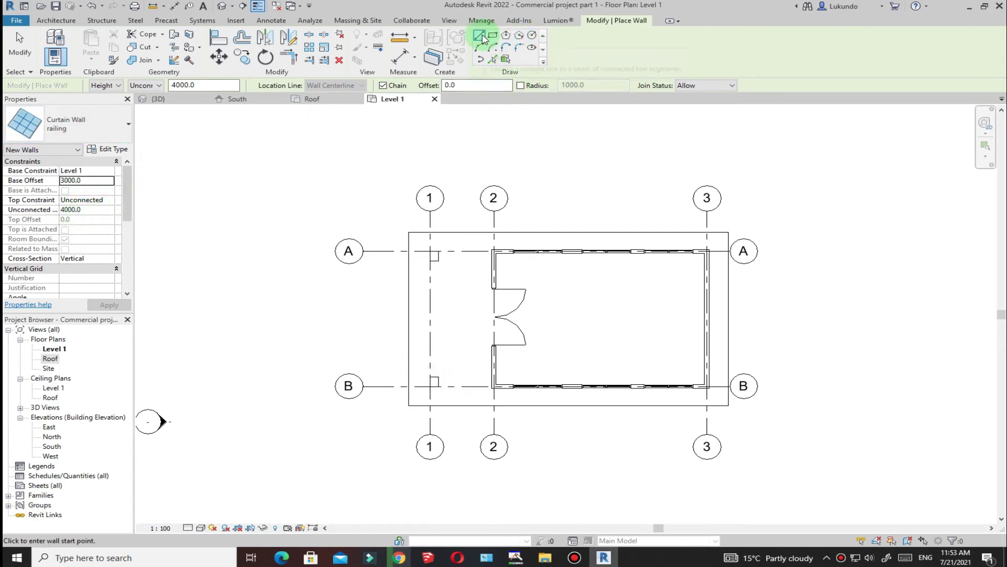
pyautogui.scroll(4, 432, 268)
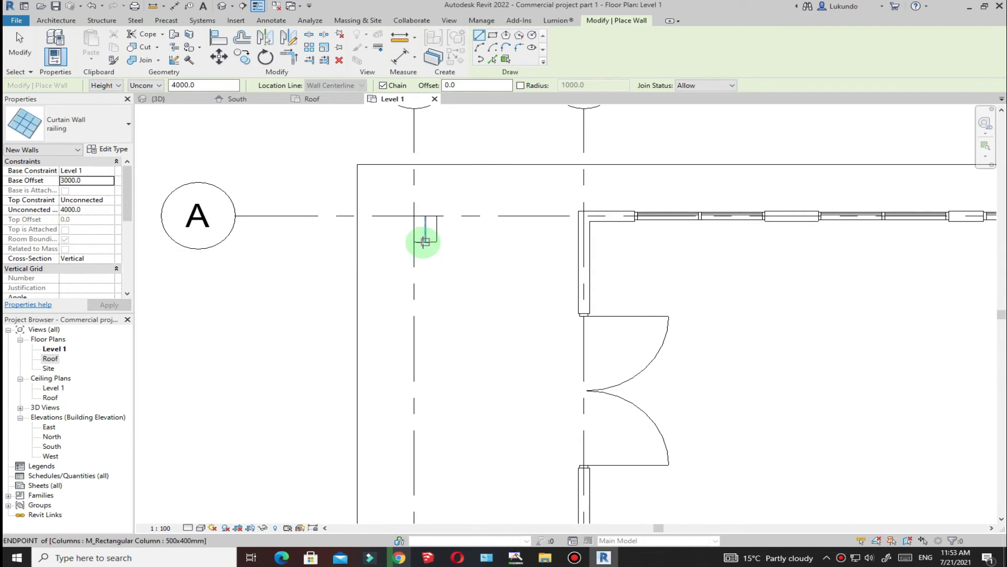
pyautogui.click(425, 240)
pyautogui.scroll(-3, 439, 247)
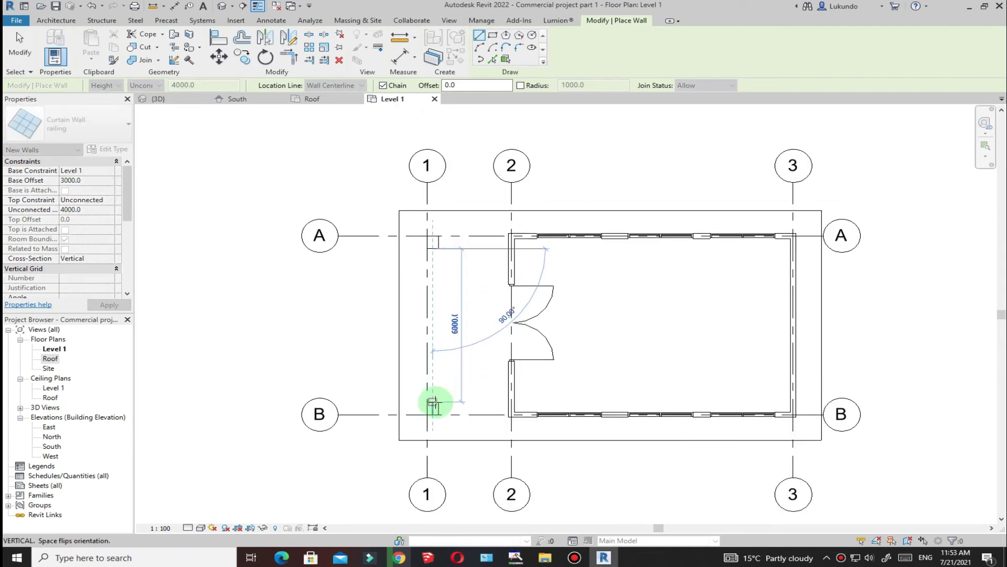
pyautogui.scroll(2, 433, 401)
pyautogui.click(432, 401)
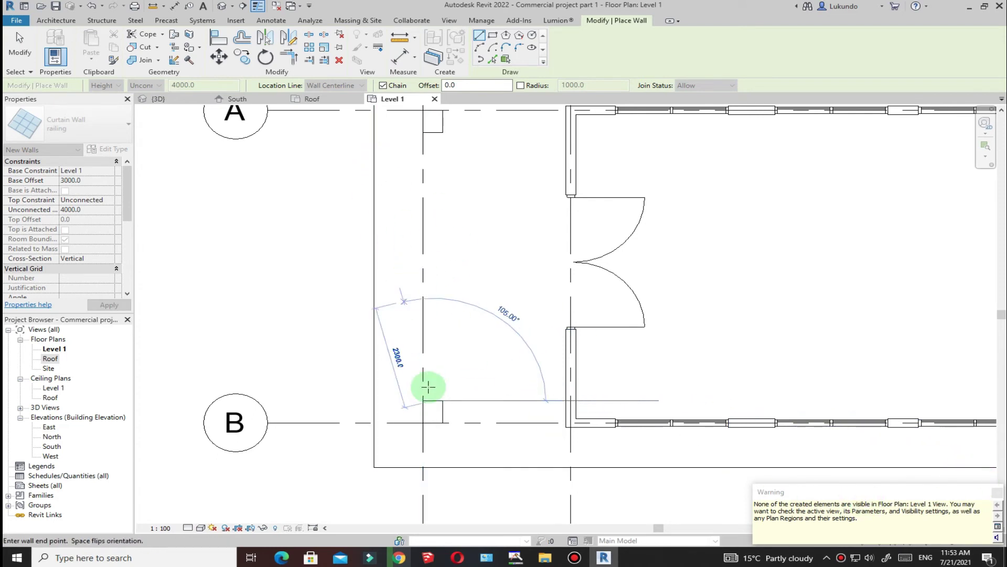
pyautogui.scroll(-3, 427, 387)
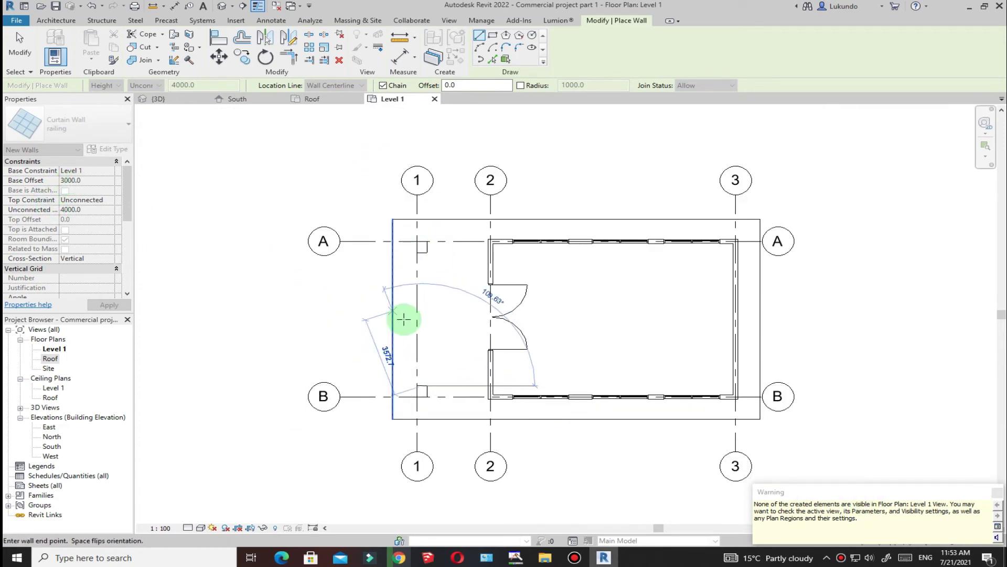
pyautogui.click(993, 494)
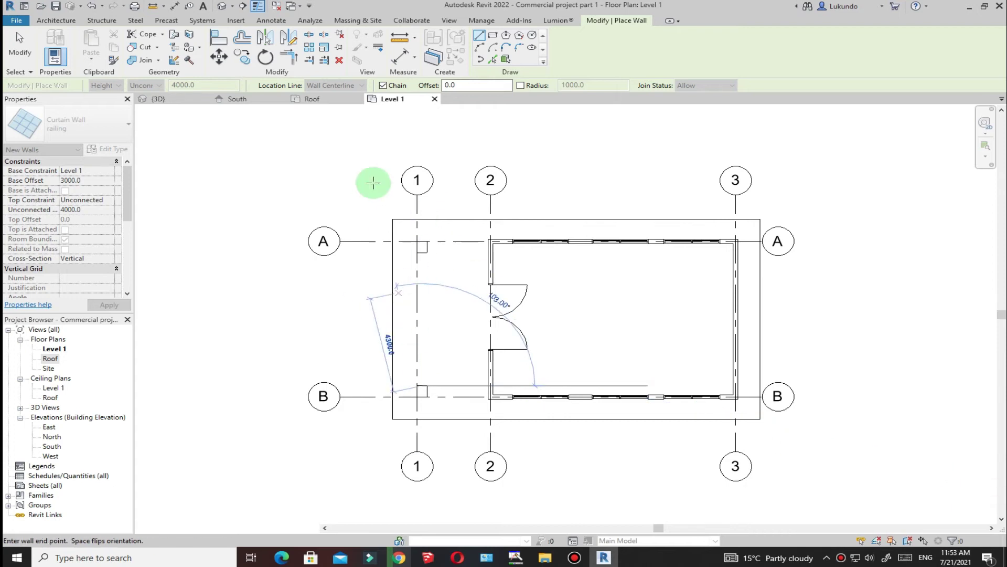
pyautogui.click(26, 57)
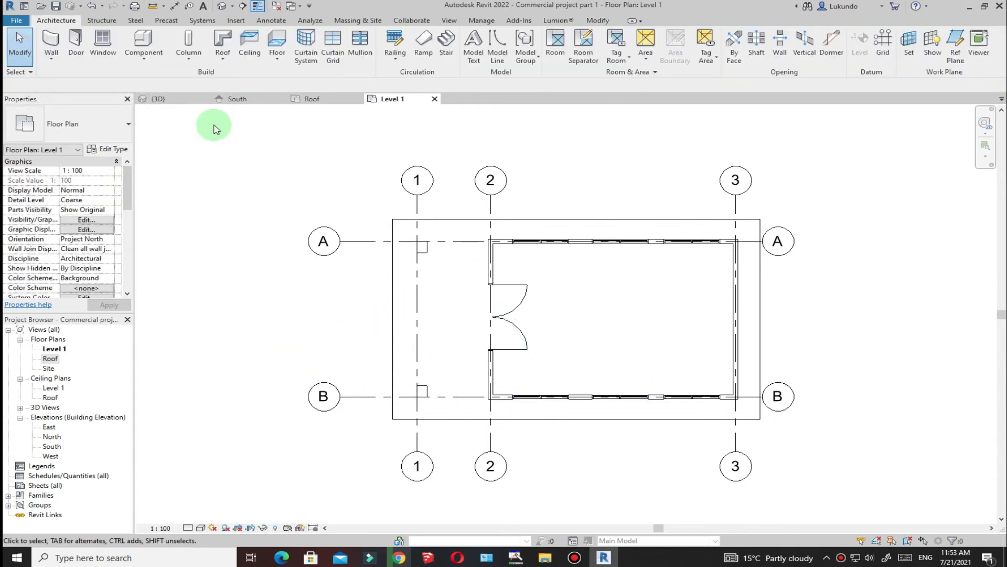
# Step: In the 3D view, lower the top of the railing curtain wall to the main roof's height, making it about 2000 high
pyautogui.click(156, 99)
pyautogui.moveTo(558, 341)
pyautogui.keyDown('shift'); pyautogui.mouseDown(button='middle')
pyautogui.moveTo(407, 299)
pyautogui.moveTo(393, 279)
pyautogui.moveTo(546, 174)
pyautogui.moveTo(594, 187)
pyautogui.moveTo(542, 178)
pyautogui.mouseUp(button='middle'); pyautogui.keyUp('shift')
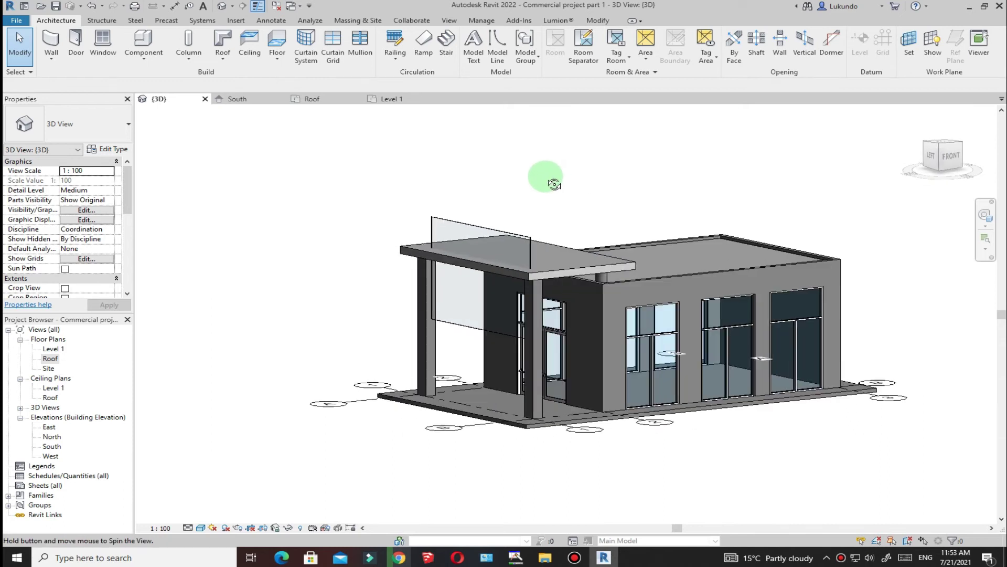
pyautogui.scroll(2, 490, 227)
pyautogui.click(476, 230)
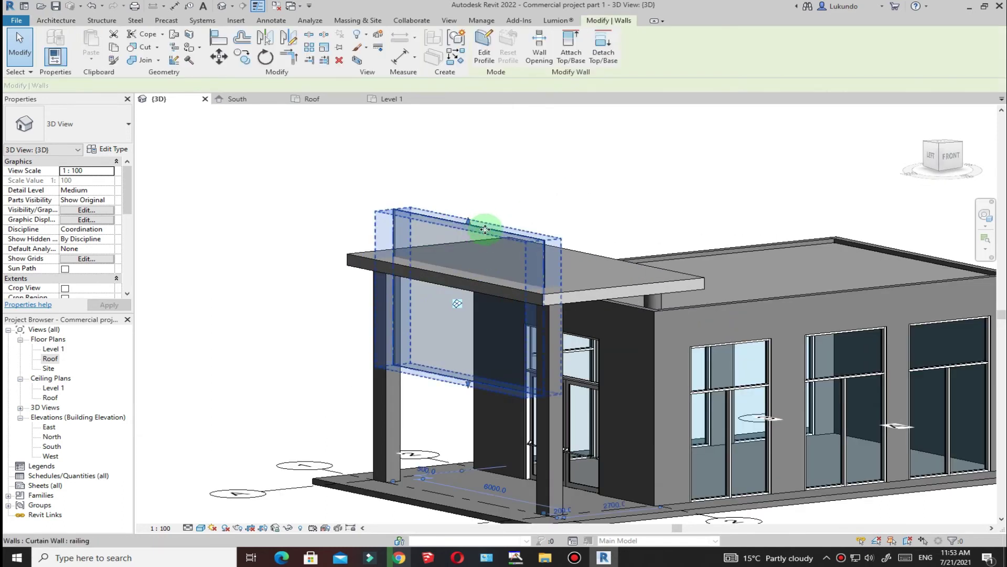
pyautogui.moveTo(467, 277); pyautogui.dragTo(528, 259)
pyautogui.keyDown('shift'); pyautogui.moveTo(479, 218); pyautogui.dragTo(525, 178, button='middle'); pyautogui.keyUp('shift')
pyautogui.moveTo(472, 270); pyautogui.dragTo(474, 282)
pyautogui.click(562, 218)
pyautogui.scroll(-2, 561, 222)
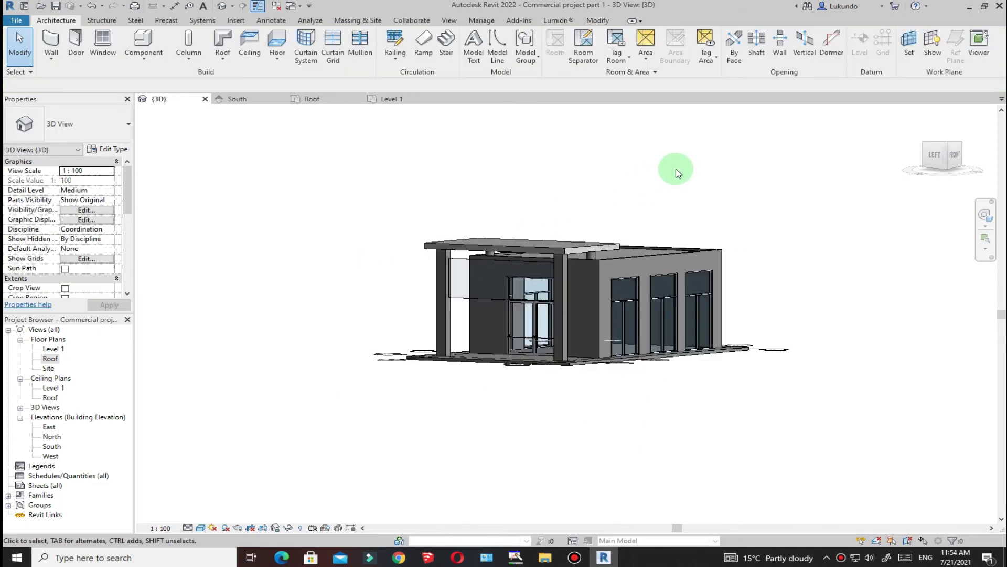
# Step: From the left side, add five horizontal curtain grid lines to the railing, the upper three 300 apart and two dividing the remainder into thirds
pyautogui.click(935, 156)
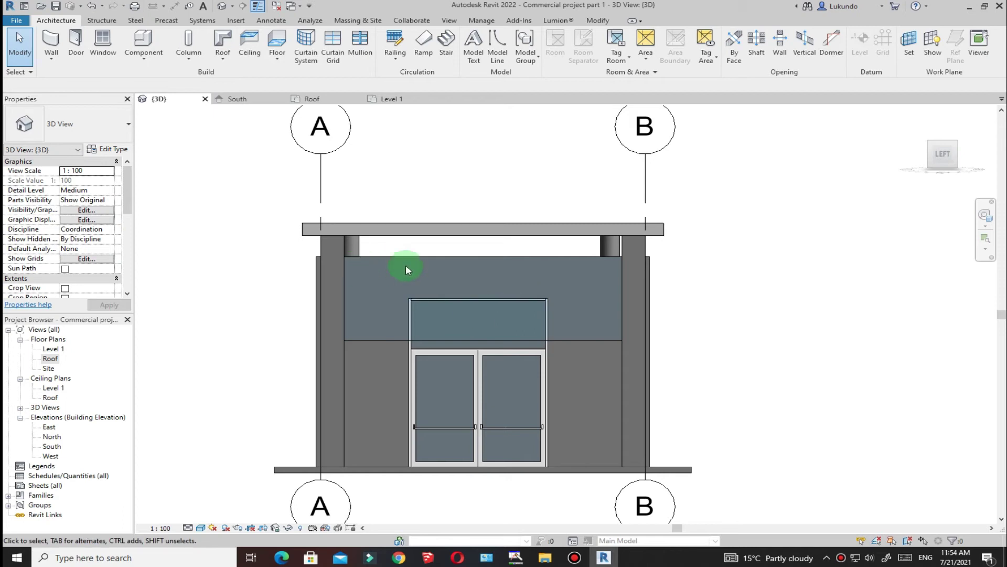
pyautogui.scroll(2, 474, 299)
pyautogui.scroll(-3, 474, 299)
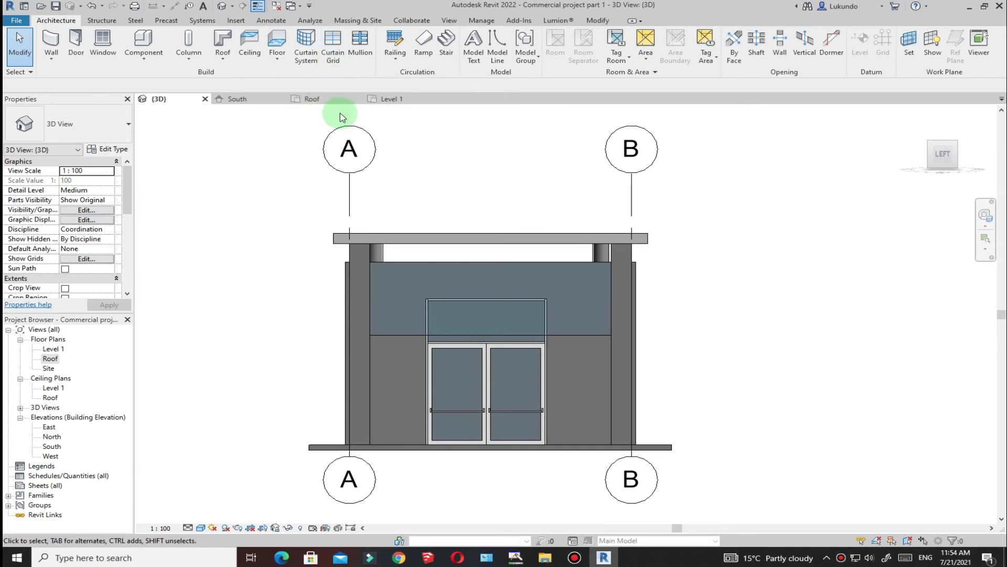
pyautogui.click(332, 43)
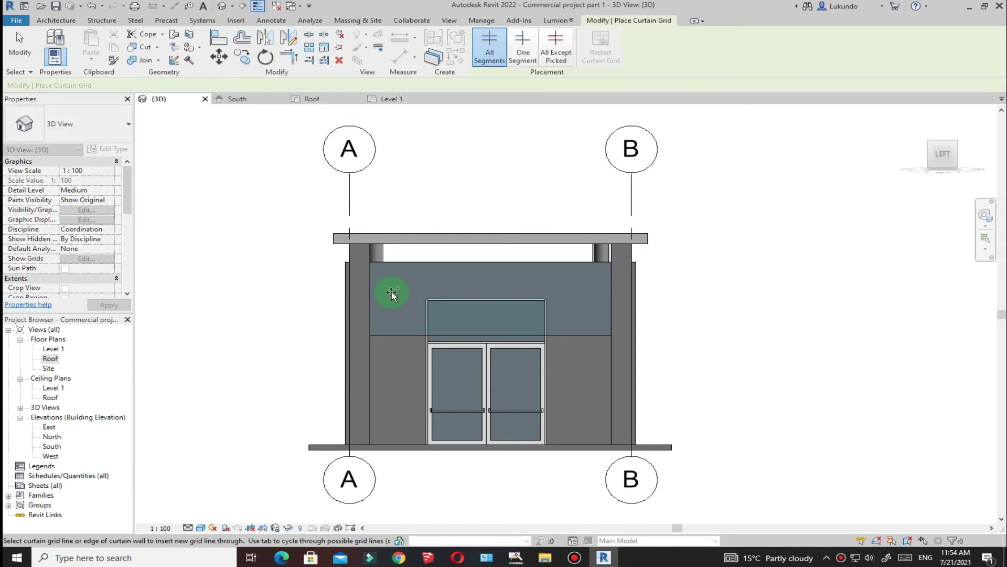
pyautogui.scroll(2, 392, 294)
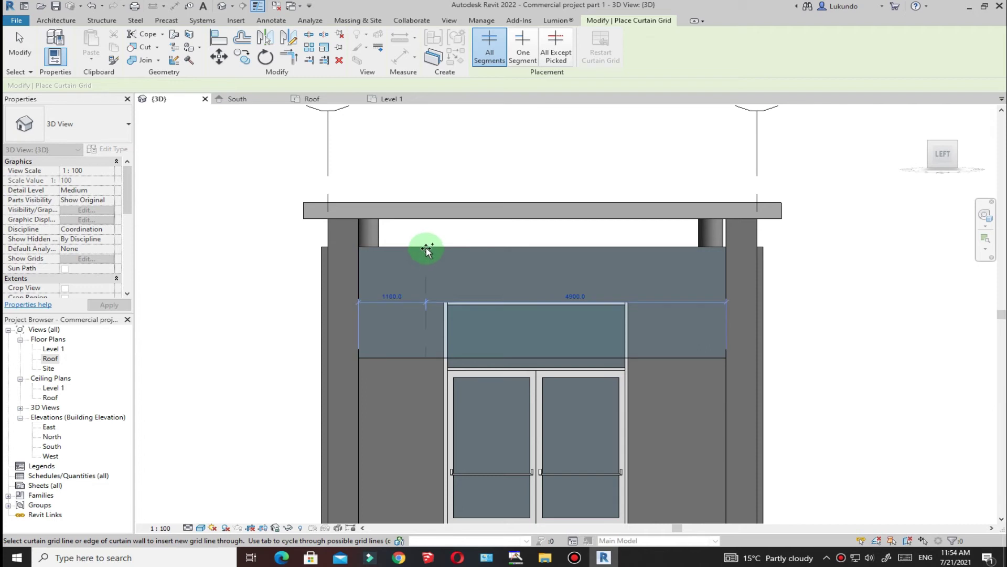
pyautogui.click(362, 266)
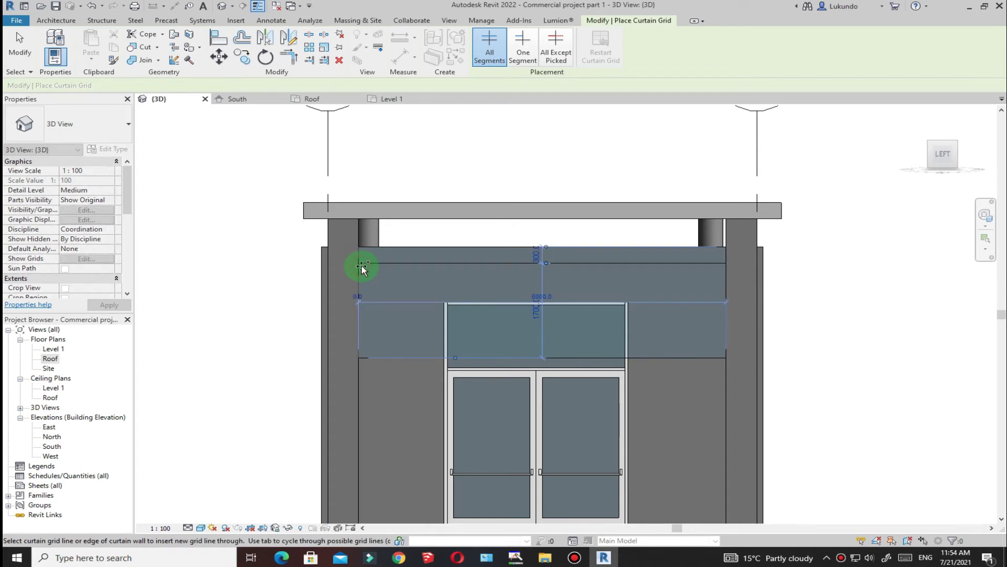
pyautogui.click(361, 296)
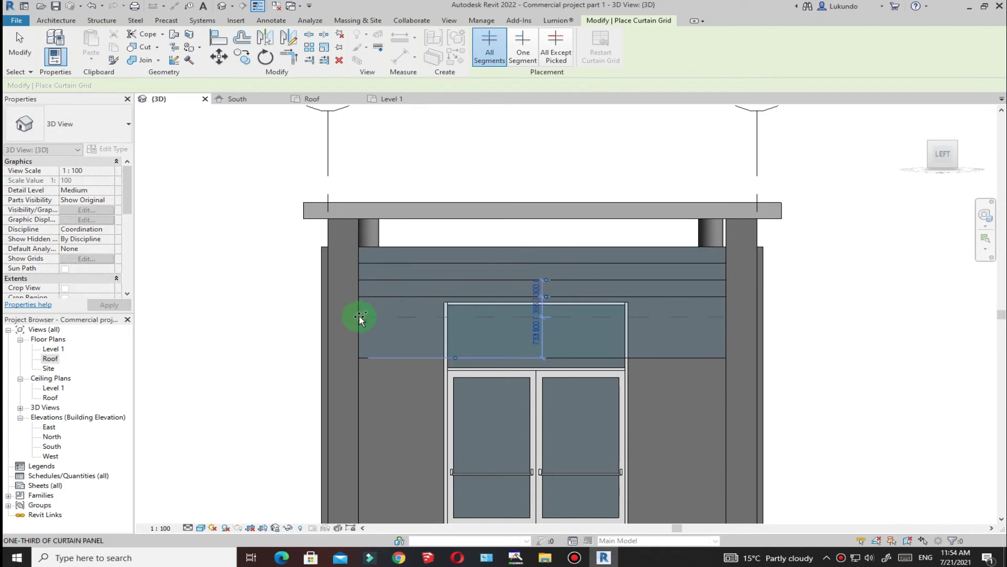
pyautogui.click(359, 317)
pyautogui.click(357, 337)
pyautogui.click(19, 45)
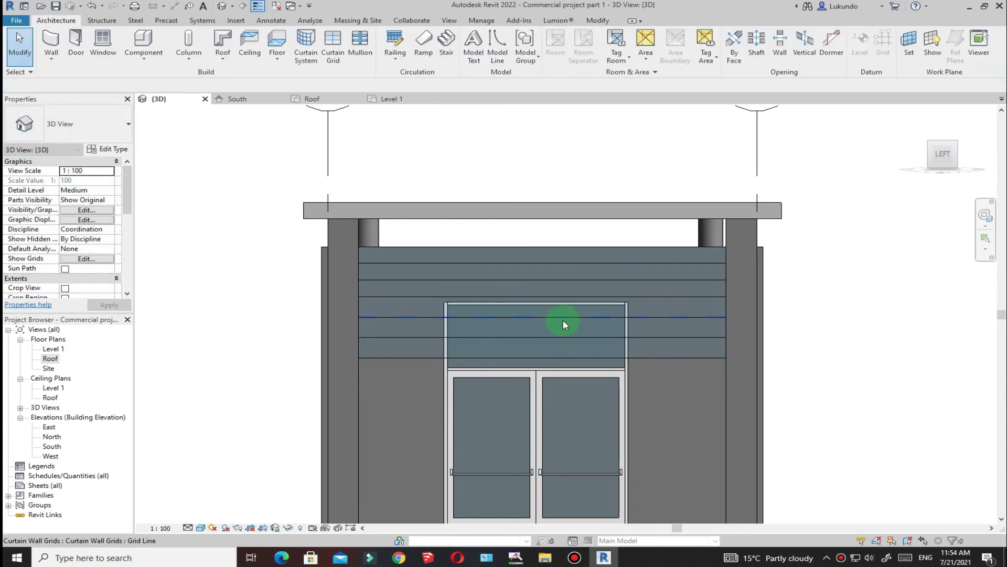
# Step: Find and open the West elevation, which faces the railing between the entrance columns
pyautogui.scroll(2, 562, 320)
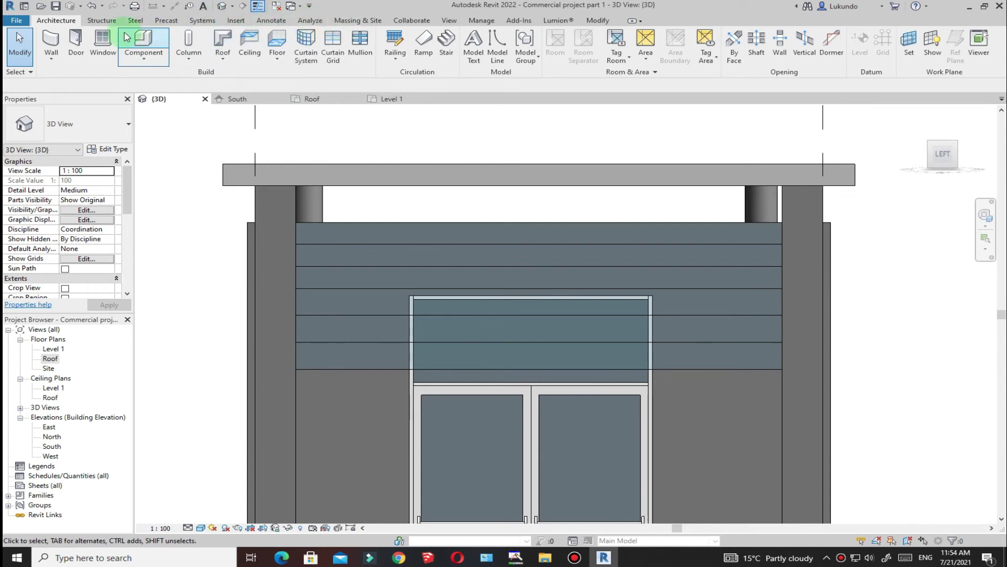
pyautogui.click(271, 20)
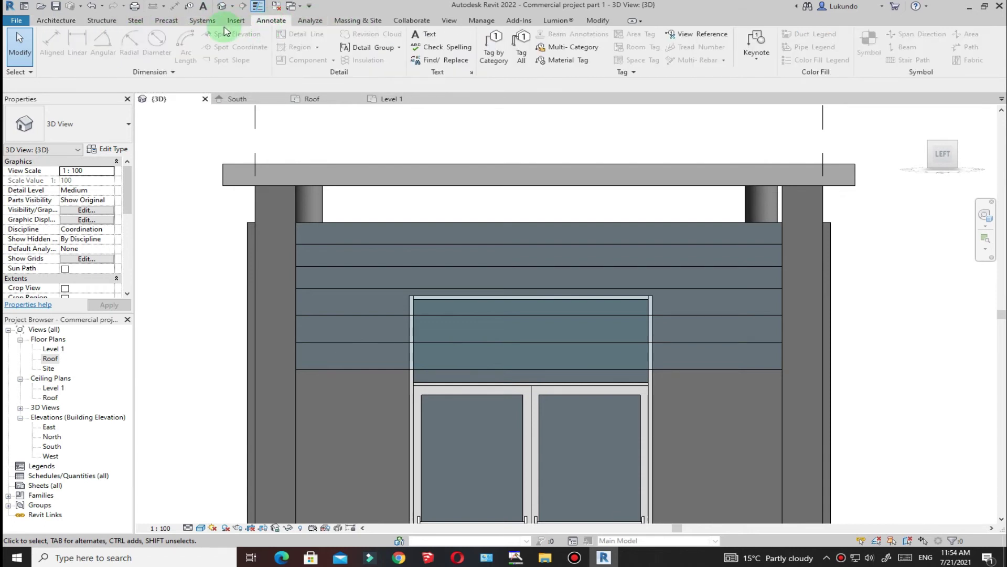
pyautogui.scroll(-3, 455, 285)
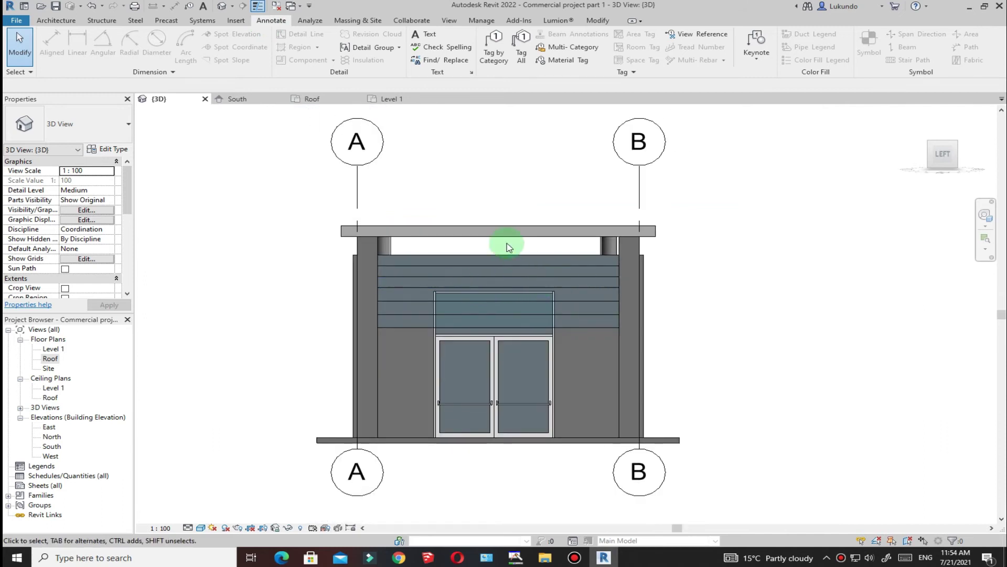
pyautogui.scroll(1, 388, 260)
pyautogui.scroll(-3, 391, 259)
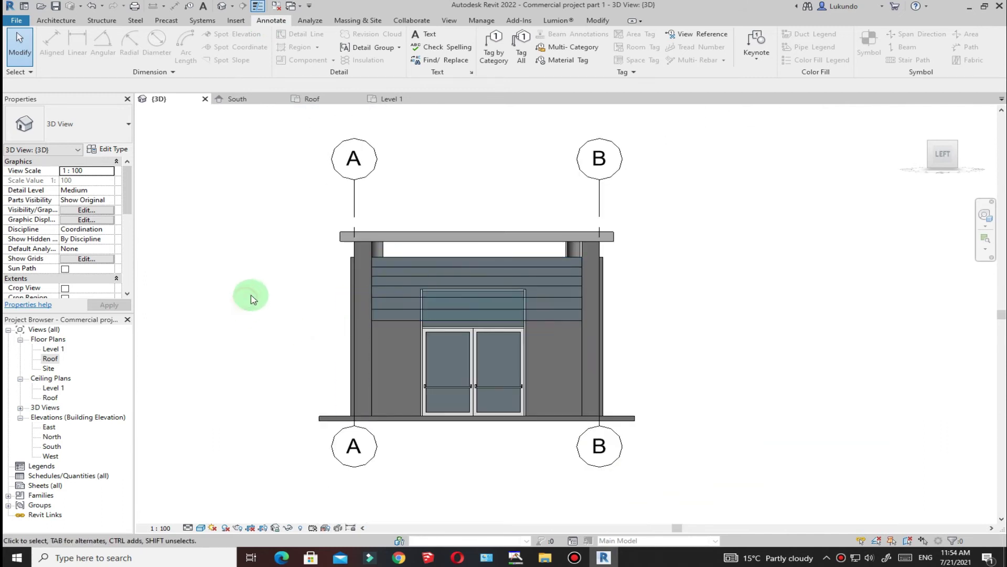
pyautogui.doubleClick(53, 447)
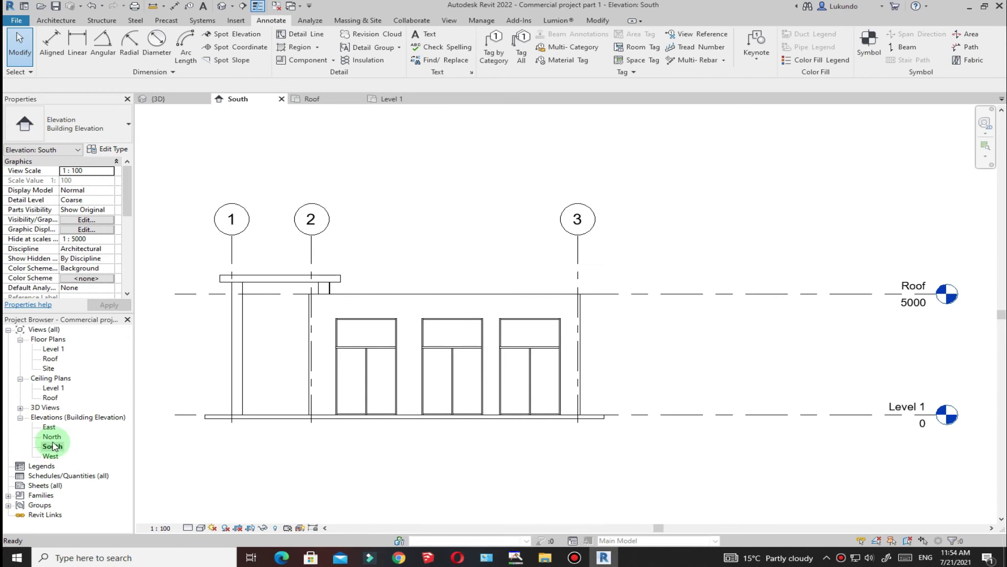
pyautogui.doubleClick(52, 439)
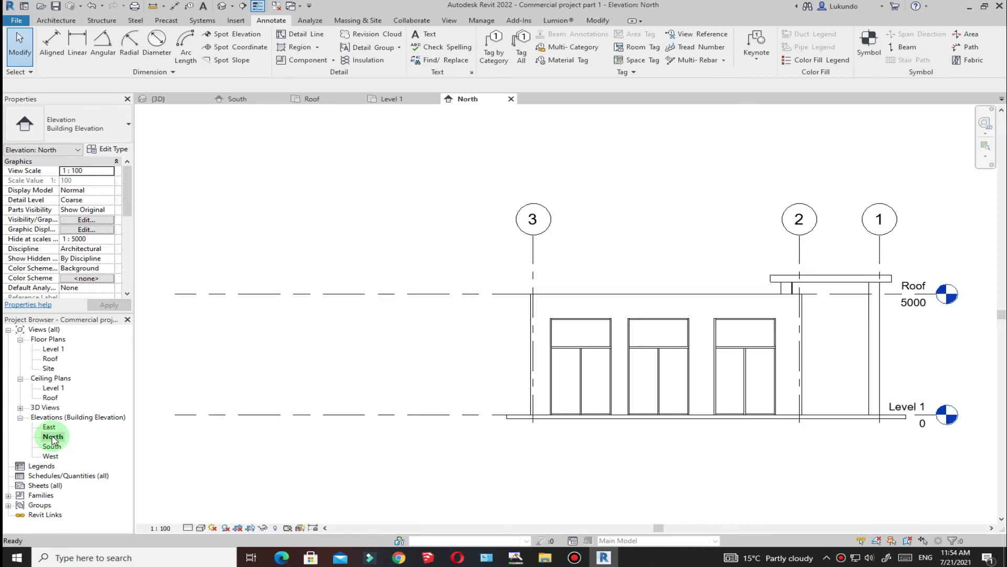
pyautogui.doubleClick(49, 427)
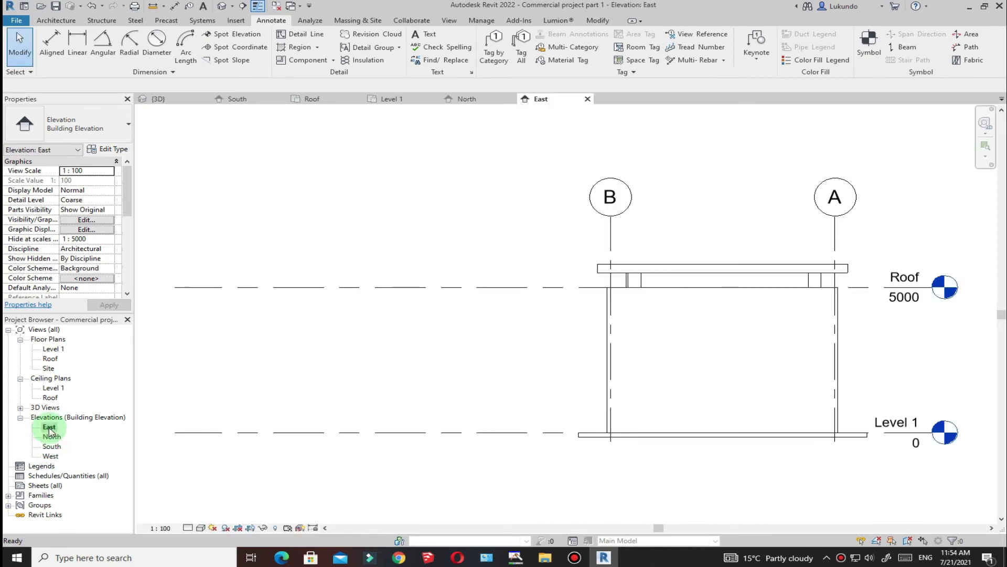
pyautogui.doubleClick(51, 456)
pyautogui.scroll(5, 315, 315)
pyautogui.scroll(-3, 577, 270)
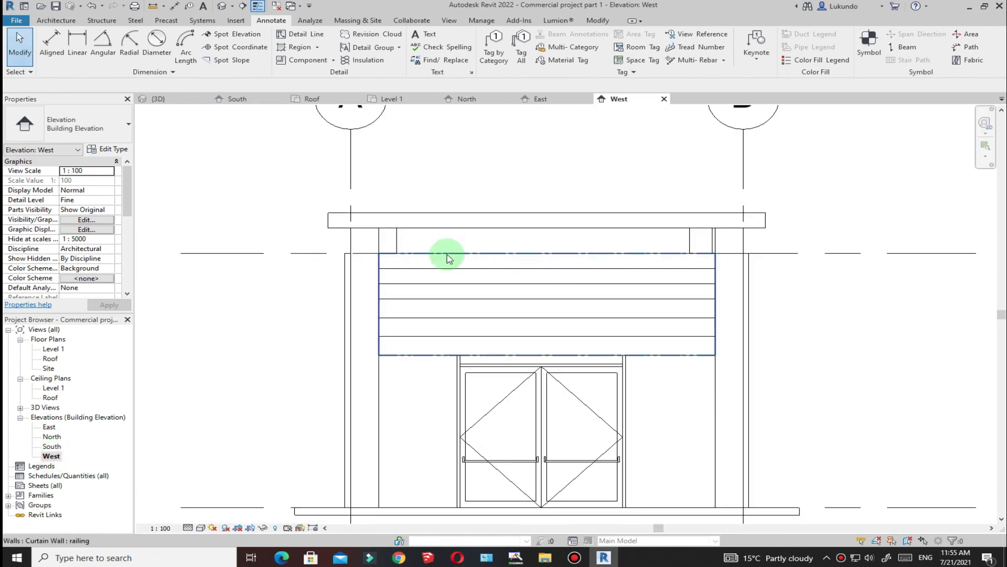
# Step: Place one continuous aligned dimension string through the railing's upper edge, its five horizontal grid lines and its lower edge
pyautogui.click(52, 42)
pyautogui.click(543, 256)
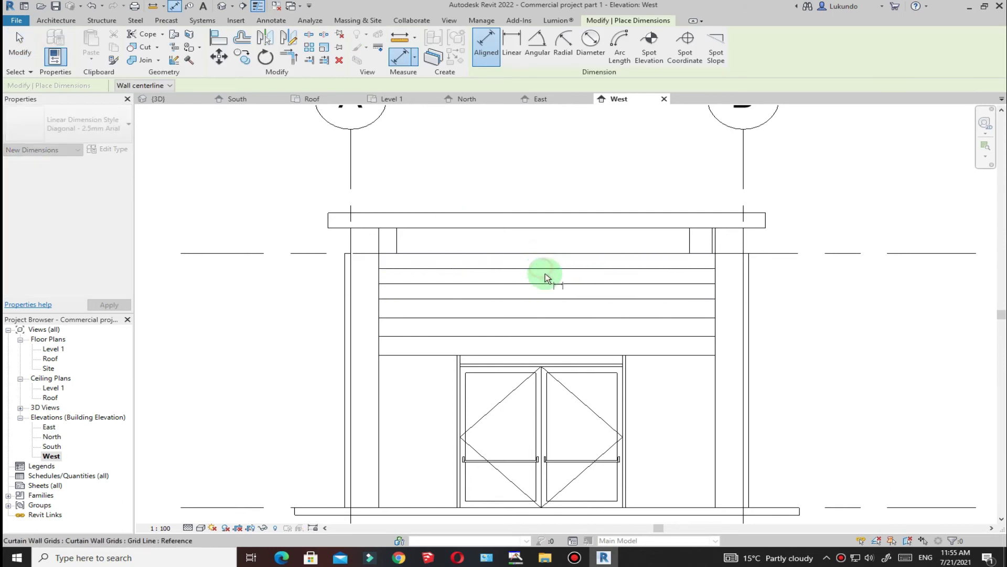
pyautogui.click(546, 269)
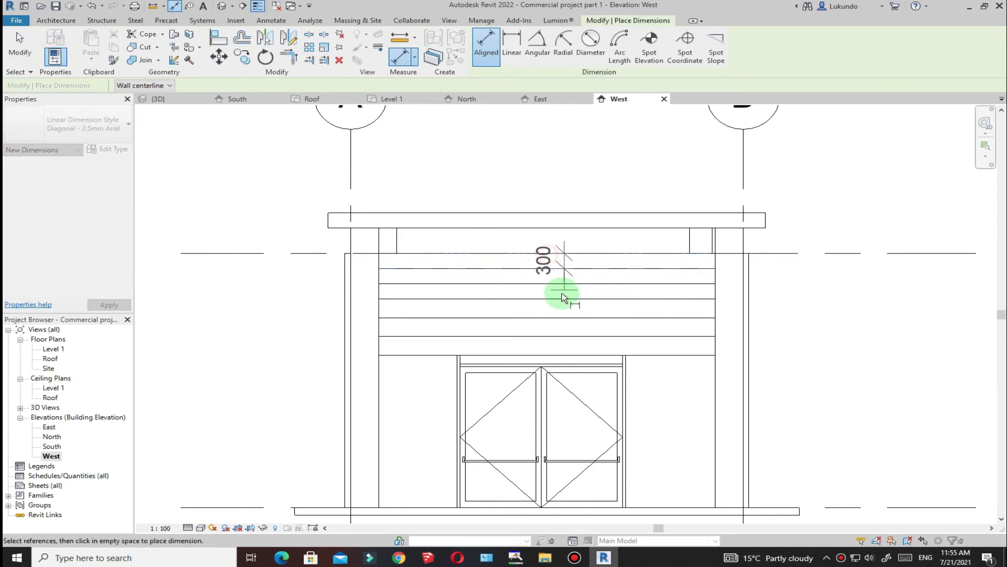
pyautogui.scroll(2, 551, 289)
pyautogui.click(550, 283)
pyautogui.click(549, 299)
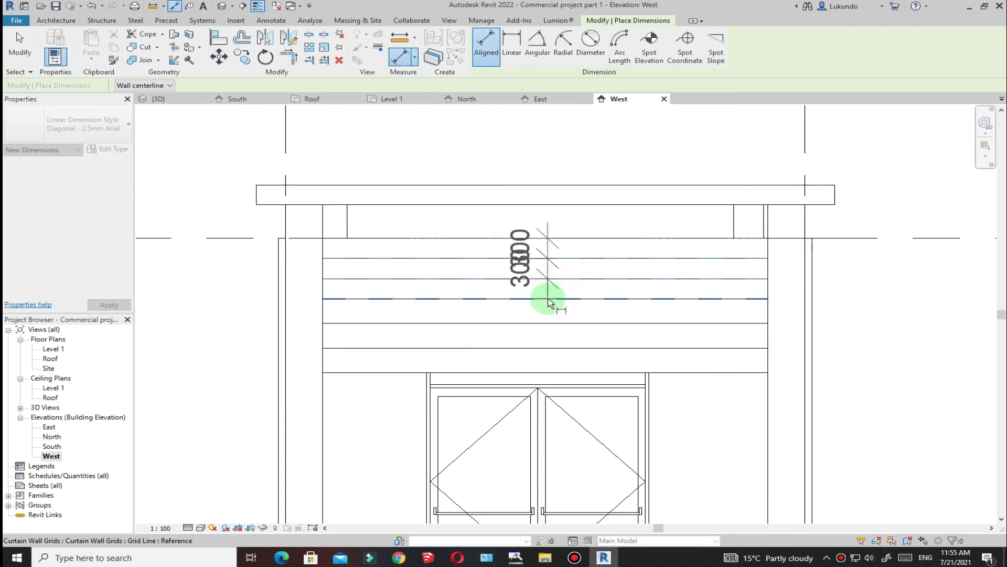
pyautogui.click(551, 323)
pyautogui.click(547, 347)
pyautogui.click(545, 371)
pyautogui.click(546, 153)
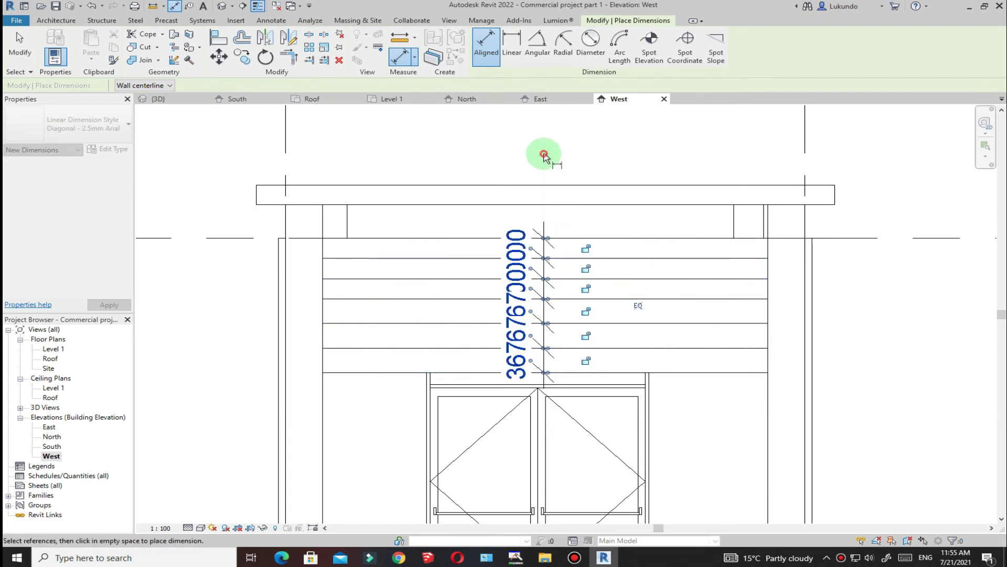
# Step: Apply the equality constraint to the dimension string so the railing's horizontal grid lines are evenly spaced
pyautogui.scroll(2, 629, 316)
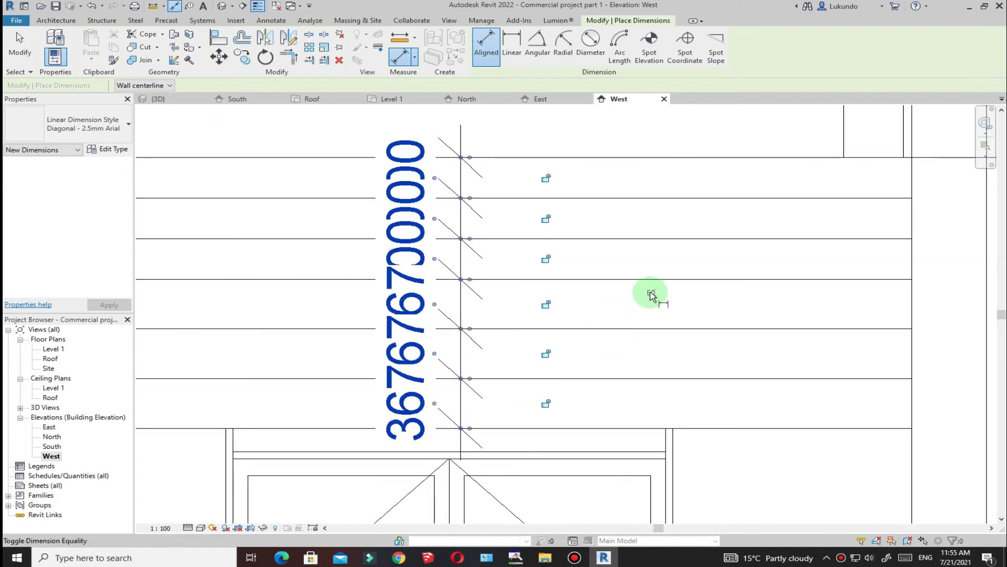
pyautogui.scroll(-2, 653, 294)
pyautogui.click(651, 297)
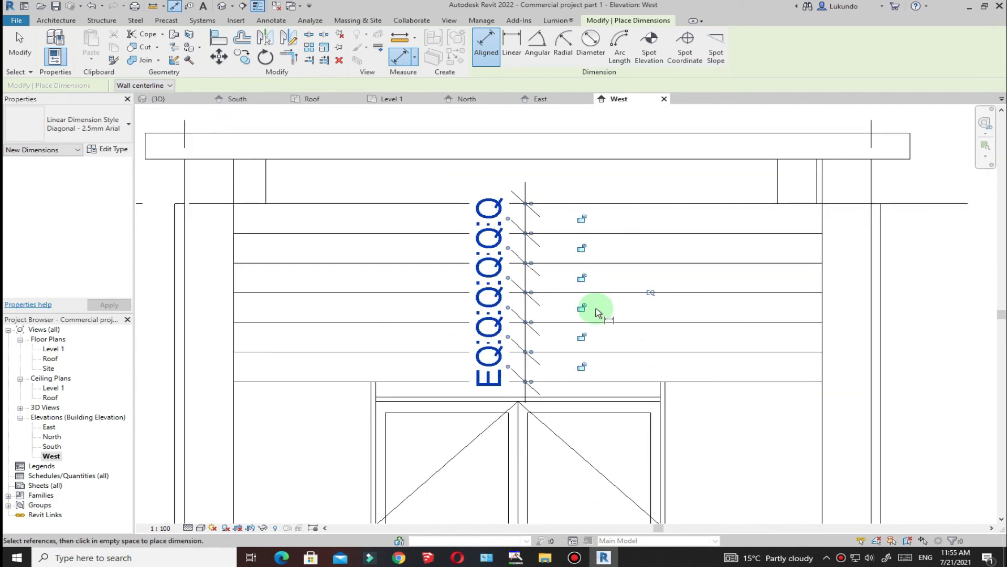
pyautogui.scroll(-2, 475, 238)
pyautogui.click(546, 285)
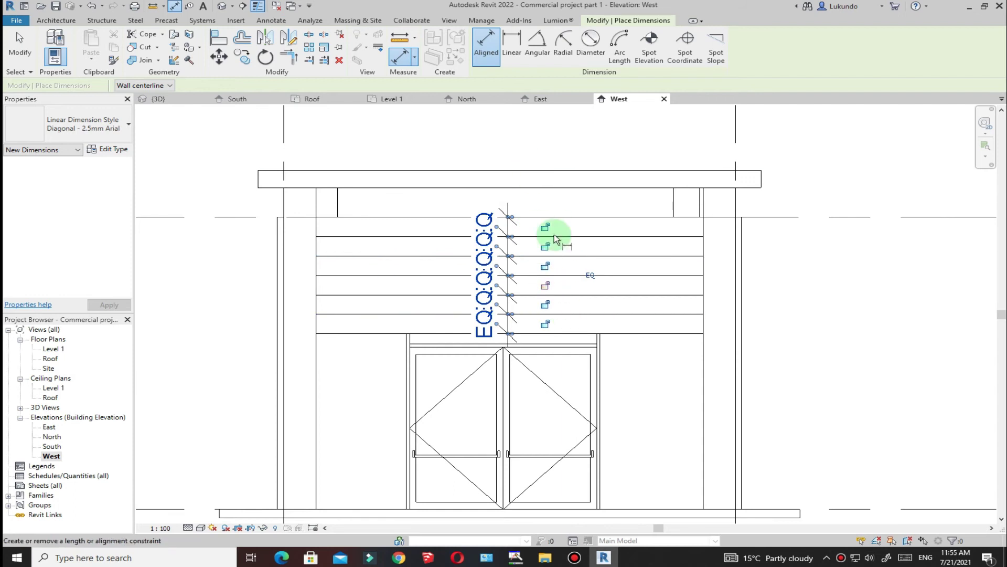
pyautogui.click(21, 50)
# Step: Delete the railing's EQ dimension string and remove its constraints with Unconstrain
pyautogui.click(481, 264)
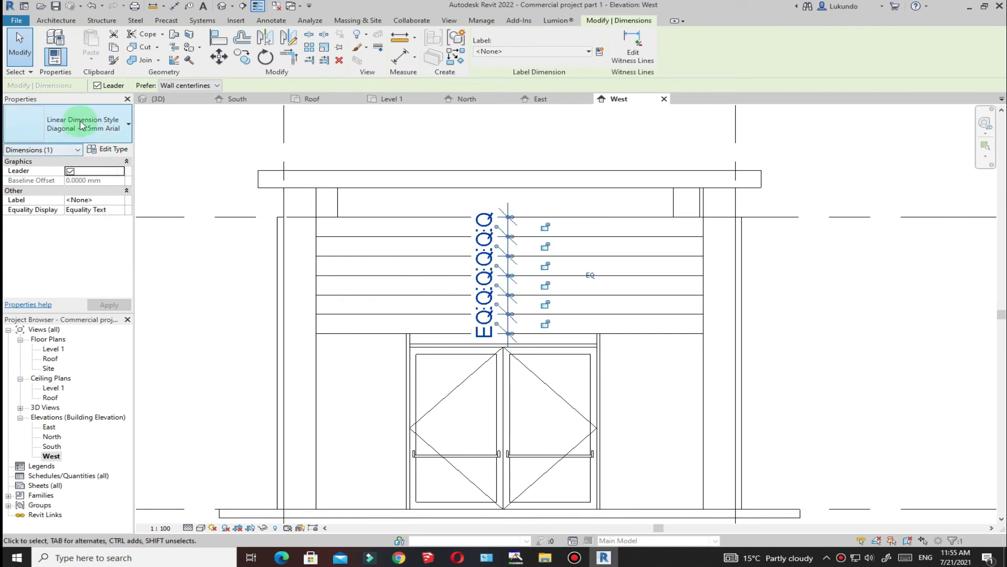
pyautogui.click(339, 61)
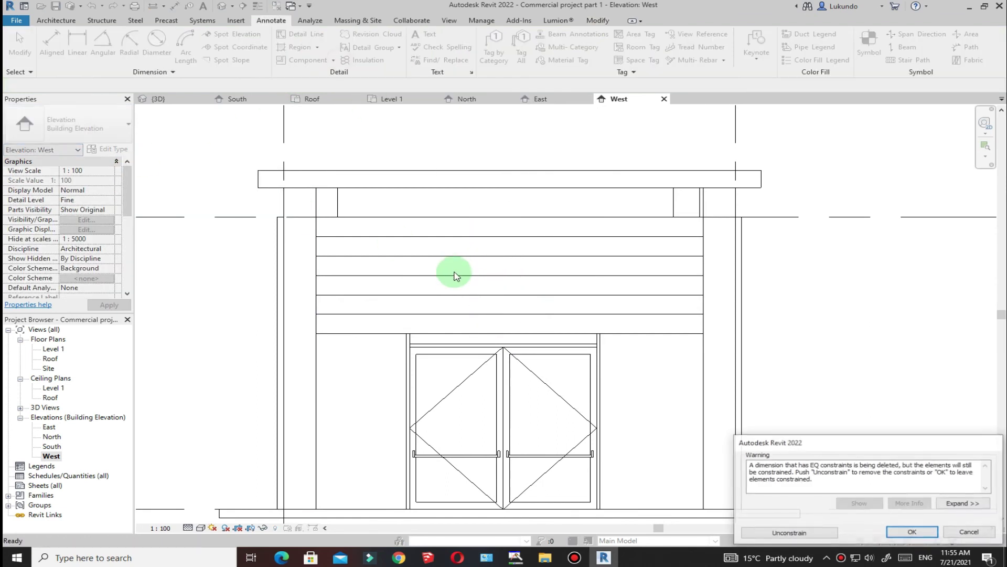
pyautogui.click(798, 533)
# Step: In the 3D view, place 50mm Radius circular mullions on the railing's upper edge, all five horizontal grid lines and its lower edge
pyautogui.click(156, 98)
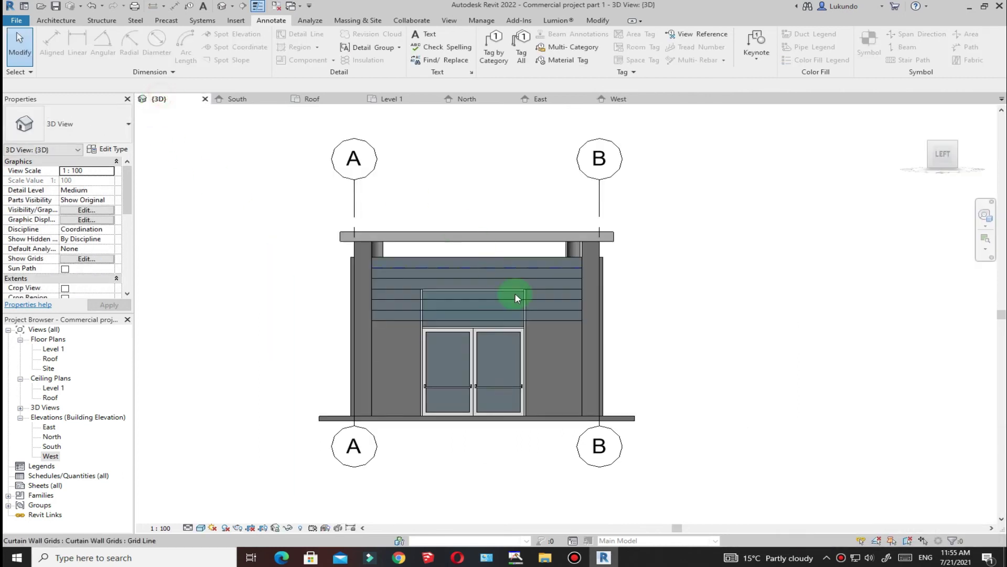
pyautogui.scroll(3, 521, 305)
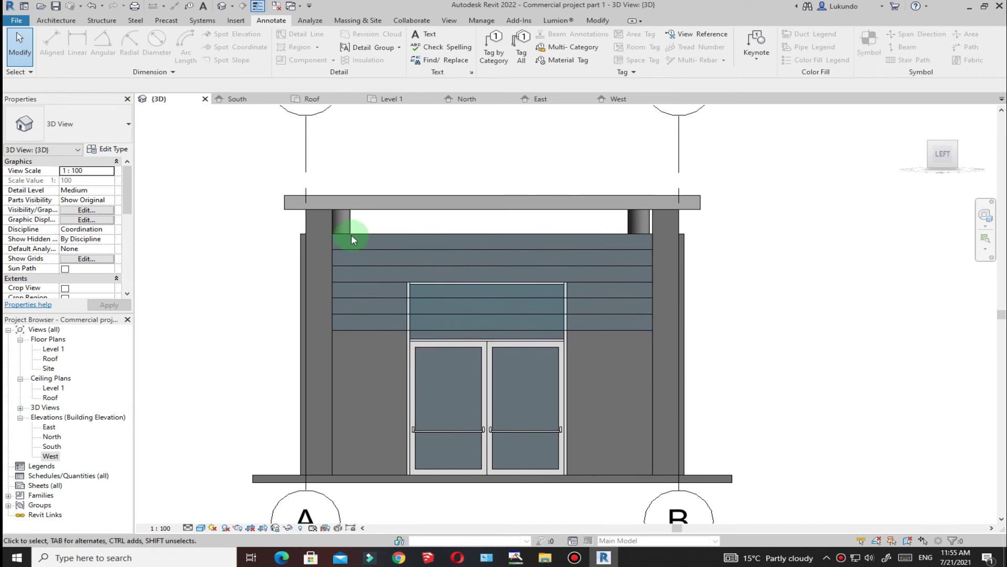
pyautogui.scroll(1, 551, 259)
pyautogui.scroll(-2, 426, 258)
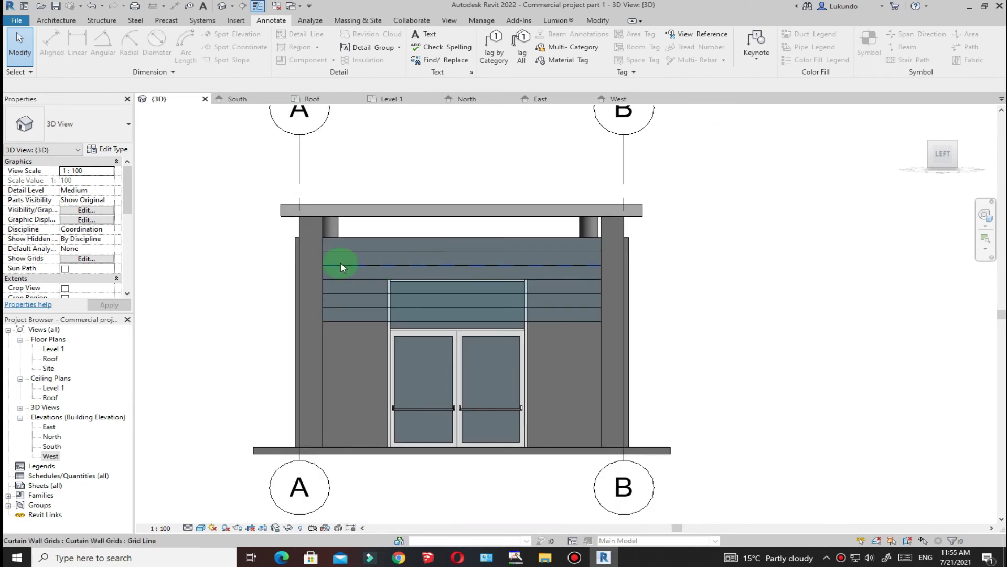
pyautogui.click(51, 21)
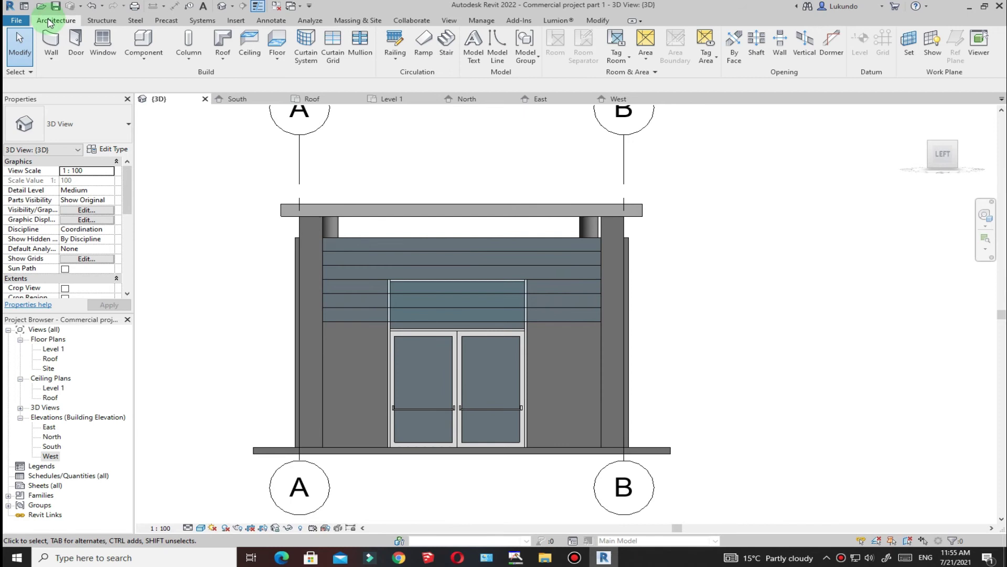
pyautogui.click(367, 63)
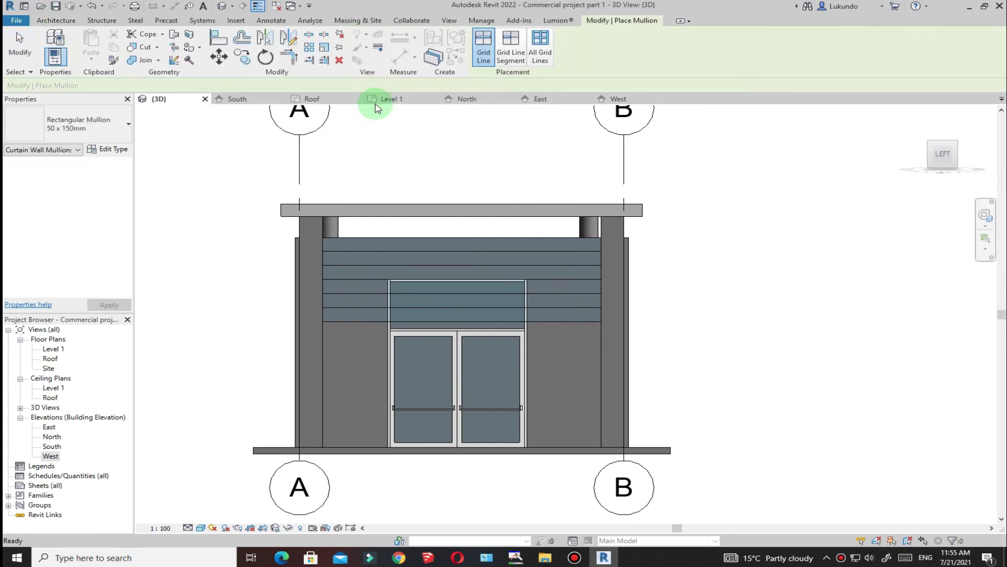
pyautogui.click(120, 126)
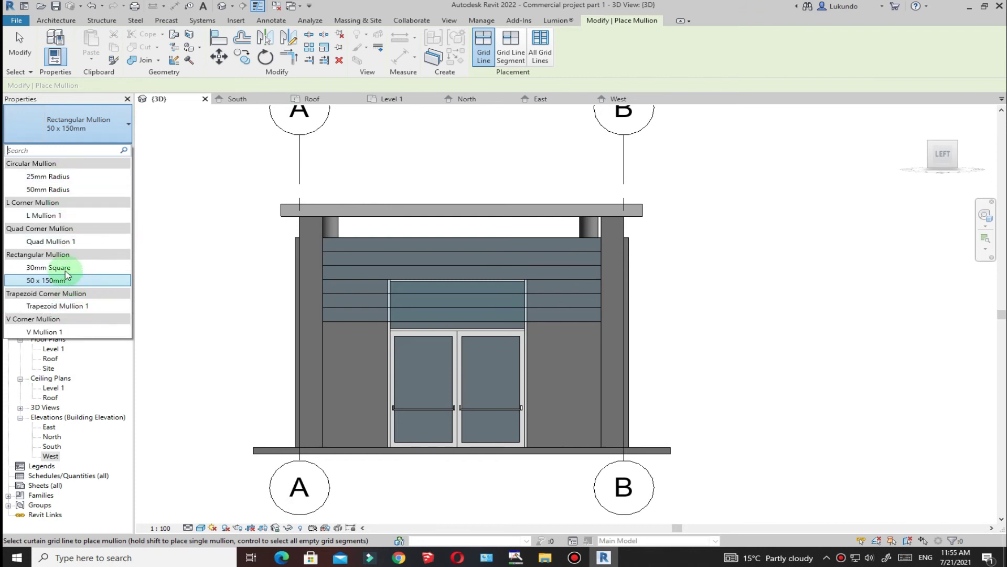
pyautogui.click(43, 190)
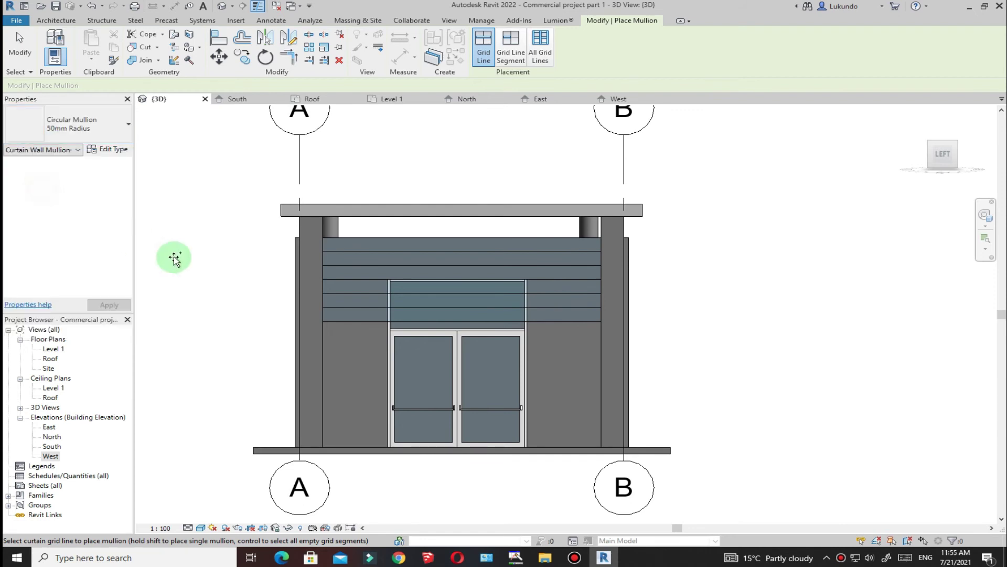
pyautogui.click(438, 240)
pyautogui.click(441, 254)
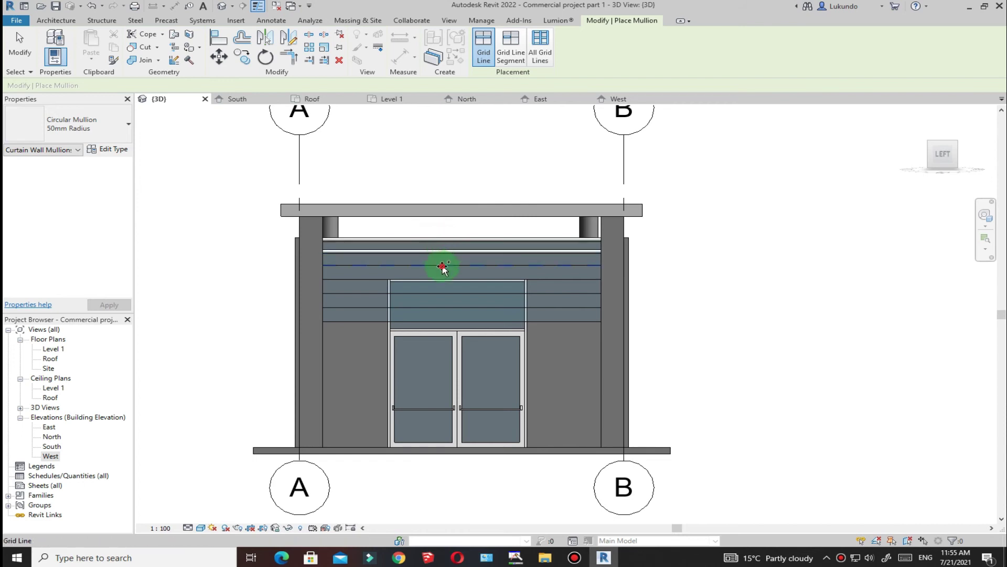
pyautogui.click(442, 266)
pyautogui.click(443, 279)
pyautogui.click(449, 293)
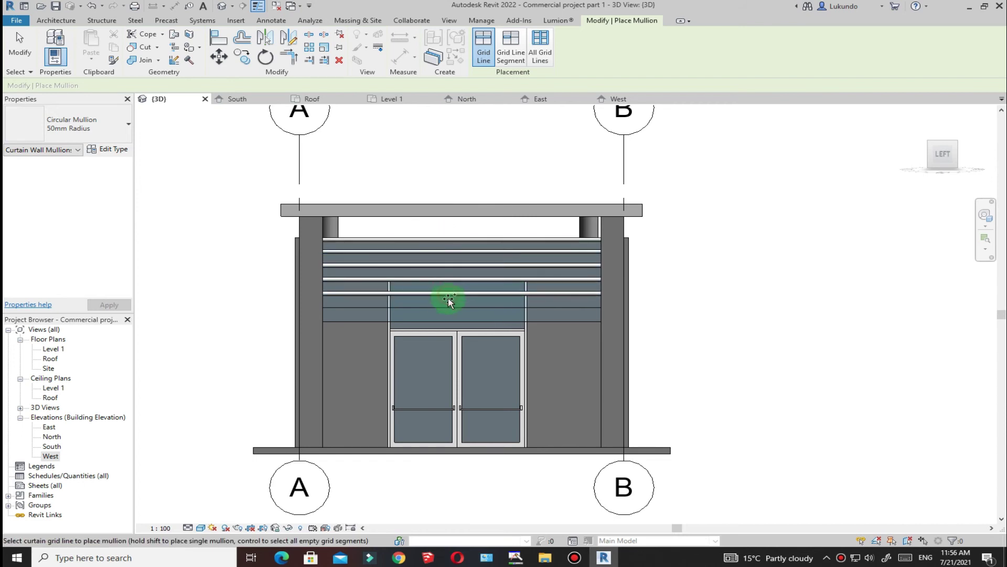
pyautogui.click(450, 306)
pyautogui.click(451, 319)
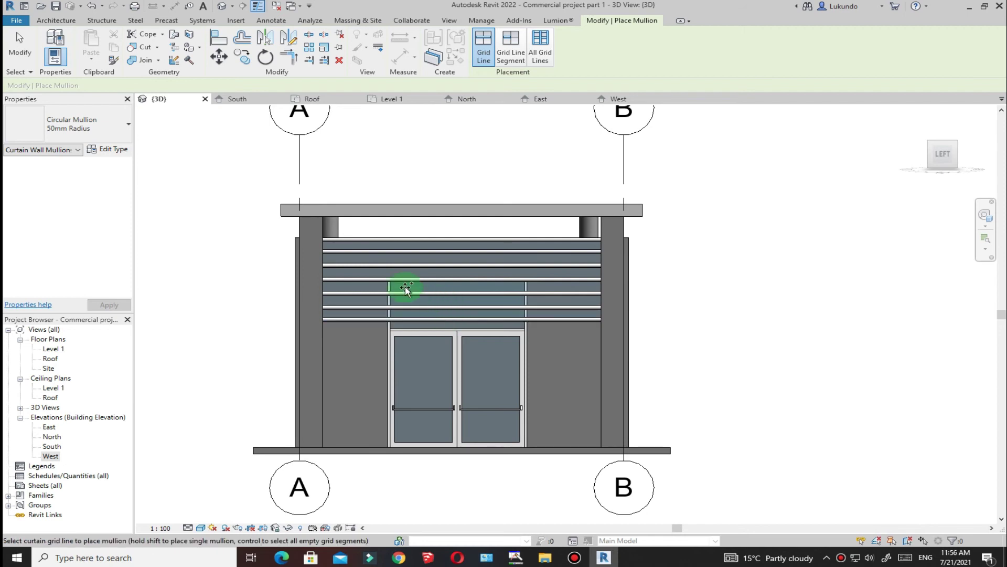
pyautogui.scroll(3, 398, 283)
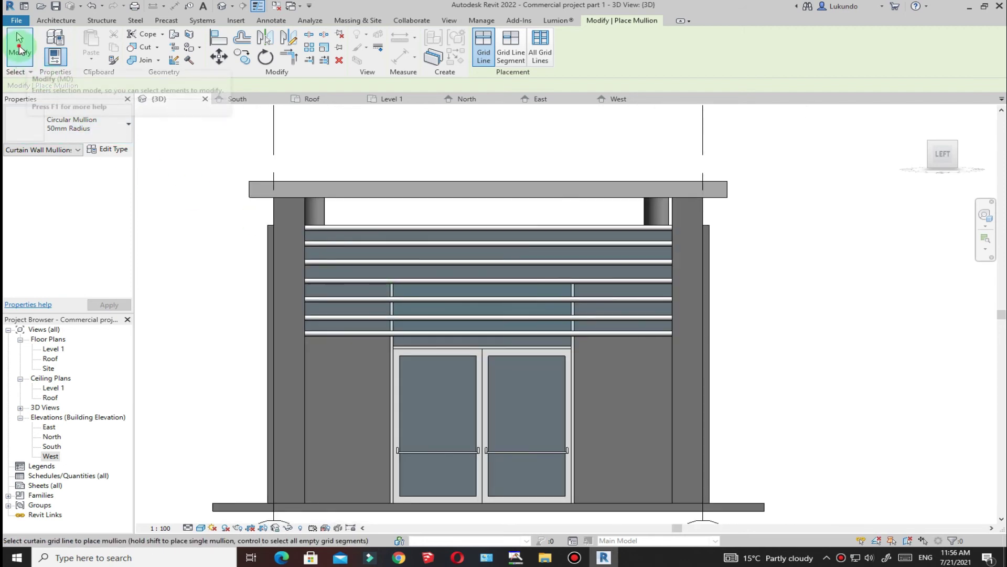
pyautogui.click(19, 50)
# Step: Examine the railing's mullions and glass panels beneath the canopy from several perspective angles, both close up and with the whole building
pyautogui.click(915, 114)
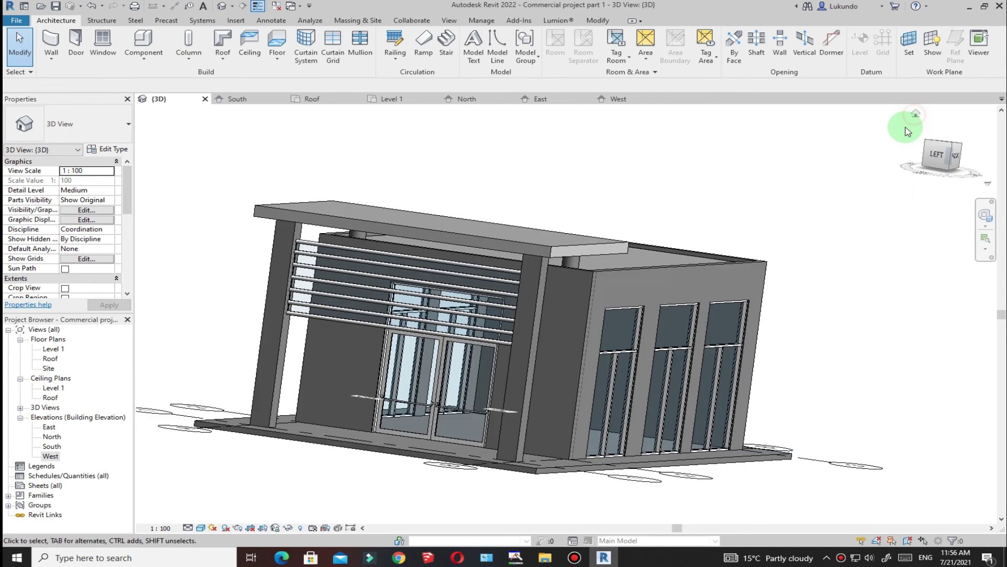
pyautogui.keyDown('shift'); pyautogui.moveTo(340, 328); pyautogui.dragTo(476, 302, button='middle'); pyautogui.keyUp('shift')
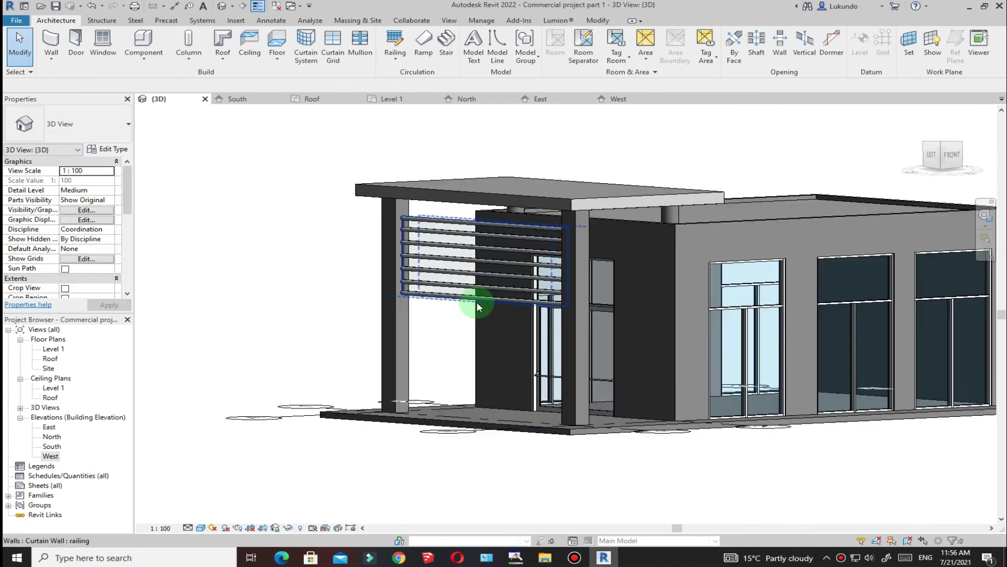
pyautogui.scroll(5, 416, 333)
pyautogui.scroll(-4, 420, 304)
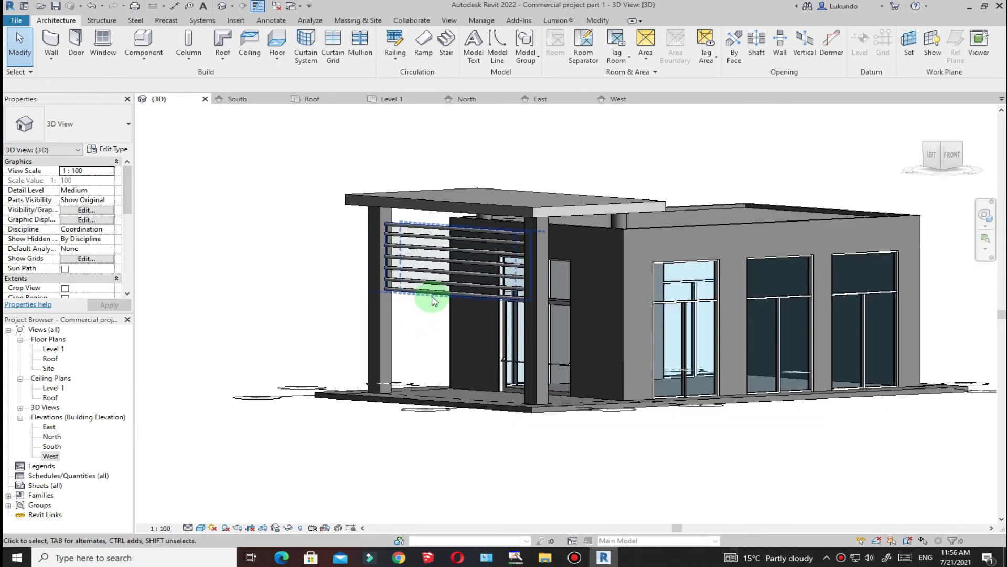
pyautogui.scroll(5, 420, 304)
pyautogui.scroll(-2, 408, 332)
pyautogui.scroll(-1, 408, 332)
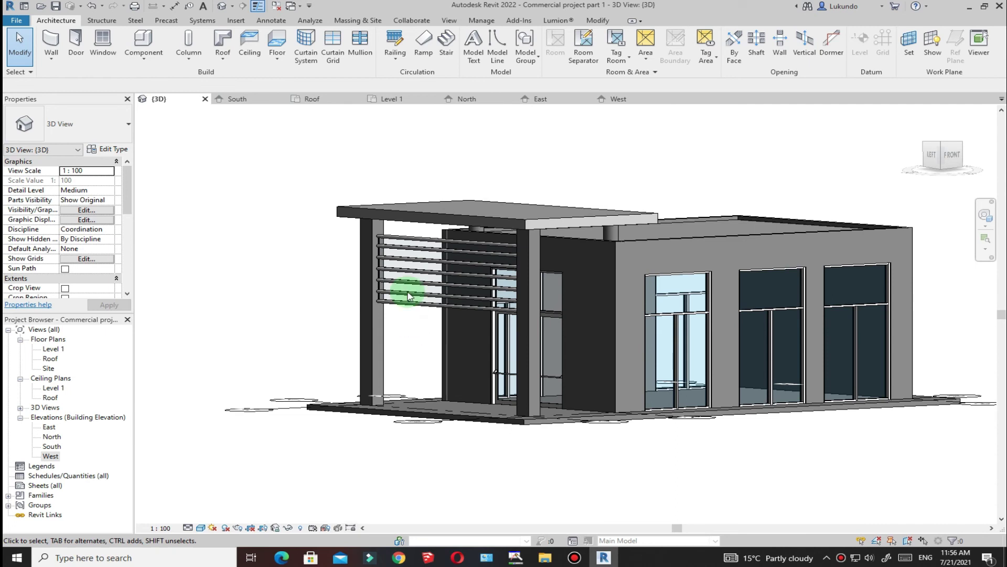
pyautogui.scroll(4, 404, 286)
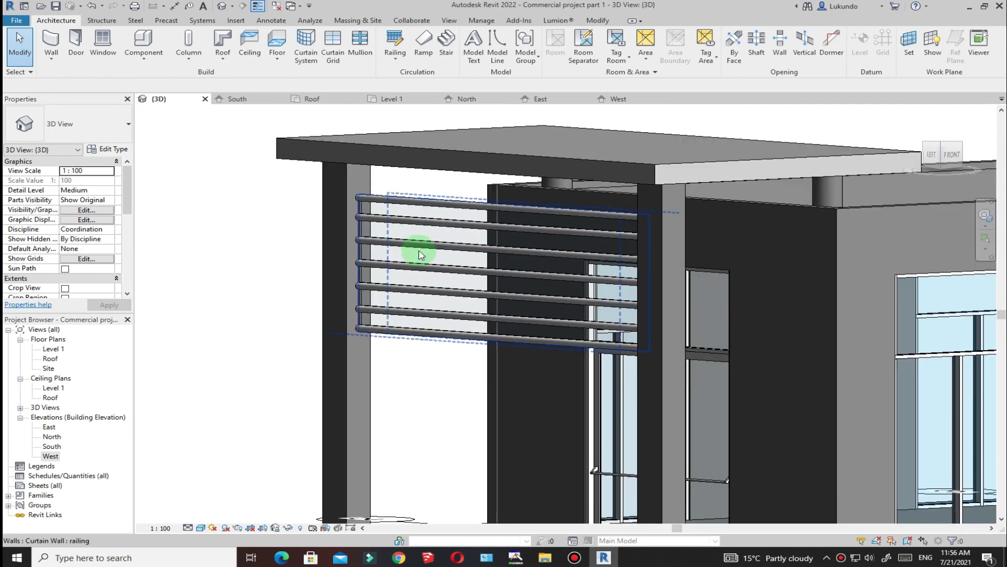
pyautogui.scroll(-1, 420, 268)
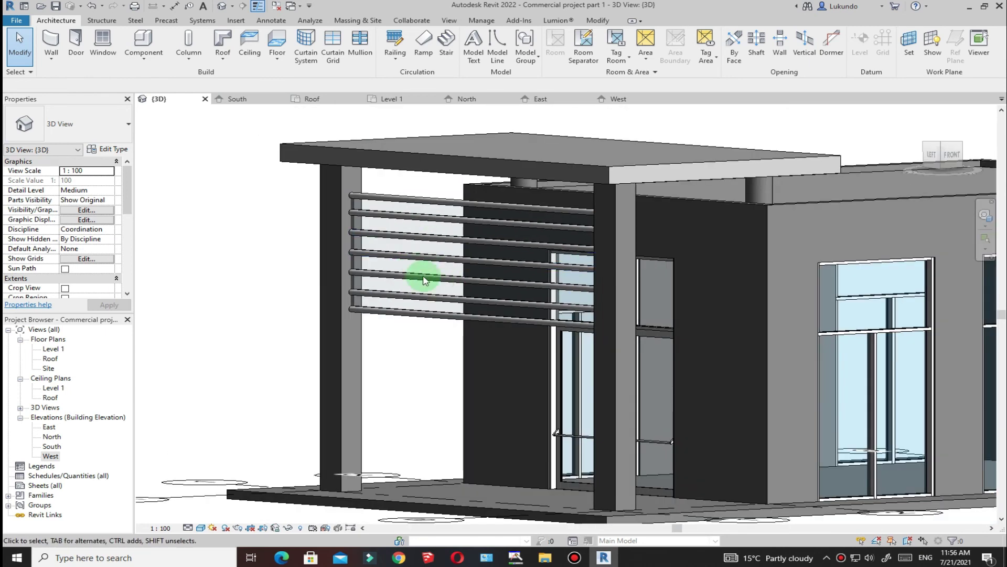
pyautogui.scroll(-4, 420, 281)
pyautogui.keyDown('shift'); pyautogui.moveTo(603, 128); pyautogui.dragTo(545, 161, button='middle'); pyautogui.keyUp('shift')
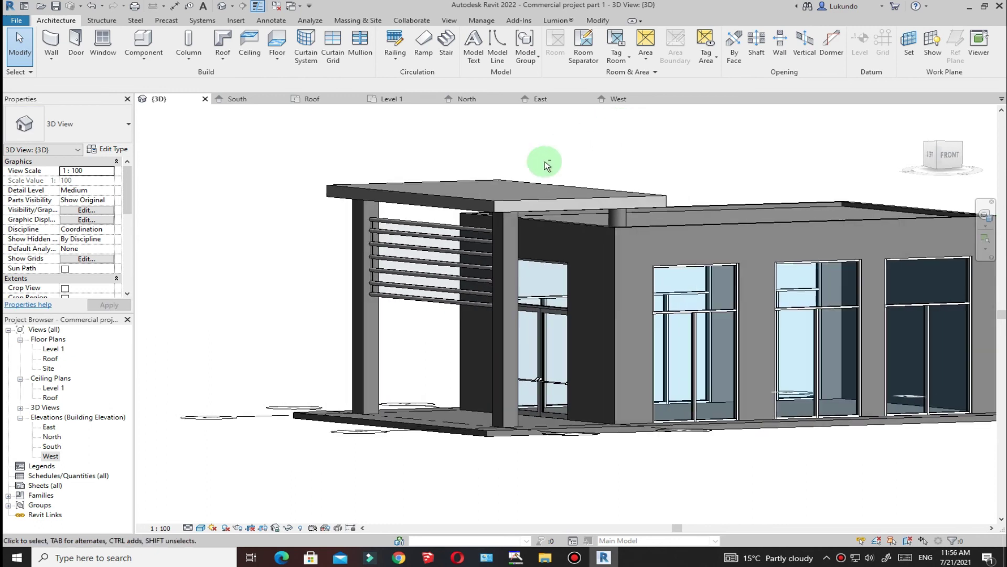
# Step: Delete the circular mullion along the railing's lower edge
pyautogui.scroll(2, 386, 292)
pyautogui.scroll(3, 442, 306)
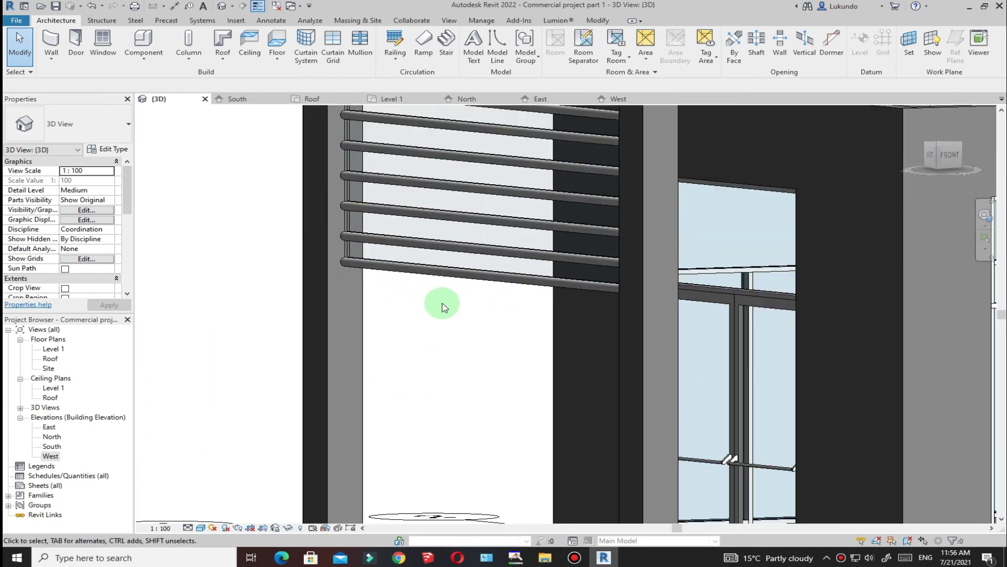
pyautogui.click(443, 273)
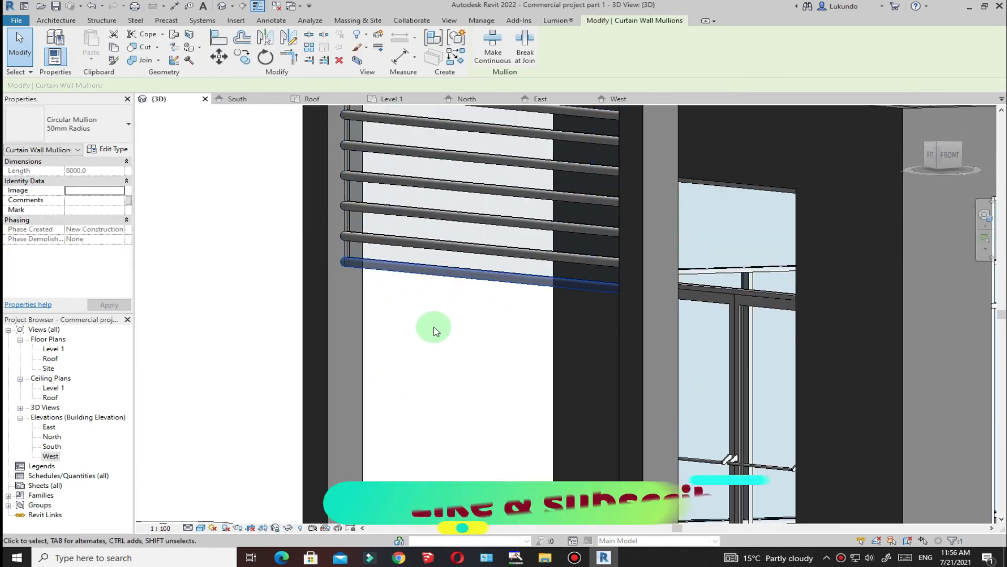
pyautogui.click(339, 60)
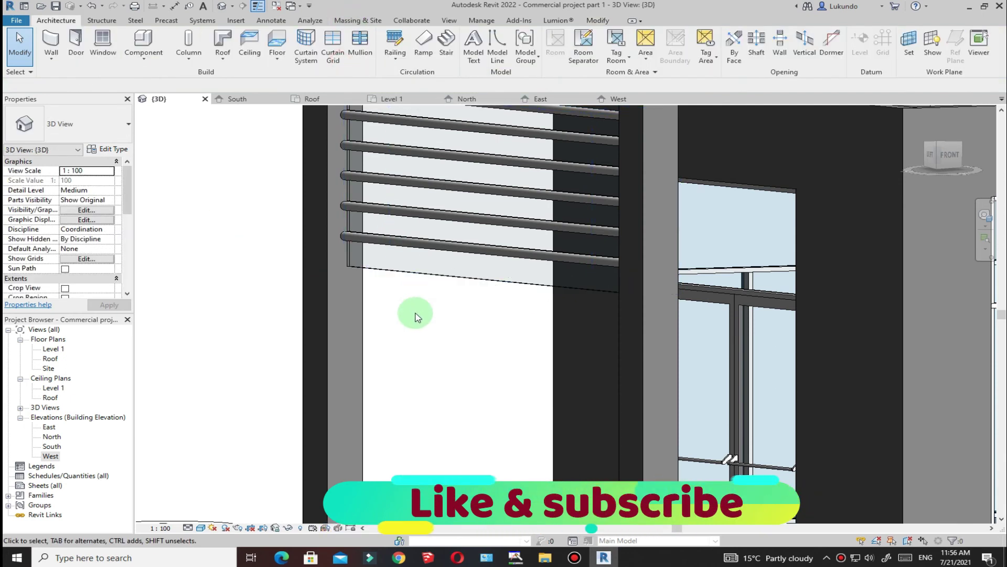
# Step: Change the railing's topmost glazed panel to the Empty System Panel type Empty
pyautogui.scroll(-4, 371, 285)
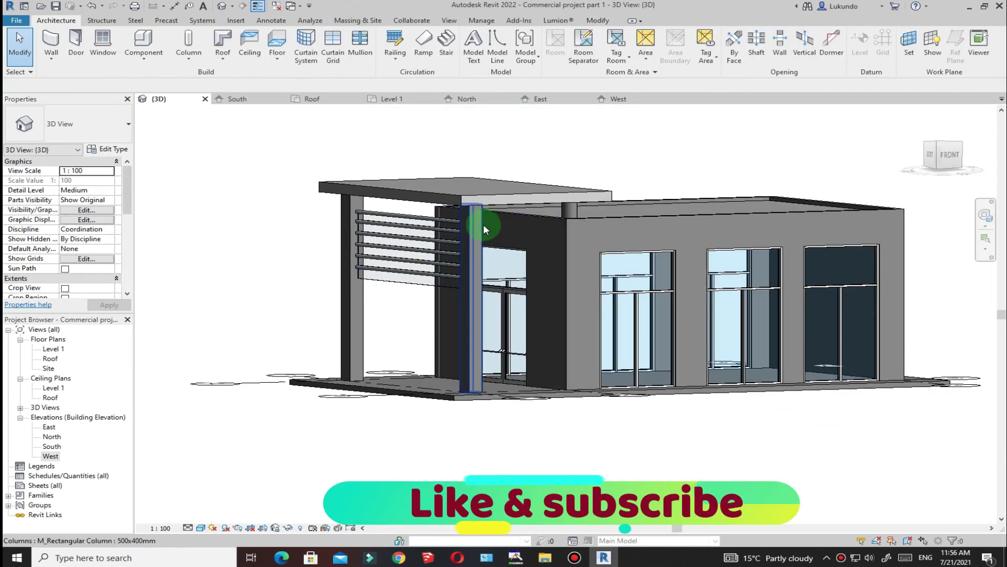
pyautogui.scroll(2, 371, 213)
pyautogui.scroll(2, 345, 320)
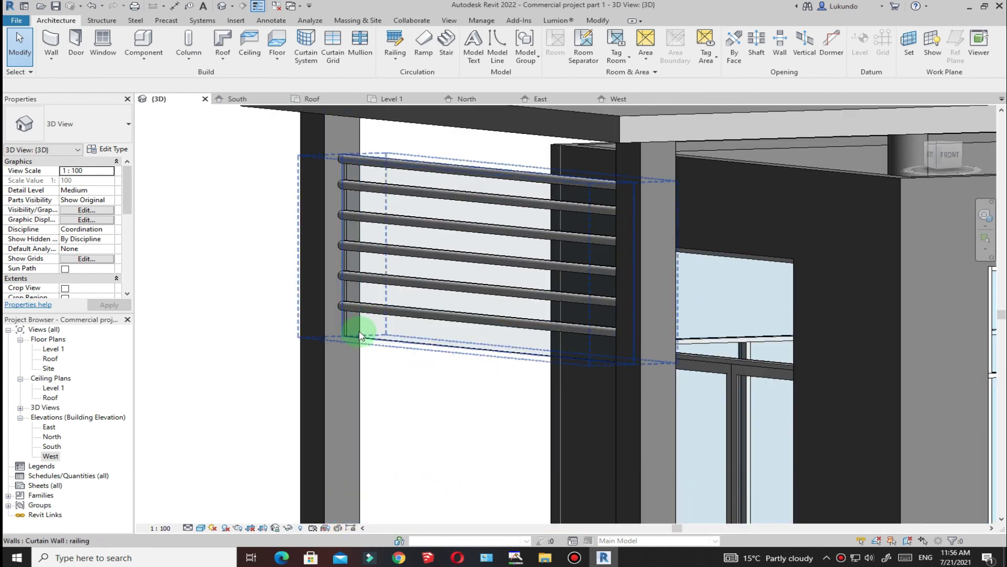
pyautogui.scroll(-3, 359, 336)
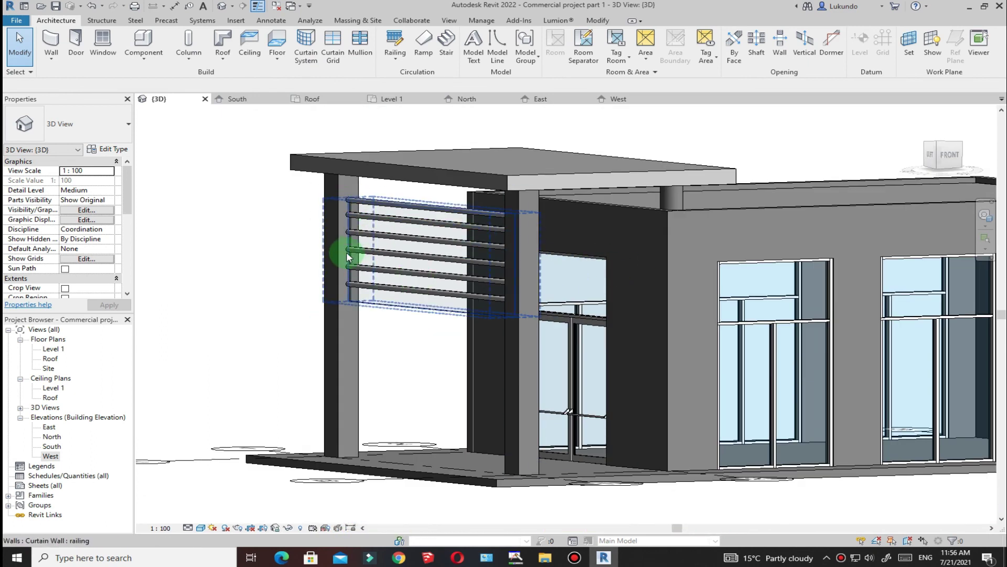
pyautogui.scroll(2, 348, 257)
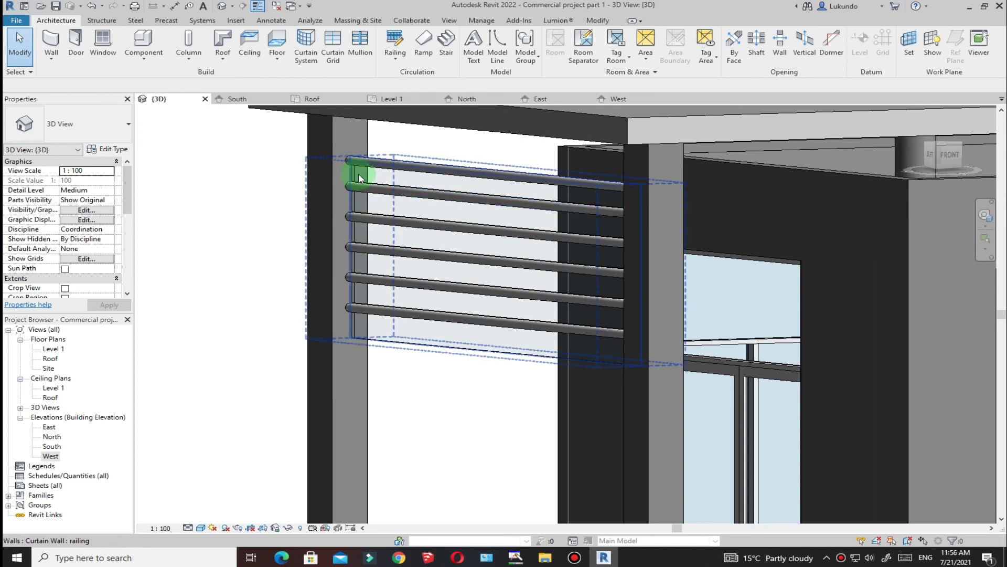
pyautogui.press('Tab')
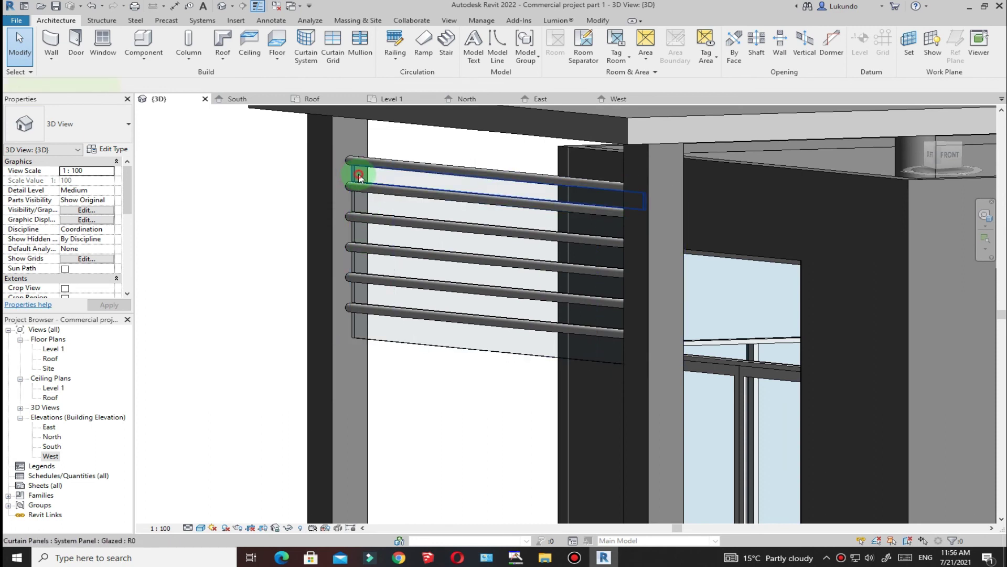
pyautogui.click(359, 178)
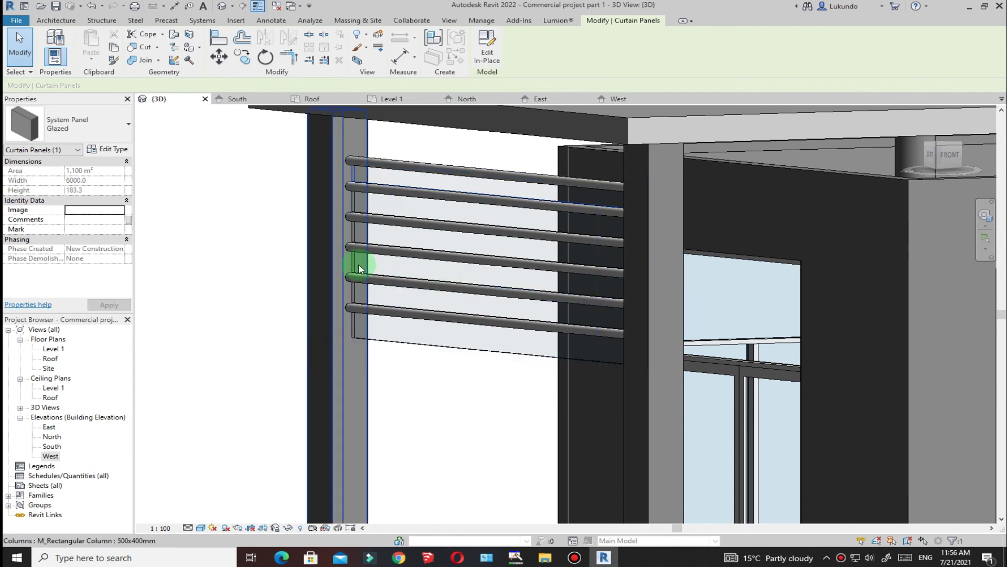
pyautogui.scroll(-3, 353, 261)
pyautogui.scroll(3, 362, 217)
pyautogui.scroll(2, 363, 219)
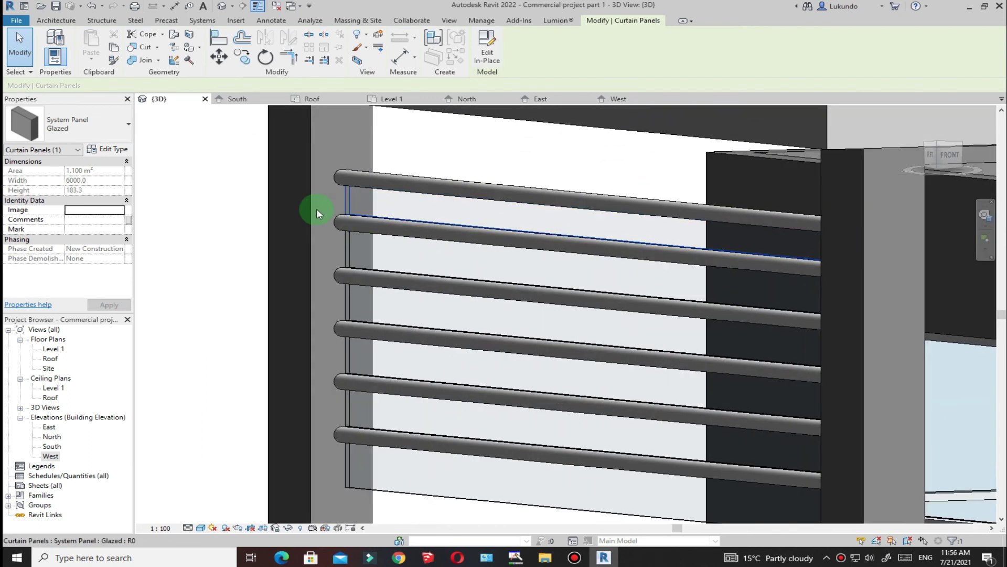
pyautogui.click(128, 125)
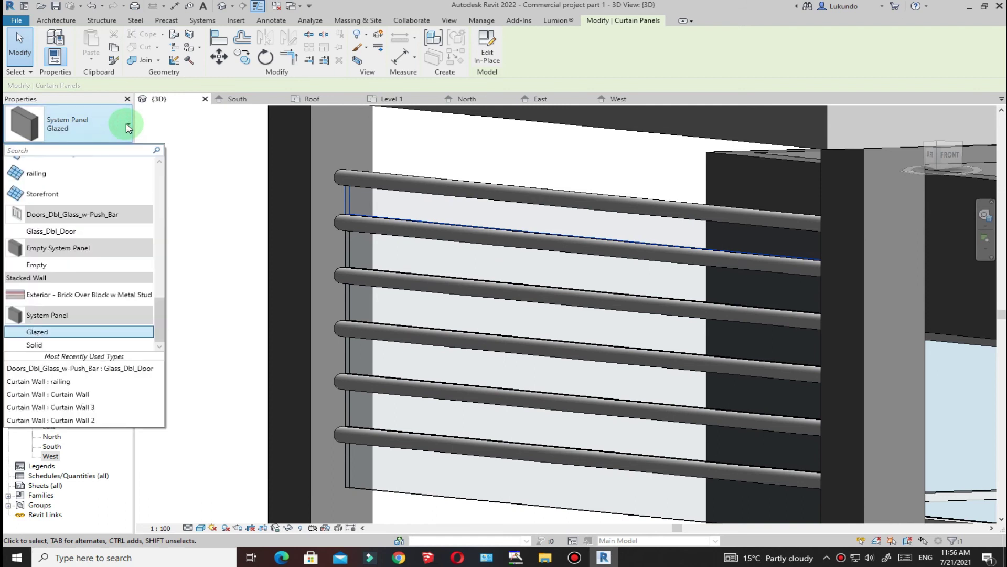
pyautogui.click(37, 264)
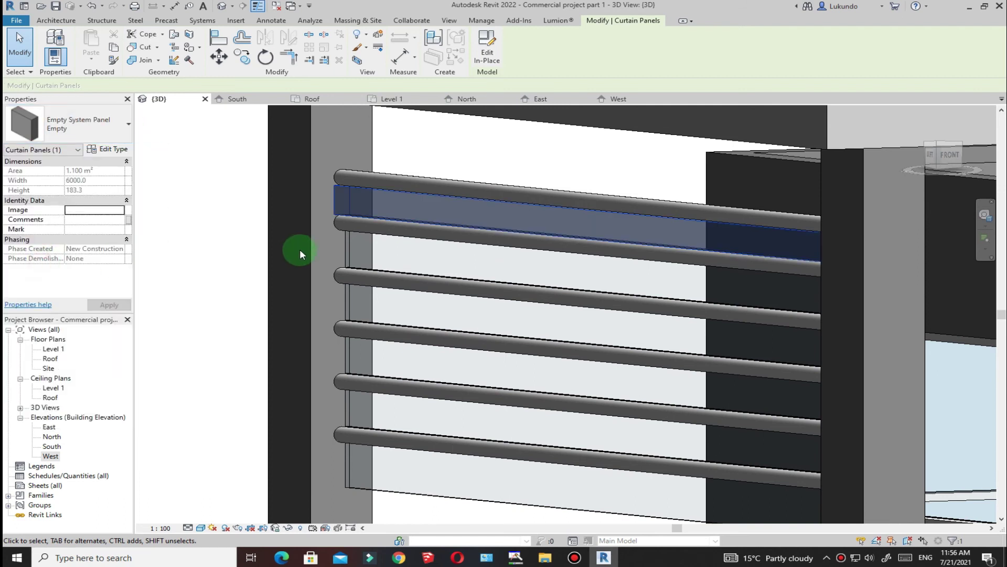
pyautogui.click(126, 126)
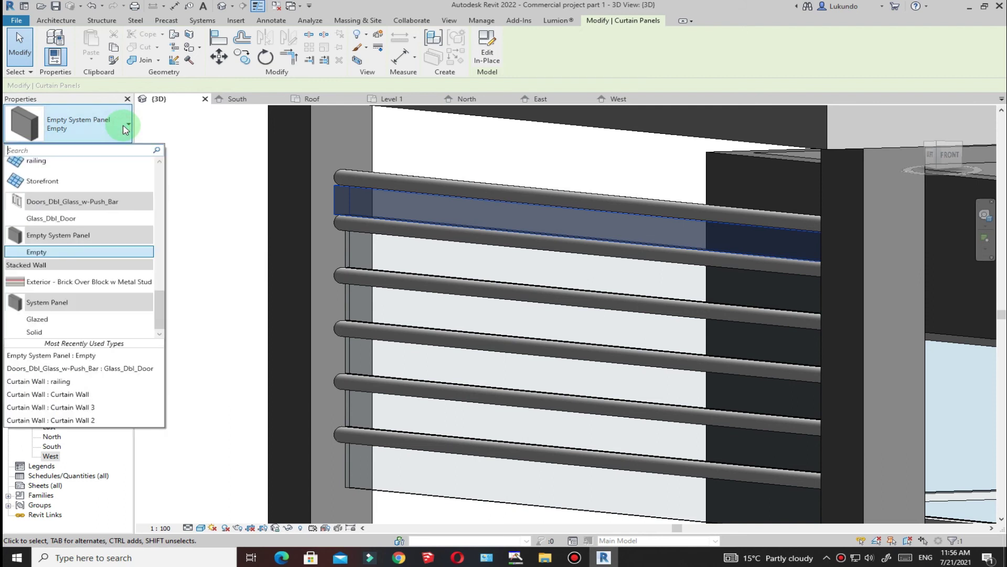
pyautogui.click(42, 251)
pyautogui.click(183, 194)
# Step: Change the second glazed panel from the top of the railing to the Empty panel type
pyautogui.scroll(-3, 428, 207)
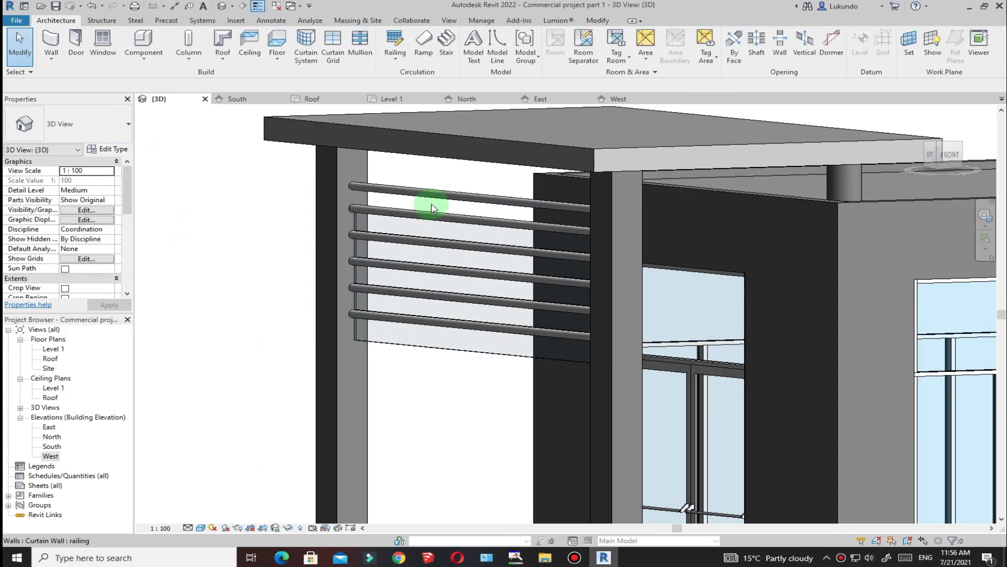
pyautogui.scroll(3, 373, 230)
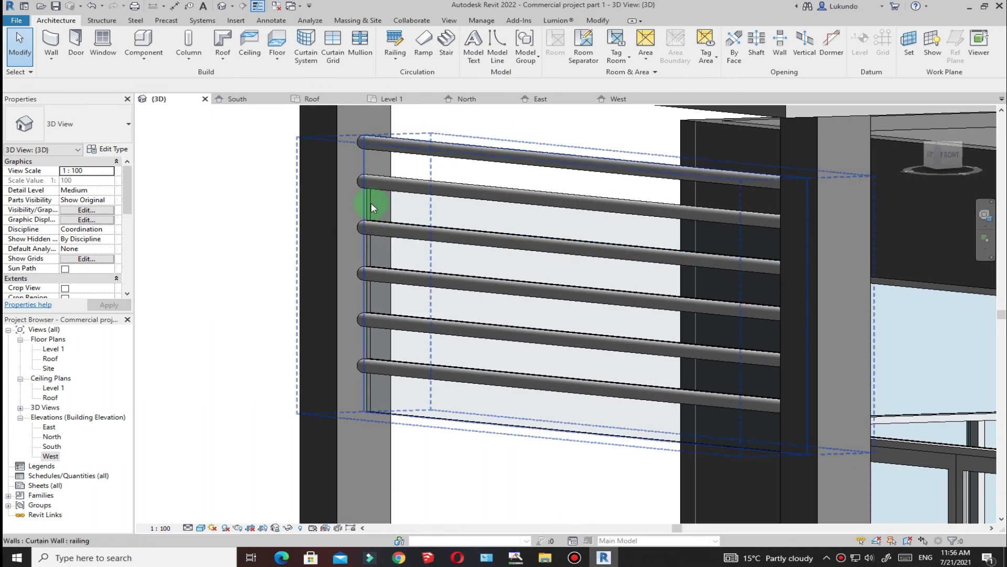
pyautogui.click(371, 206)
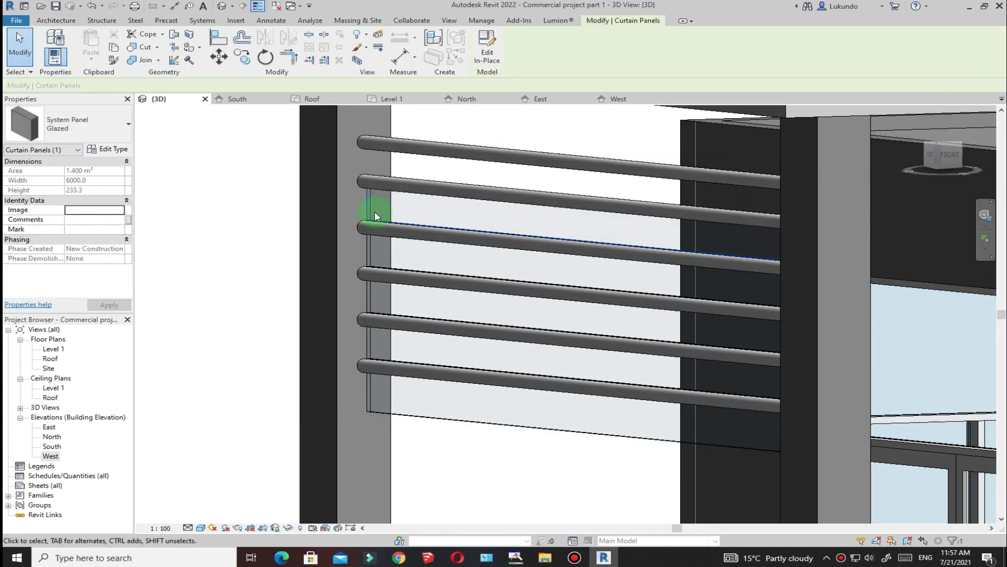
pyautogui.click(127, 123)
pyautogui.scroll(2, 79, 210)
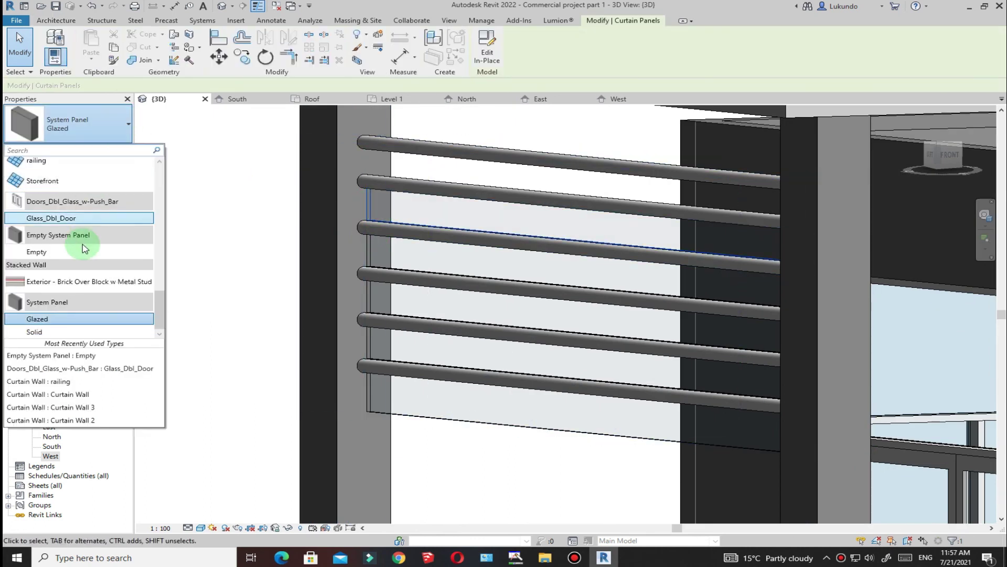
pyautogui.click(39, 250)
pyautogui.click(234, 220)
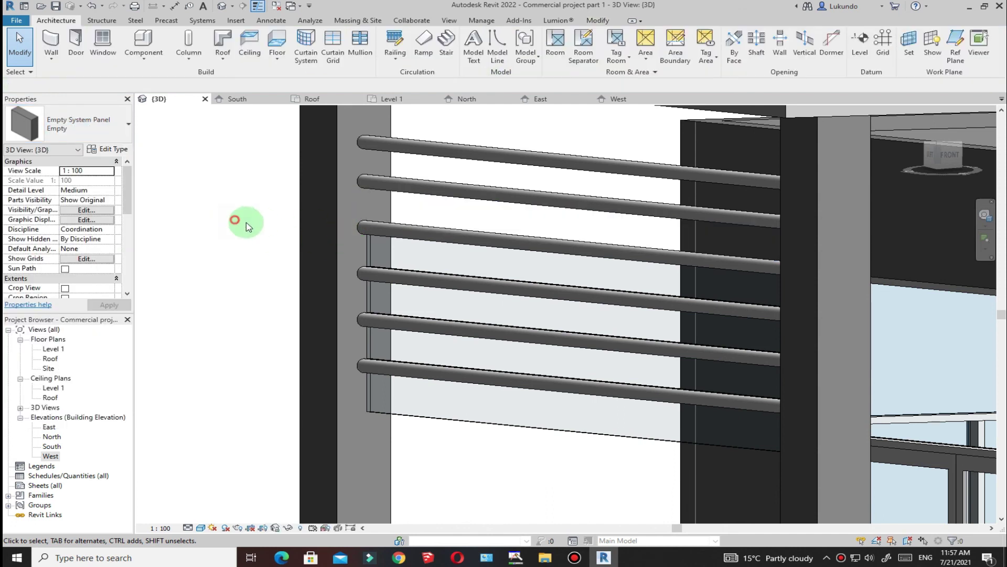
# Step: Set the railing's third panel from the top, between the third and fourth mullions, to Empty
pyautogui.click(368, 247)
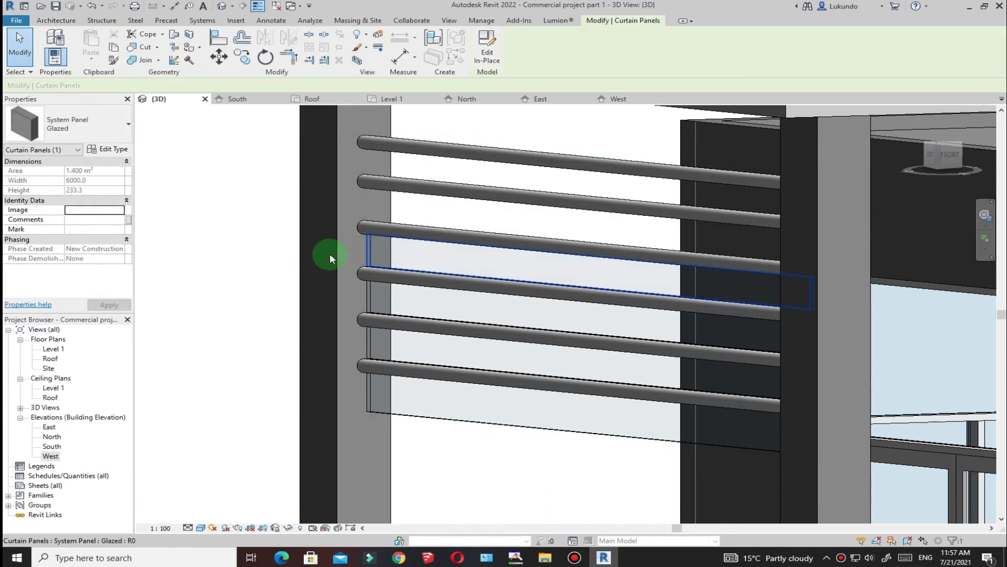
pyautogui.click(120, 125)
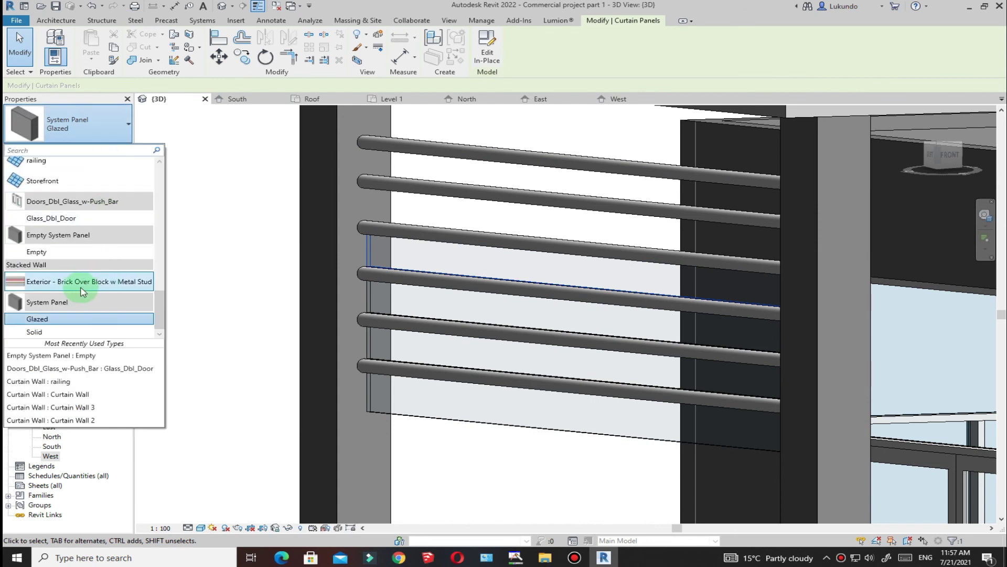
pyautogui.click(39, 252)
pyautogui.click(222, 232)
# Step: Replace the glazed panel between the railing's fourth and fifth mullions with the Empty panel type
pyautogui.press('Tab')
pyautogui.click(371, 300)
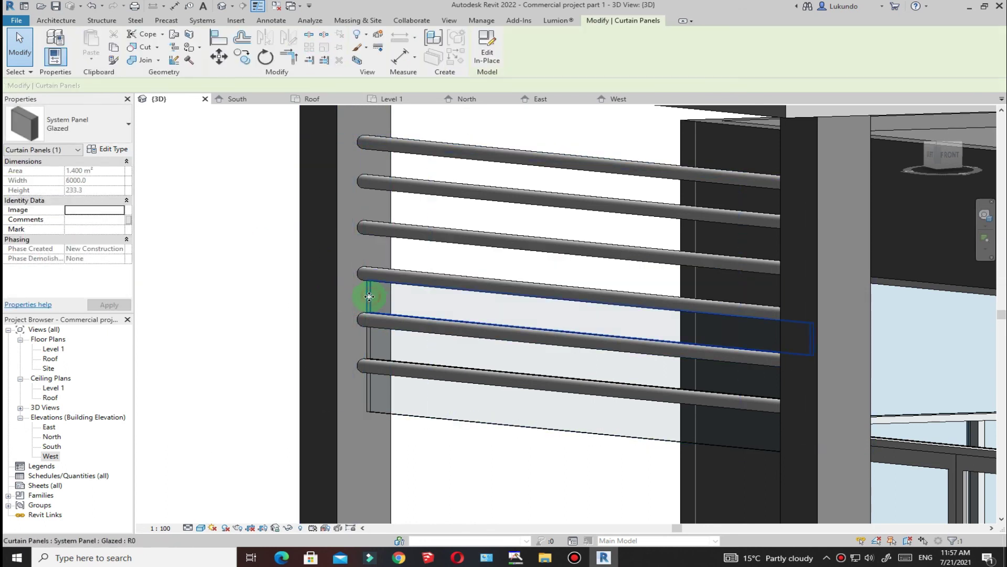
pyautogui.click(128, 137)
pyautogui.scroll(3, 86, 266)
pyautogui.click(498, 337)
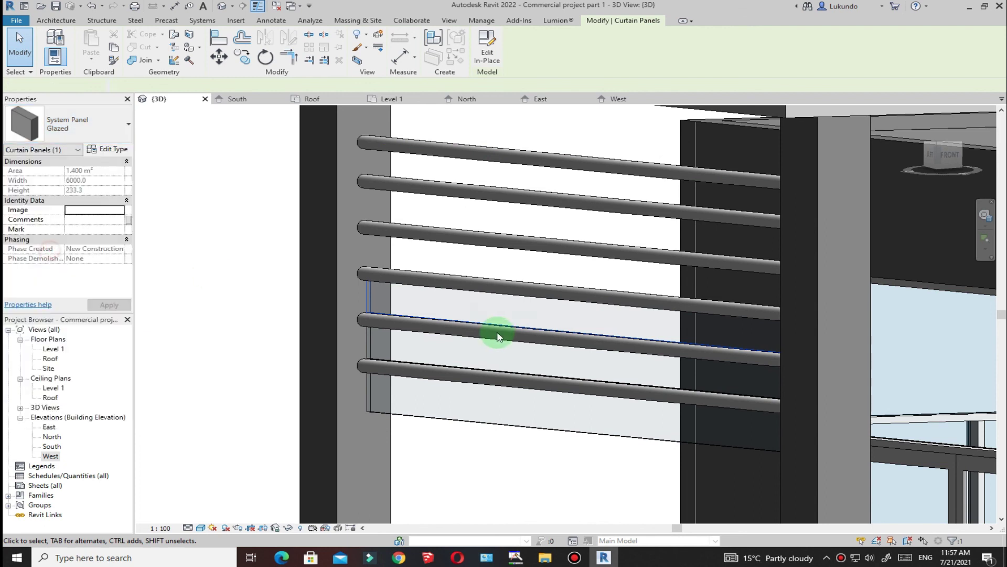
pyautogui.click(265, 315)
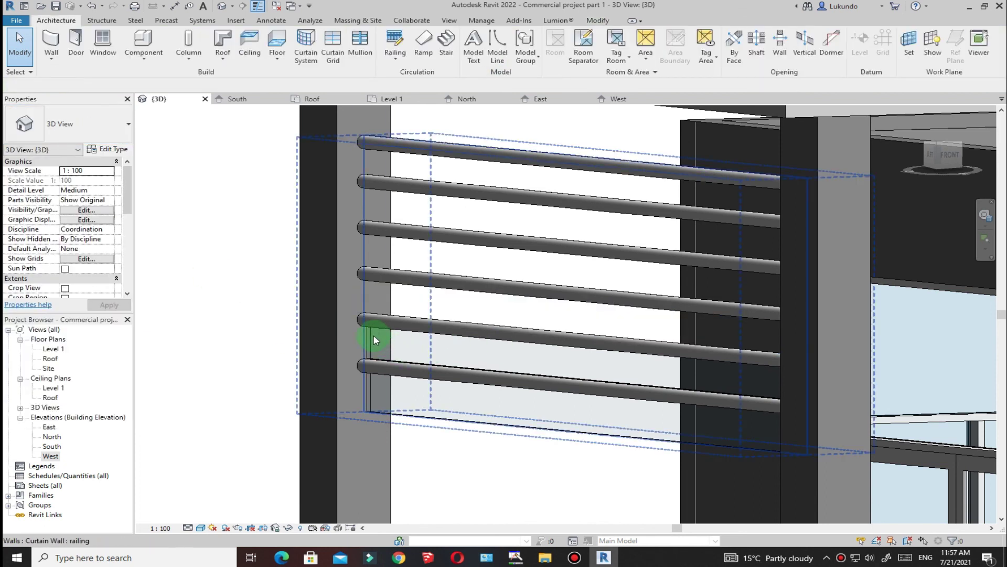
# Step: Switch the glazed panel between the railing's two lowest mullions to the Empty panel type
pyautogui.press('Tab')
pyautogui.click(373, 336)
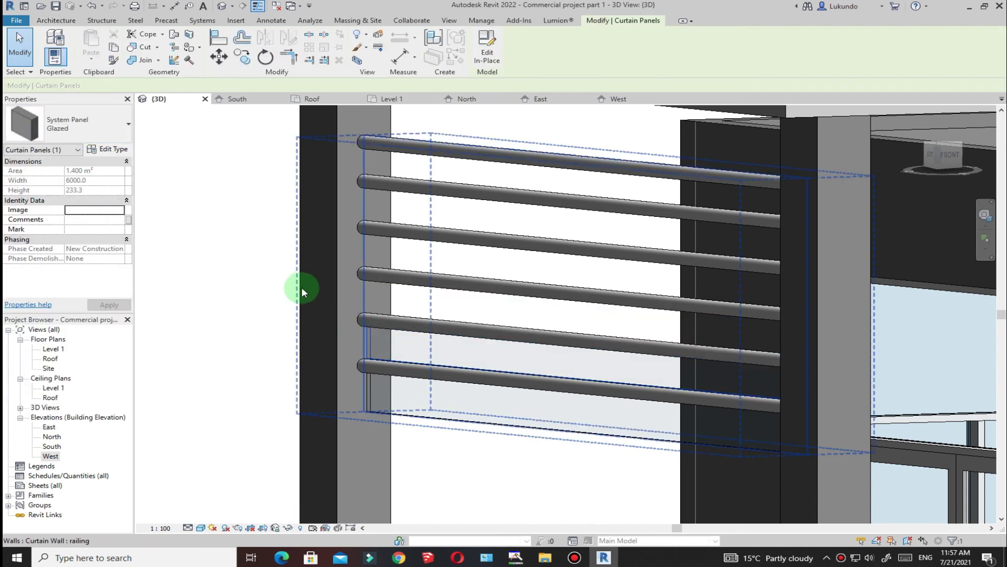
pyautogui.click(126, 124)
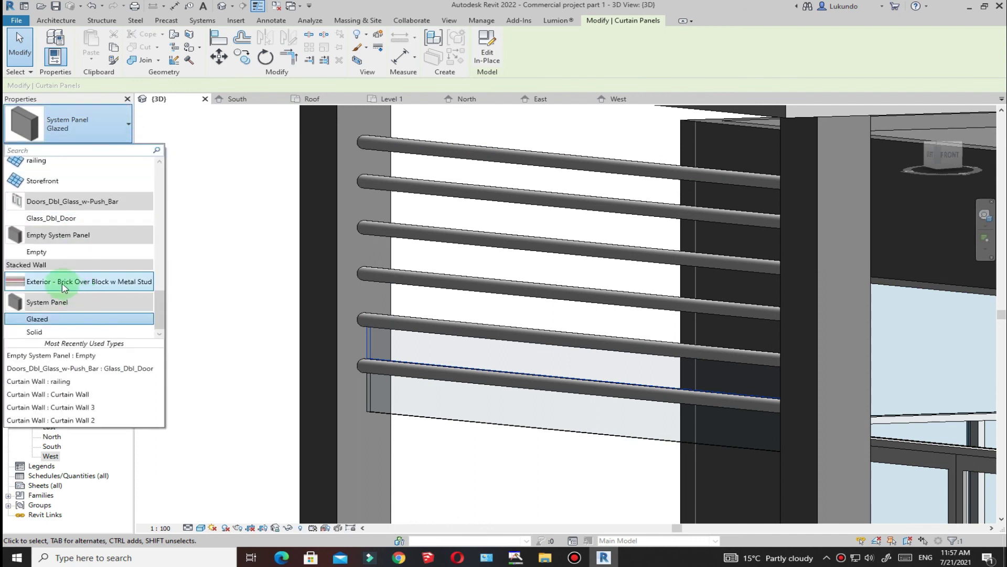
pyautogui.click(36, 252)
pyautogui.click(384, 420)
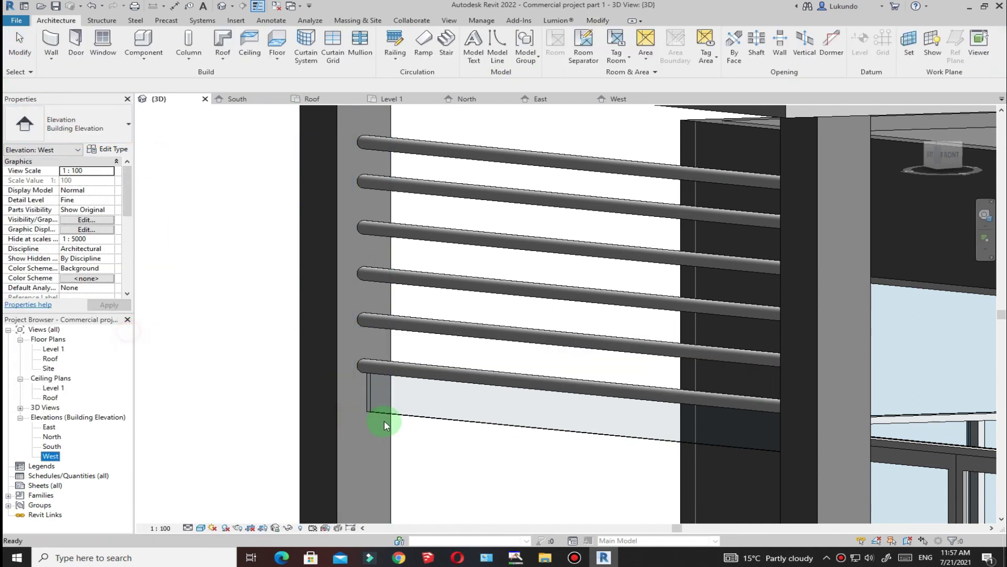
# Step: Change the last glazed panel, below the railing's lowest mullion, to the Empty System Panel type
pyautogui.scroll(-3, 379, 277)
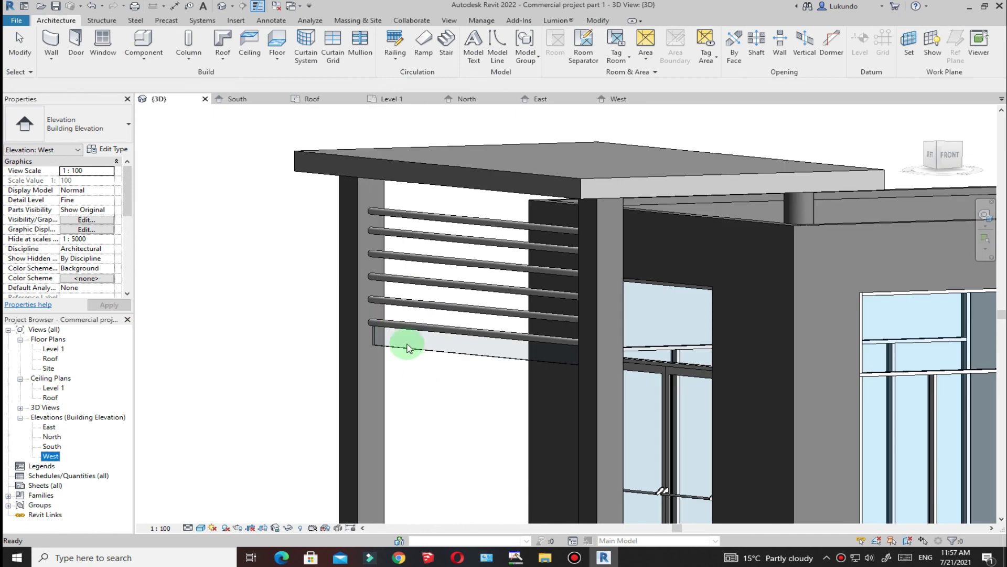
pyautogui.click(400, 348)
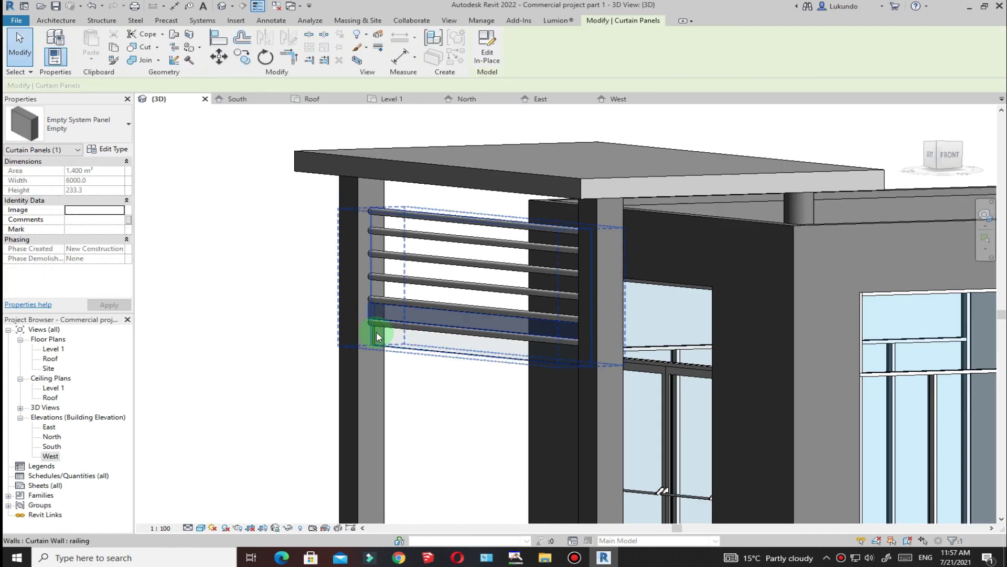
pyautogui.press('Tab')
pyautogui.click(378, 336)
pyautogui.click(128, 125)
pyautogui.click(53, 251)
pyautogui.click(252, 299)
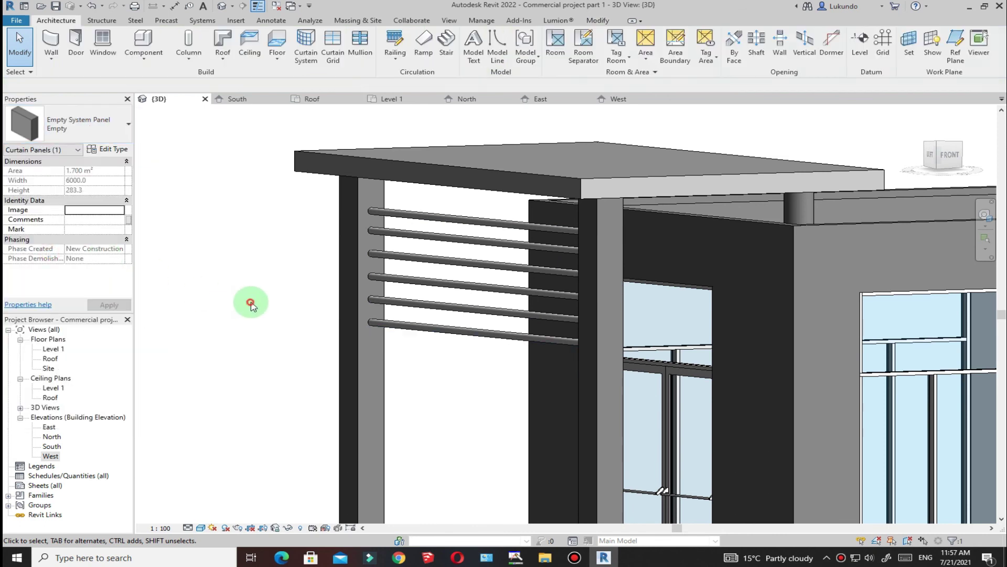
# Step: Examine the whole building with the open railing under the canopy from several perspective angles
pyautogui.scroll(-5, 338, 256)
pyautogui.keyDown('shift'); pyautogui.moveTo(646, 241); pyautogui.dragTo(629, 209, button='middle'); pyautogui.keyUp('shift')
pyautogui.scroll(4, 479, 216)
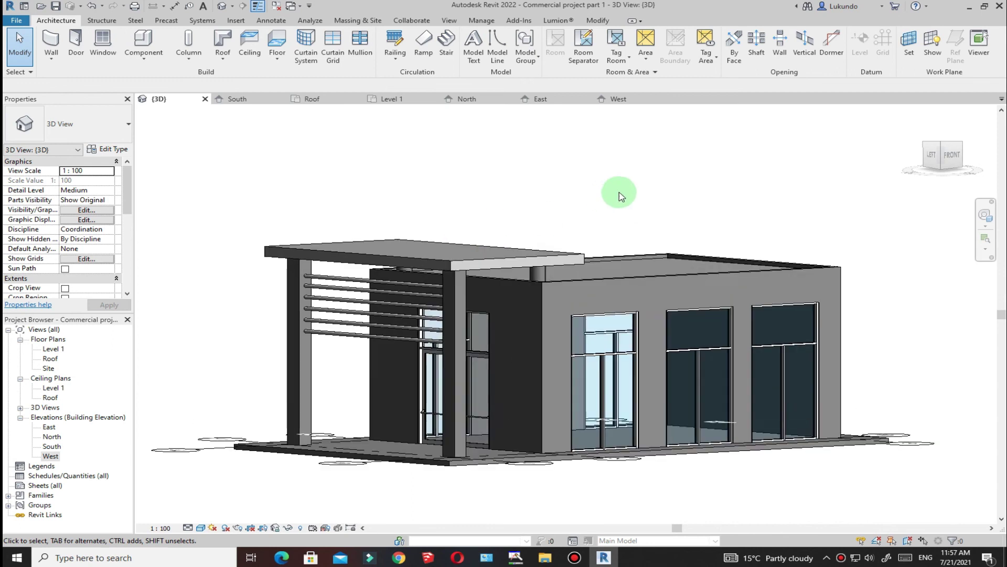
pyautogui.keyDown('shift'); pyautogui.moveTo(475, 262); pyautogui.dragTo(562, 179, button='middle'); pyautogui.keyUp('shift')
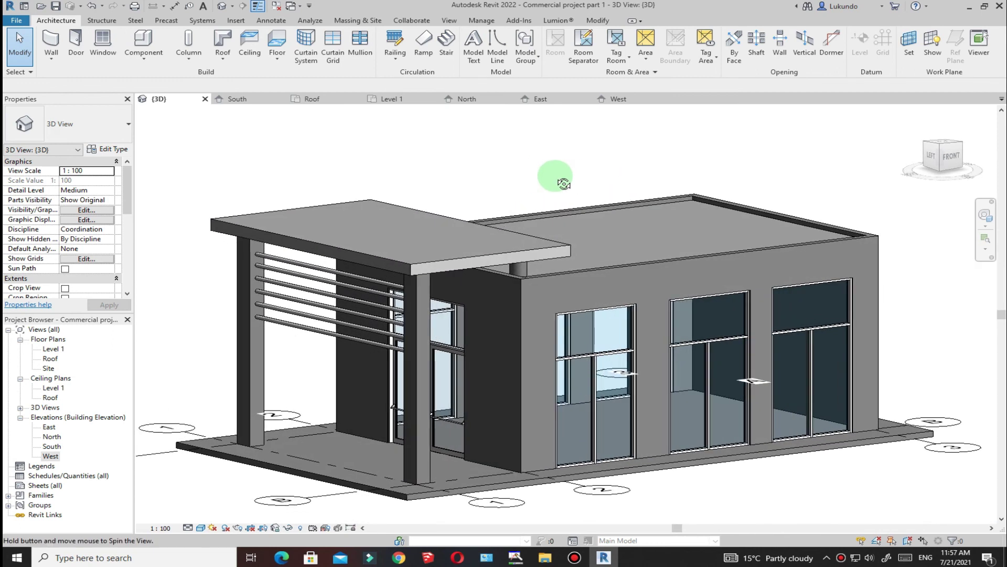
pyautogui.scroll(-2, 530, 199)
pyautogui.keyDown('shift'); pyautogui.moveTo(499, 218); pyautogui.dragTo(512, 207, button='middle'); pyautogui.keyUp('shift')
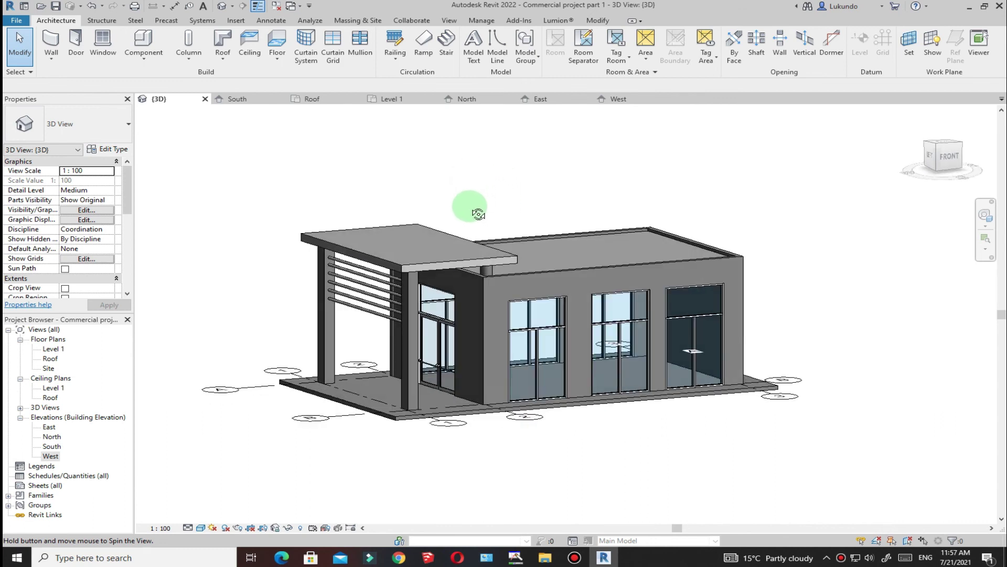
pyautogui.moveTo(497, 198)
pyautogui.keyDown('shift'); pyautogui.mouseDown(button='middle')
pyautogui.moveTo(520, 165)
pyautogui.moveTo(512, 219)
pyautogui.moveTo(506, 198)
pyautogui.mouseUp(button='middle'); pyautogui.keyUp('shift')
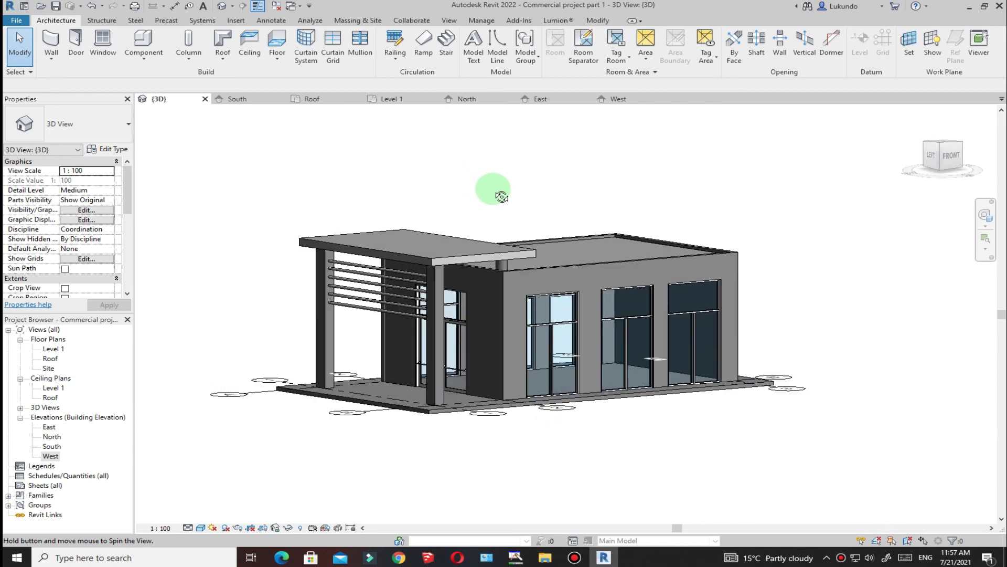
pyautogui.keyDown('shift'); pyautogui.moveTo(558, 210); pyautogui.dragTo(486, 193, button='middle'); pyautogui.keyUp('shift')
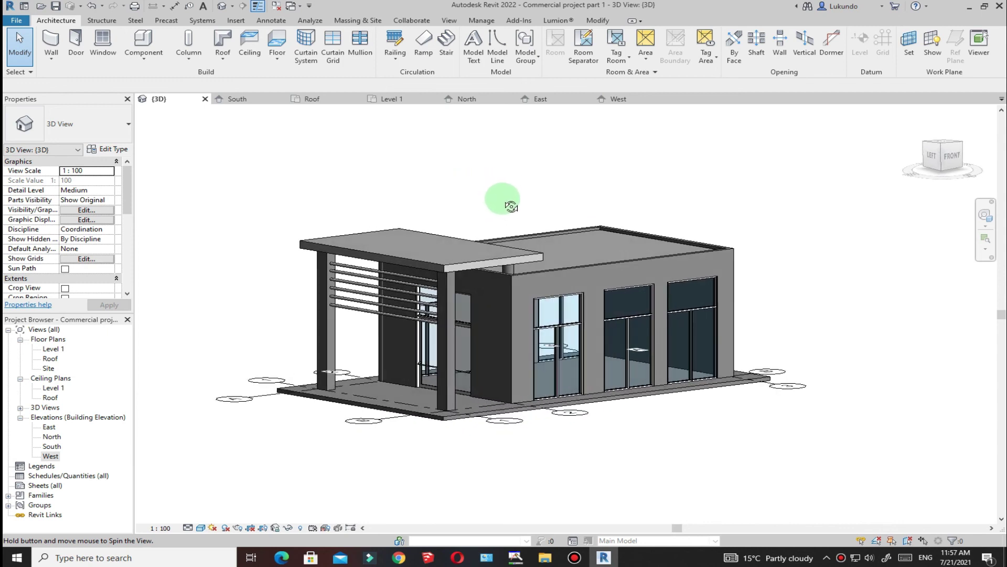
pyautogui.keyDown('shift'); pyautogui.moveTo(507, 223); pyautogui.dragTo(475, 233, button='middle'); pyautogui.keyUp('shift')
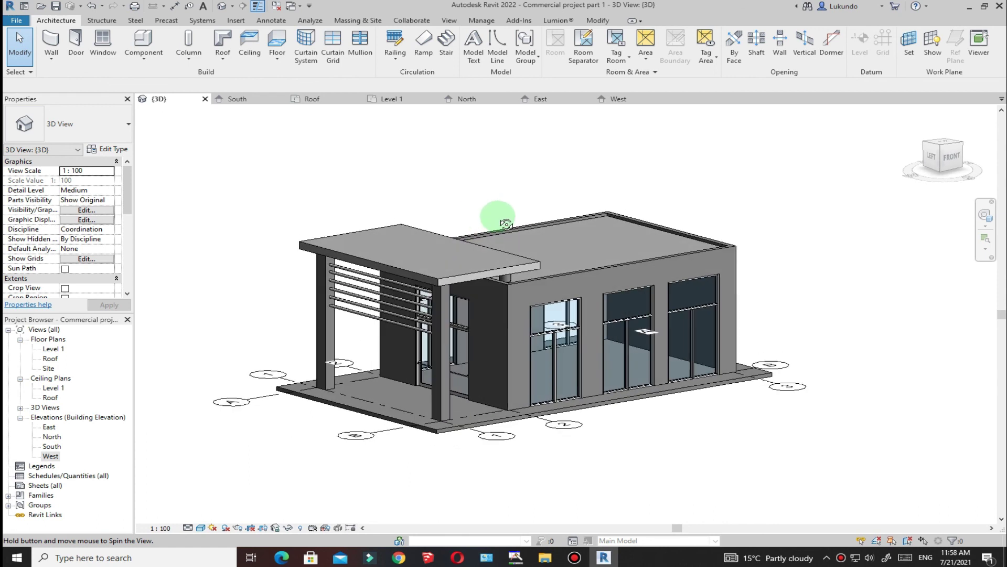